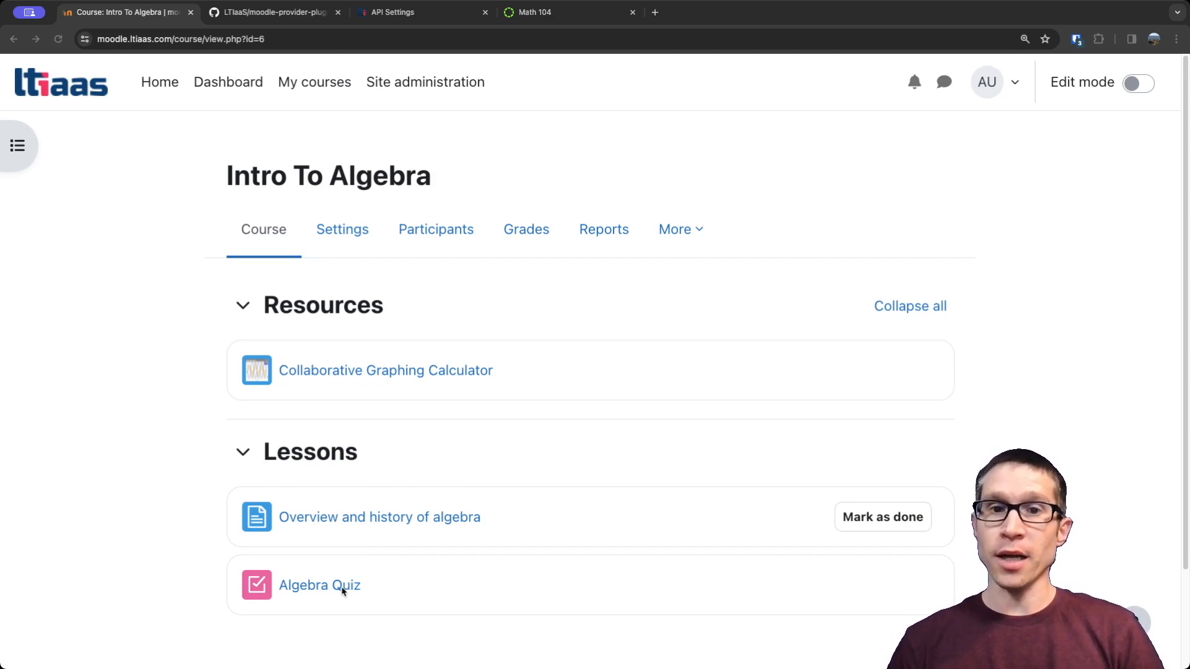
Switch to the moodle-provider-plugin repository on GitHub and open its list of releases.
click(264, 14)
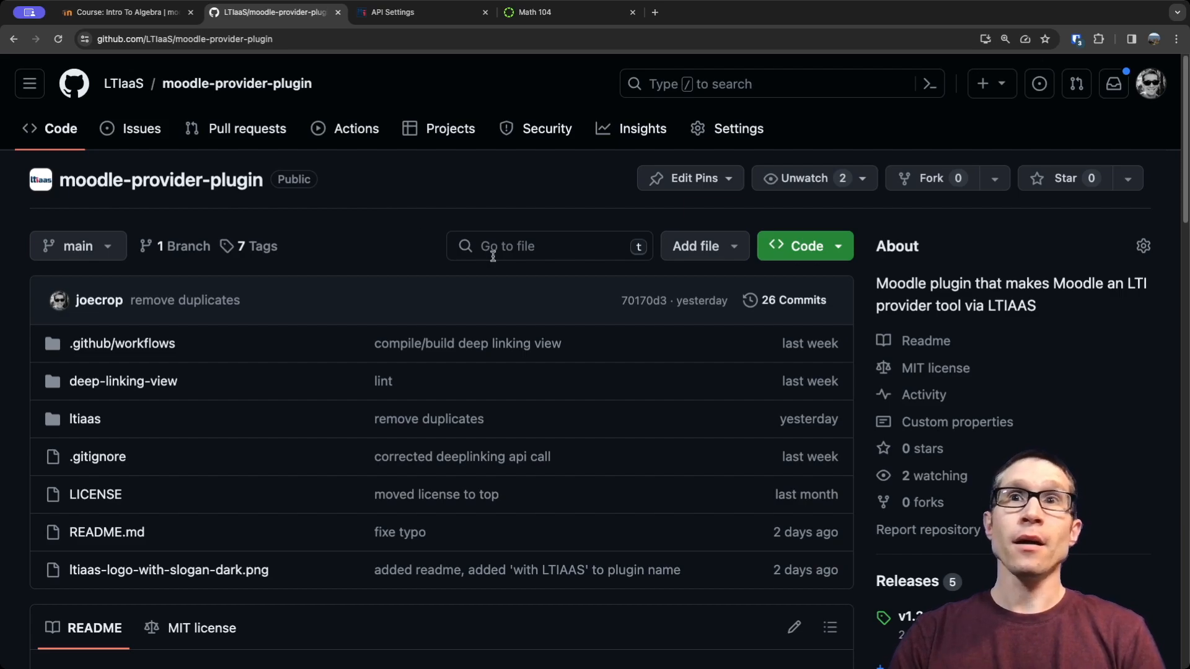
scroll(892, 465, down, 1)
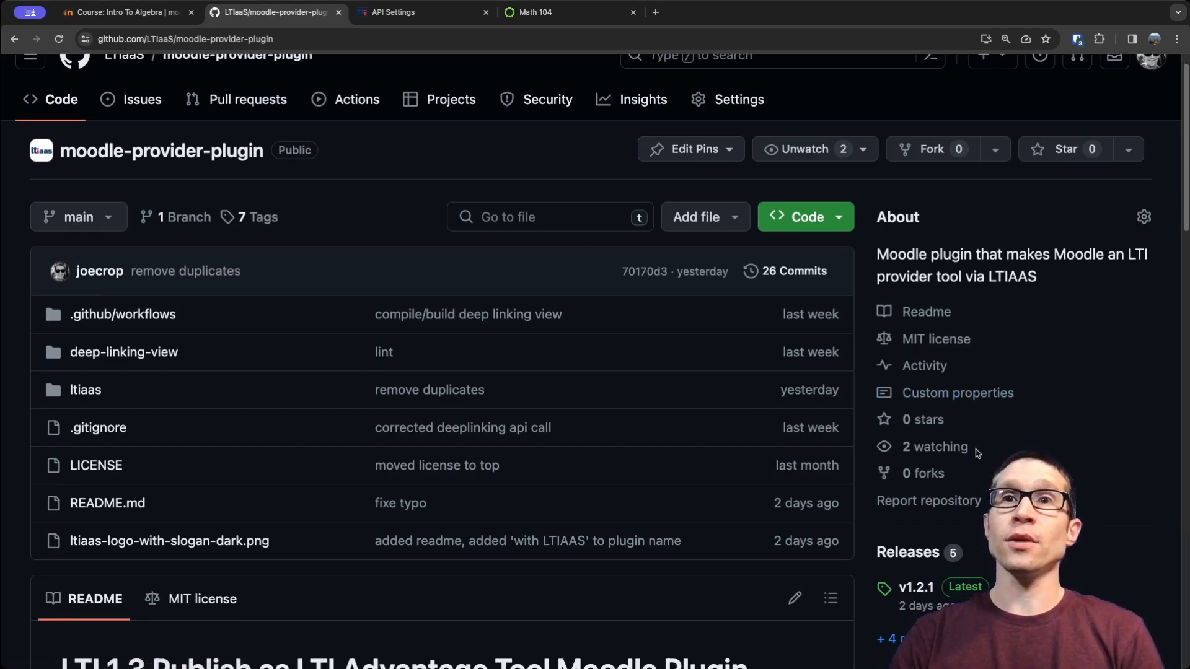
click(913, 554)
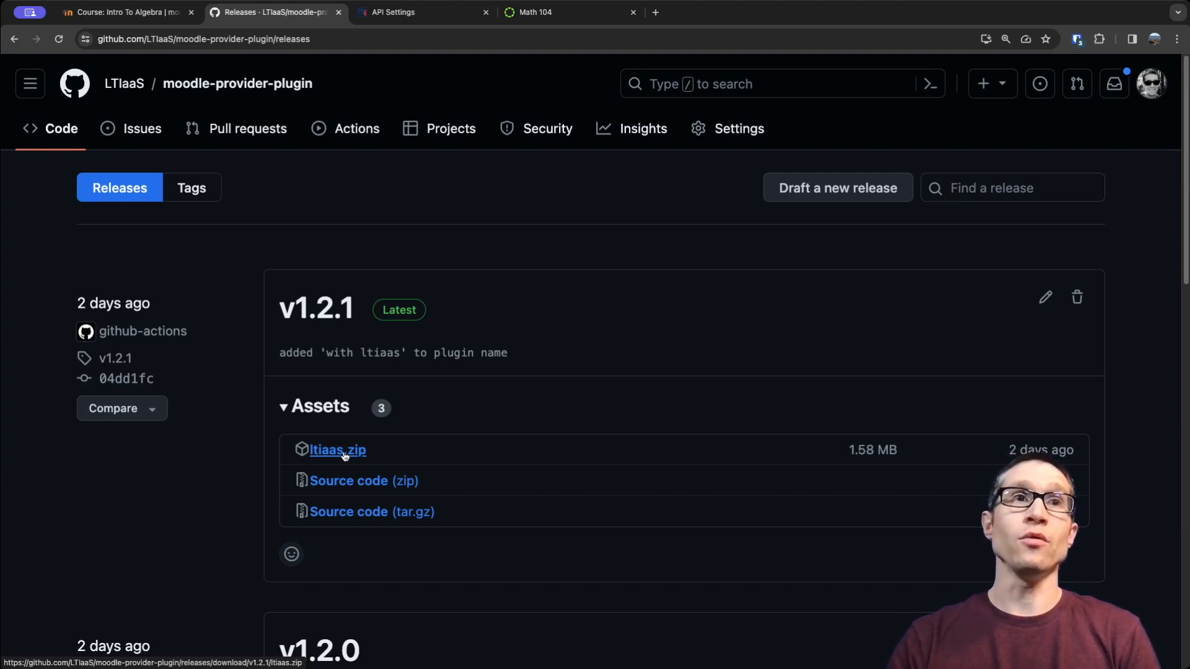
Return to the Moodle site and open the plugin installer from the site administration's plugin section.
click(131, 19)
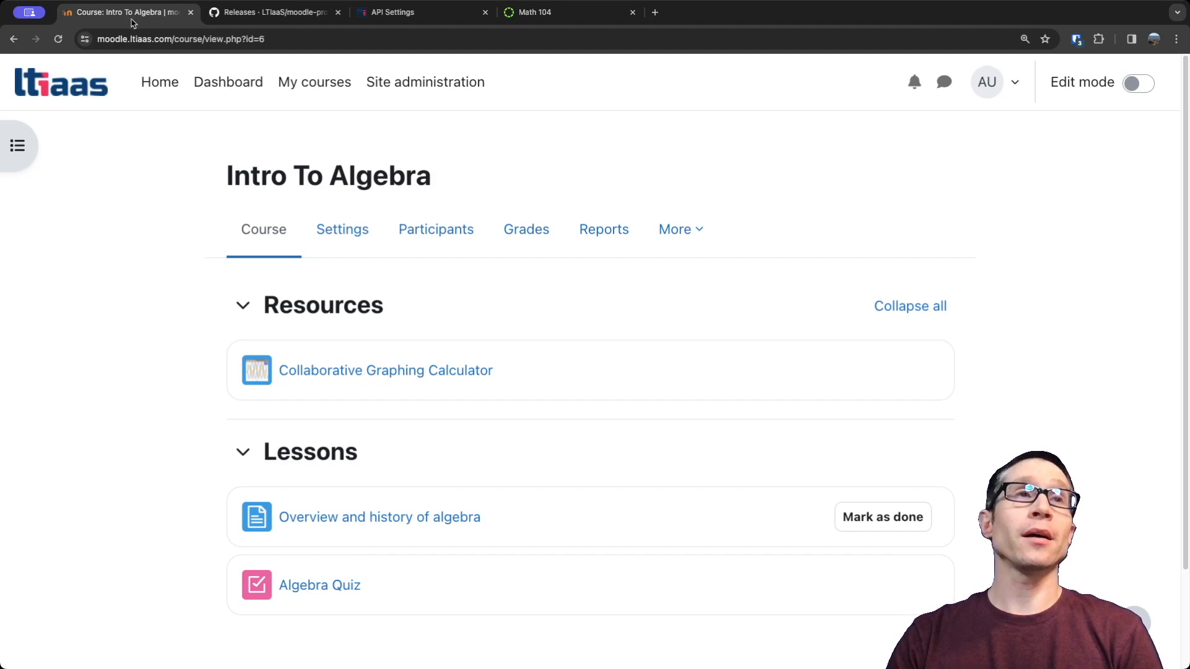
click(412, 87)
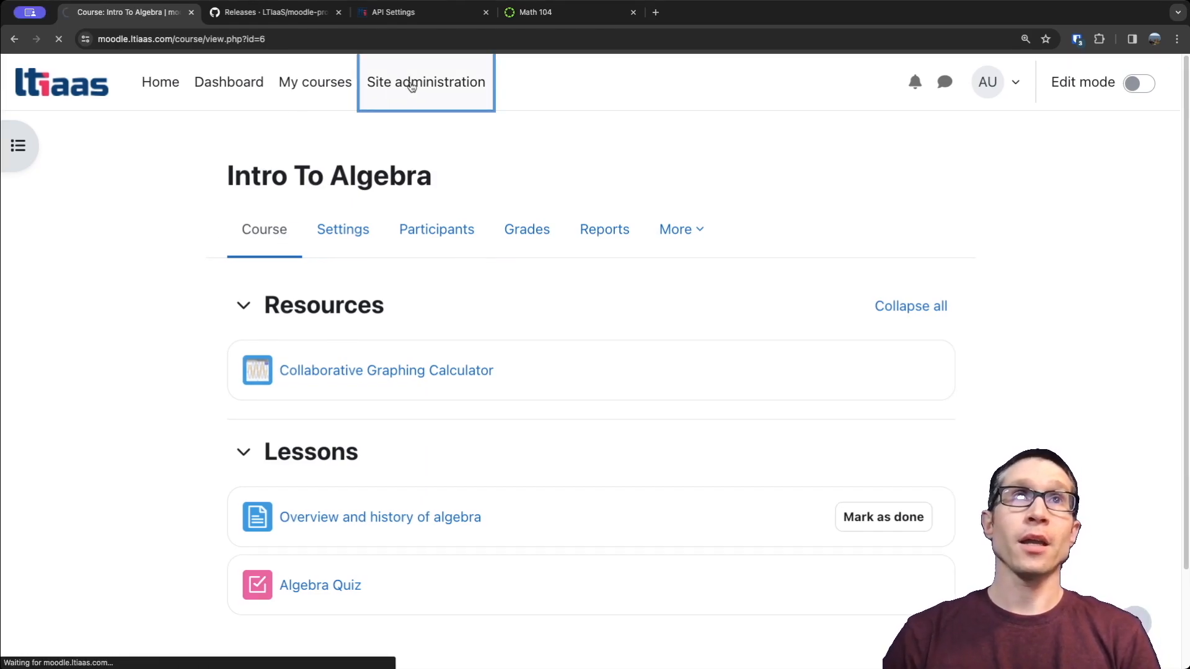
click(432, 241)
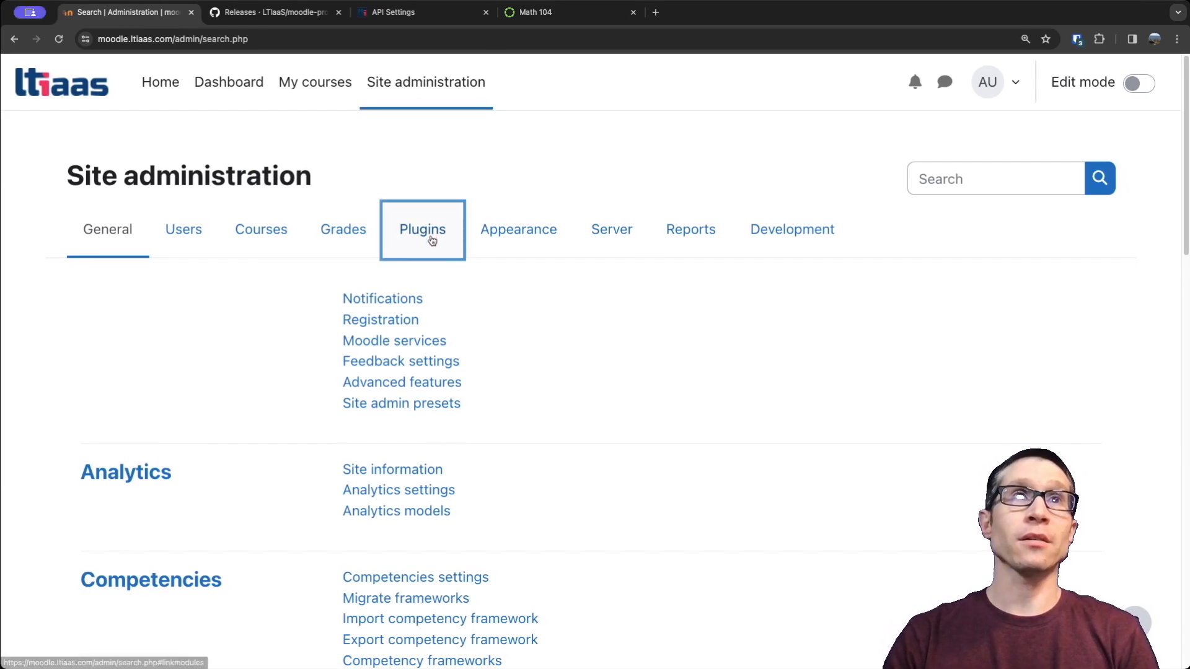
click(397, 299)
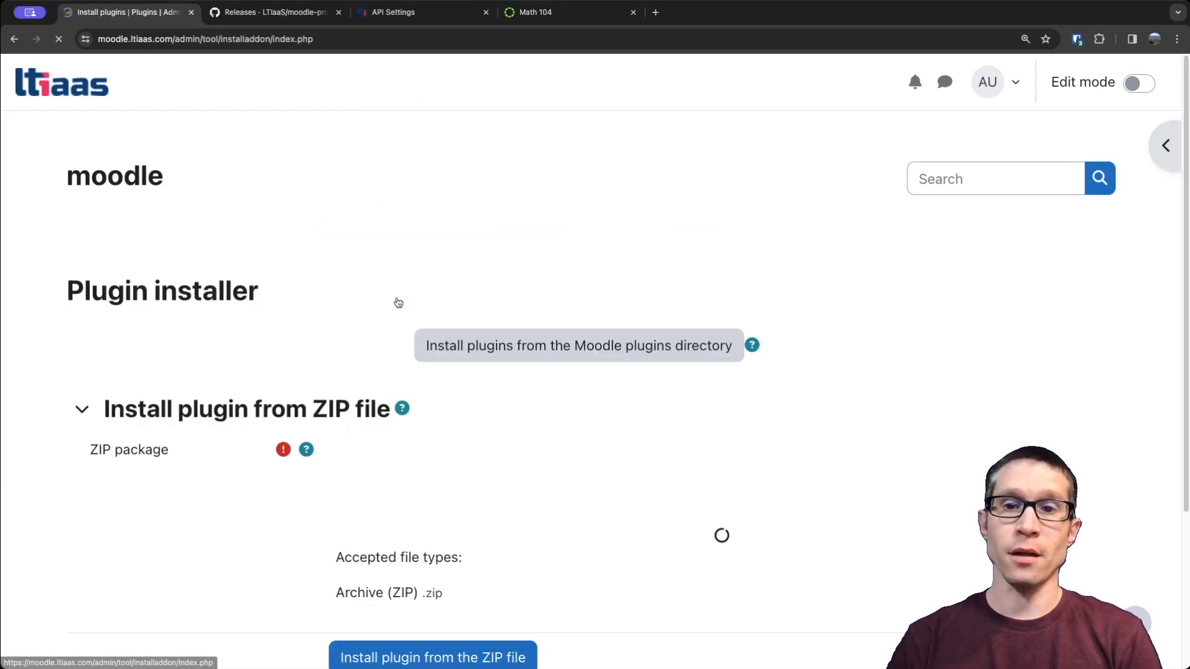
Add ltiaas.zip as the ZIP package and start installing the plugin from it.
scroll(402, 360, down, 1)
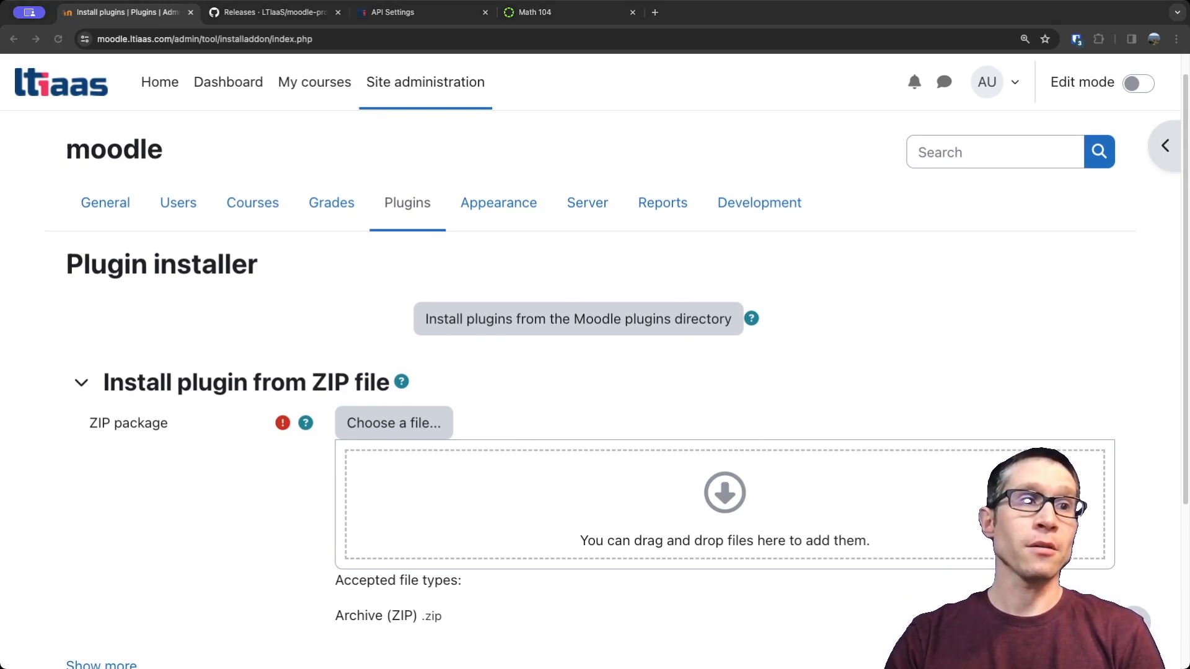
drag(297, 668, 446, 517)
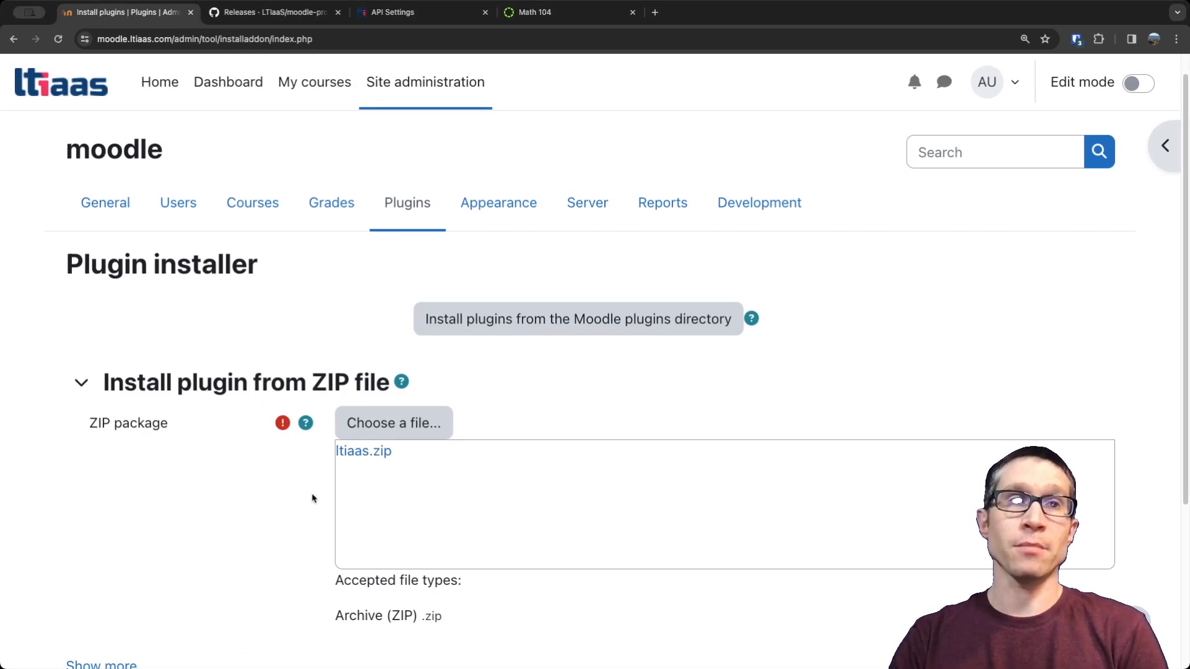
scroll(300, 506, down, 2)
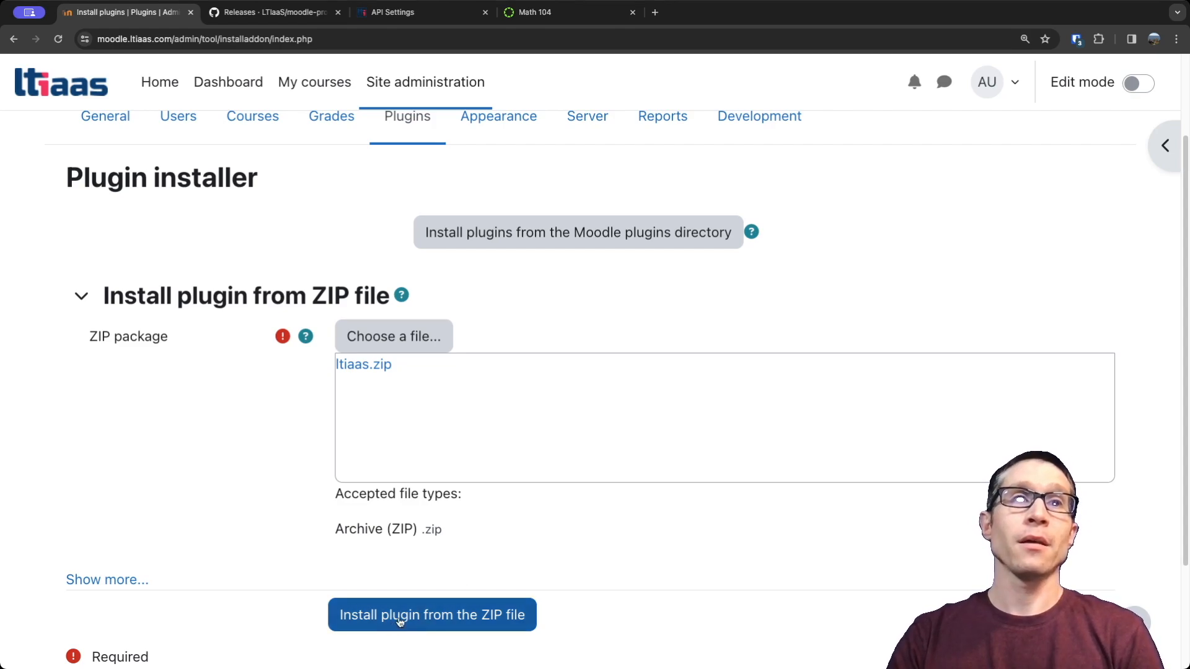
click(433, 619)
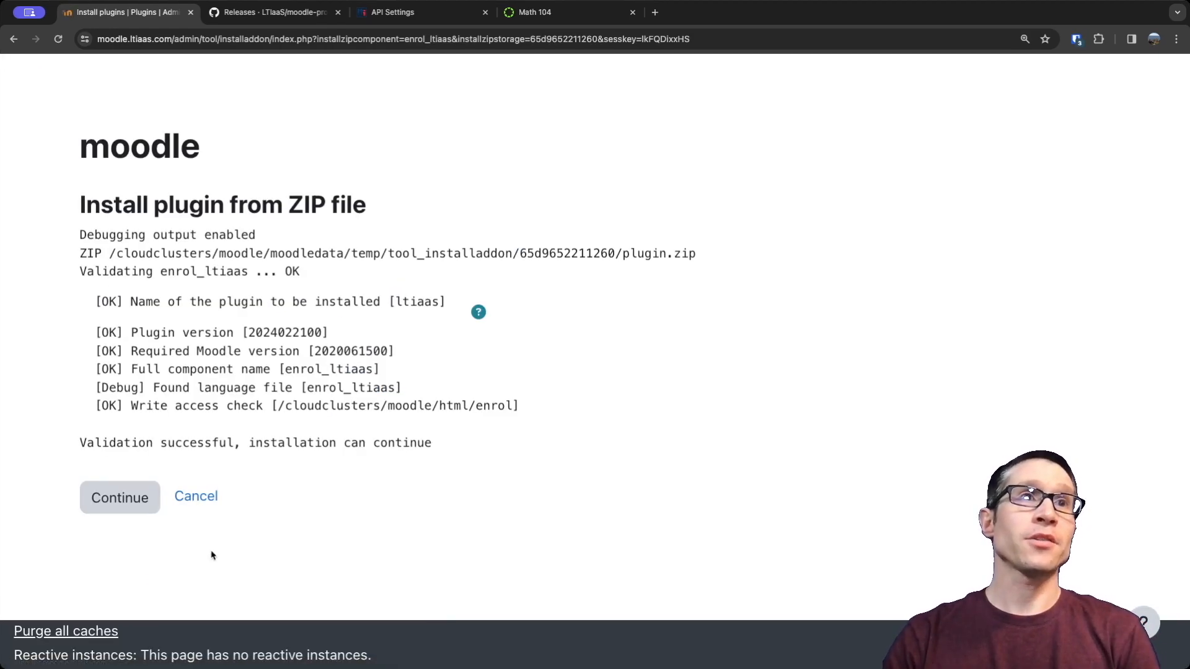
Continue the plugin installation through the ZIP validation report and the server checks to the plugins check.
click(127, 500)
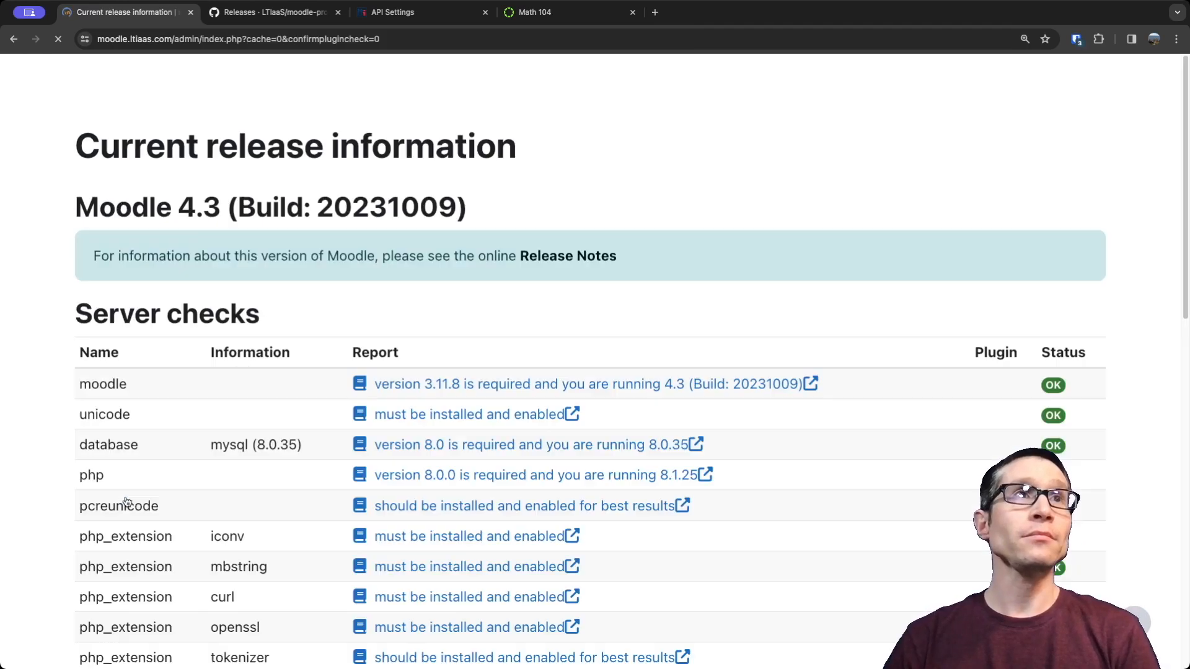
scroll(126, 502, down, 6)
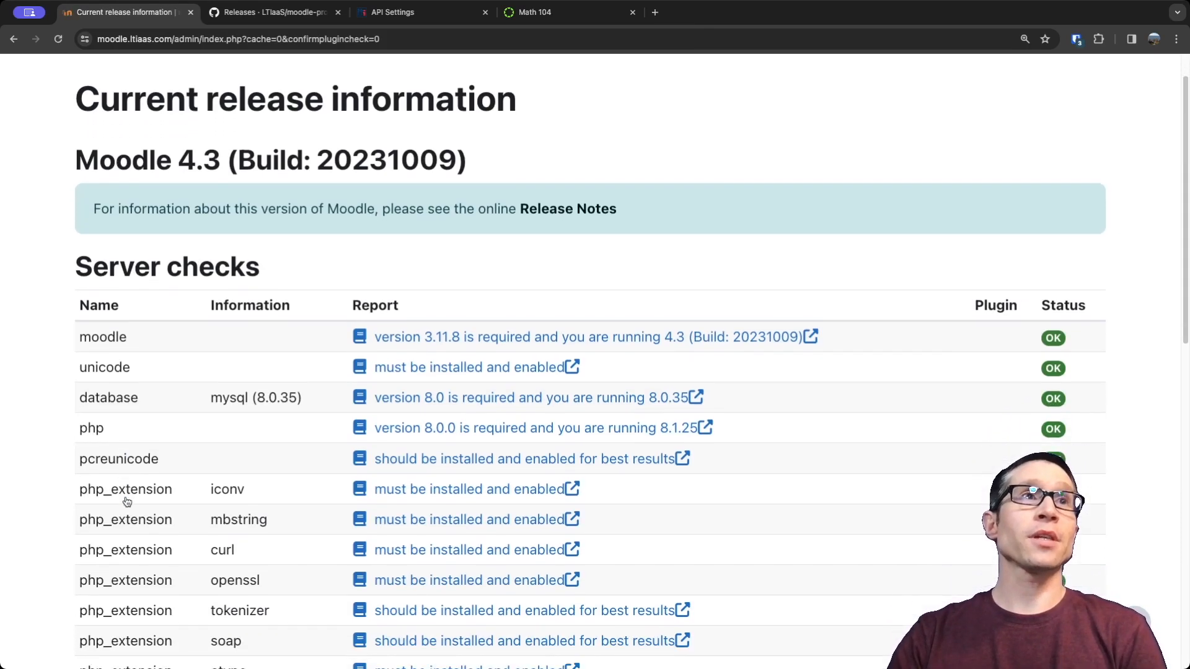
scroll(126, 502, down, 6)
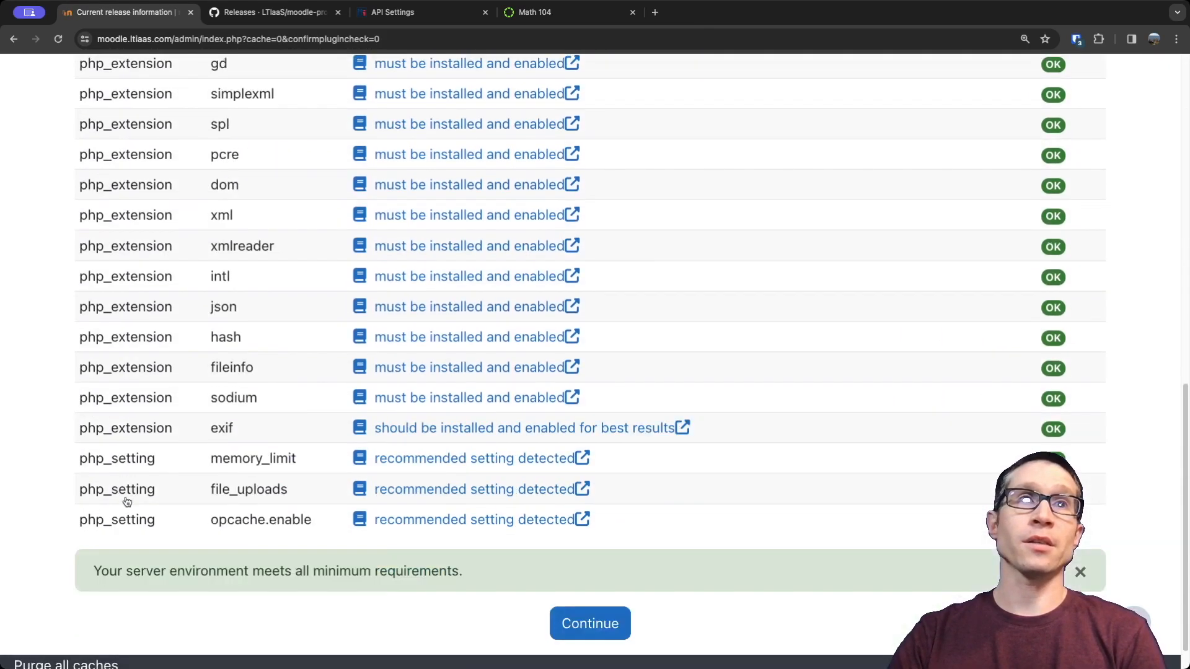
click(605, 615)
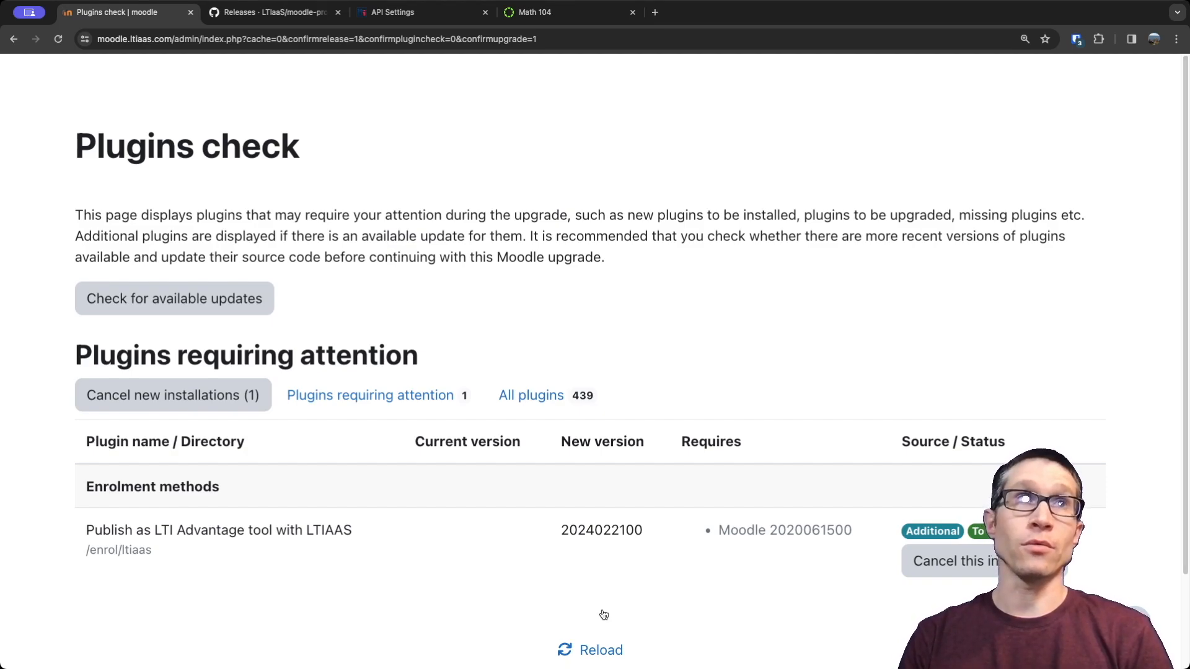
Upgrade the Moodle database to install the LTIAAS plugin, and continue to its new settings page.
scroll(657, 579, down, 3)
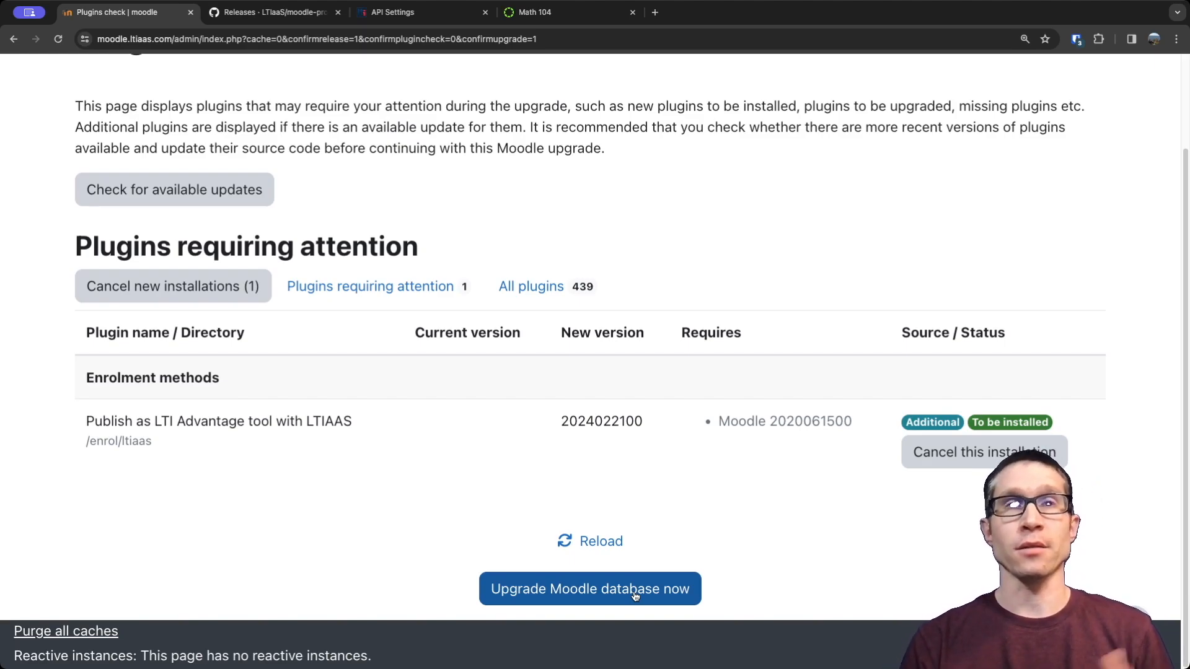
click(575, 592)
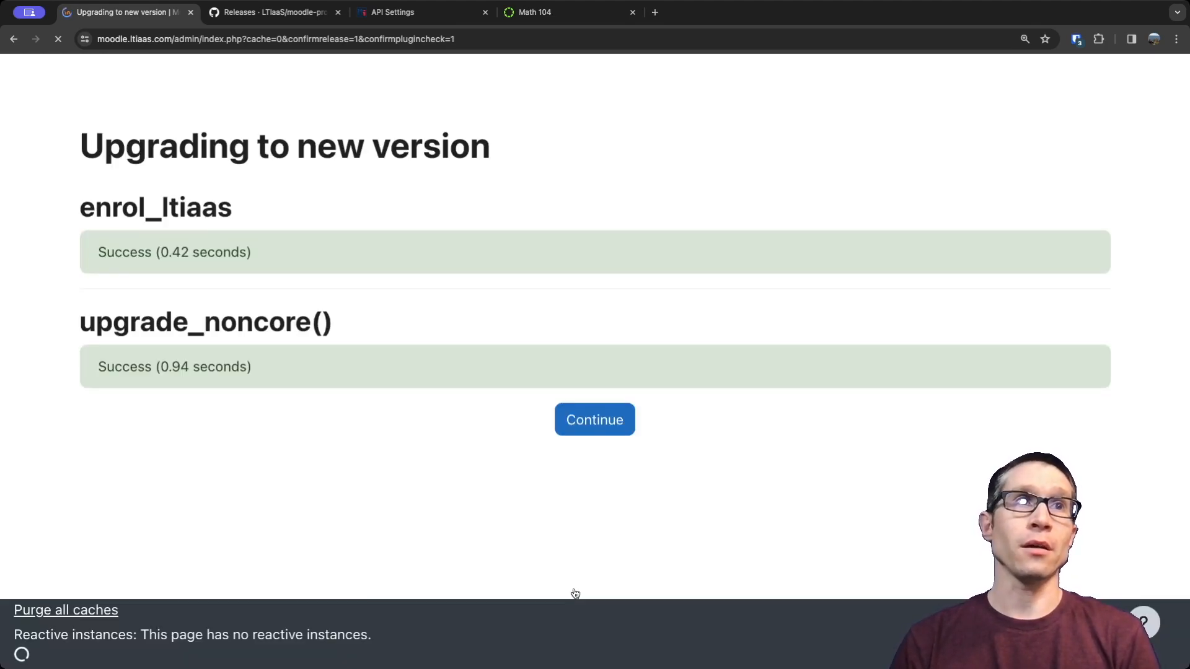
click(601, 422)
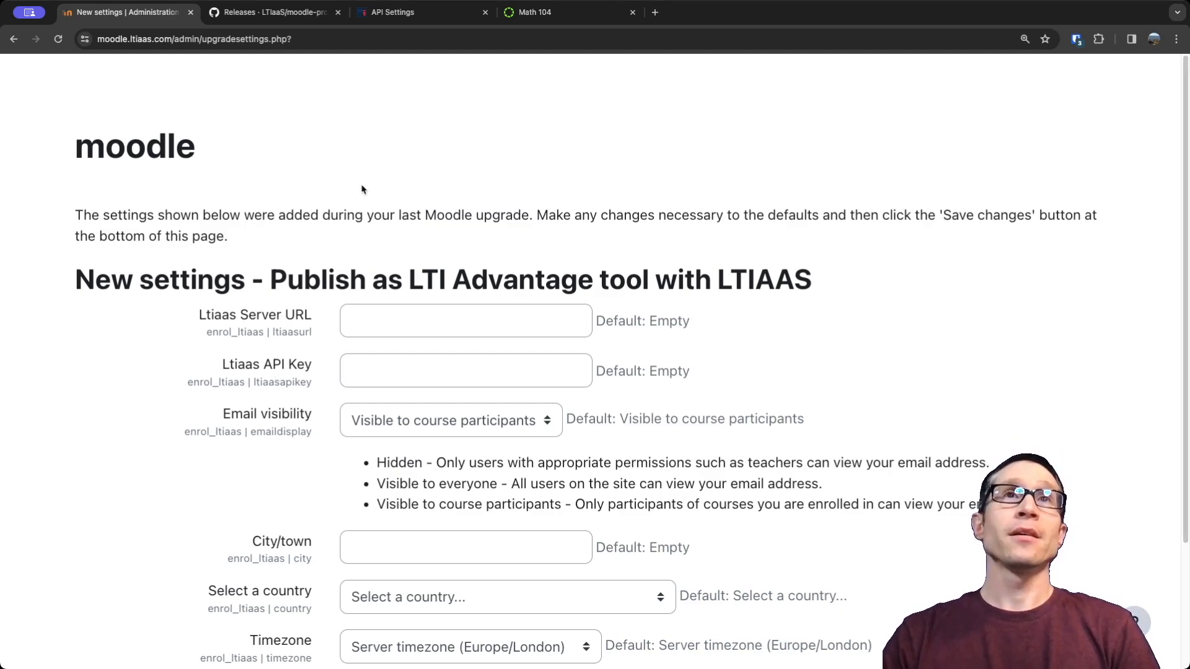
View the ltiaas.com home page in a new browser tab, and close that tab.
key(super+t)
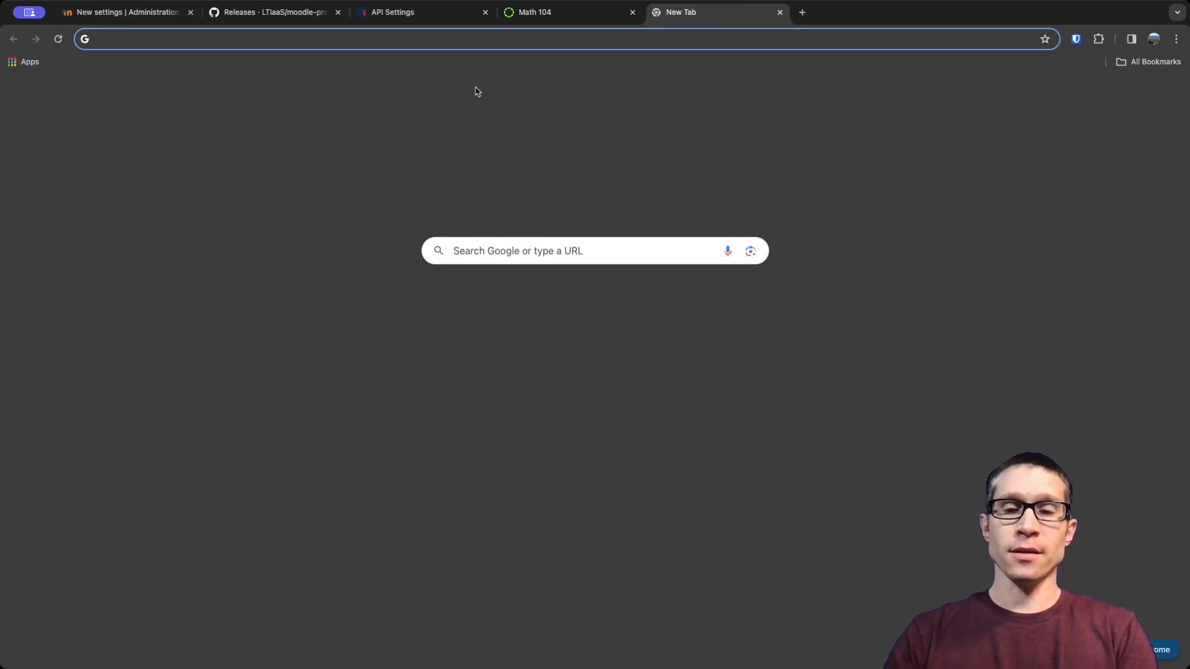
text(ltiaas.)
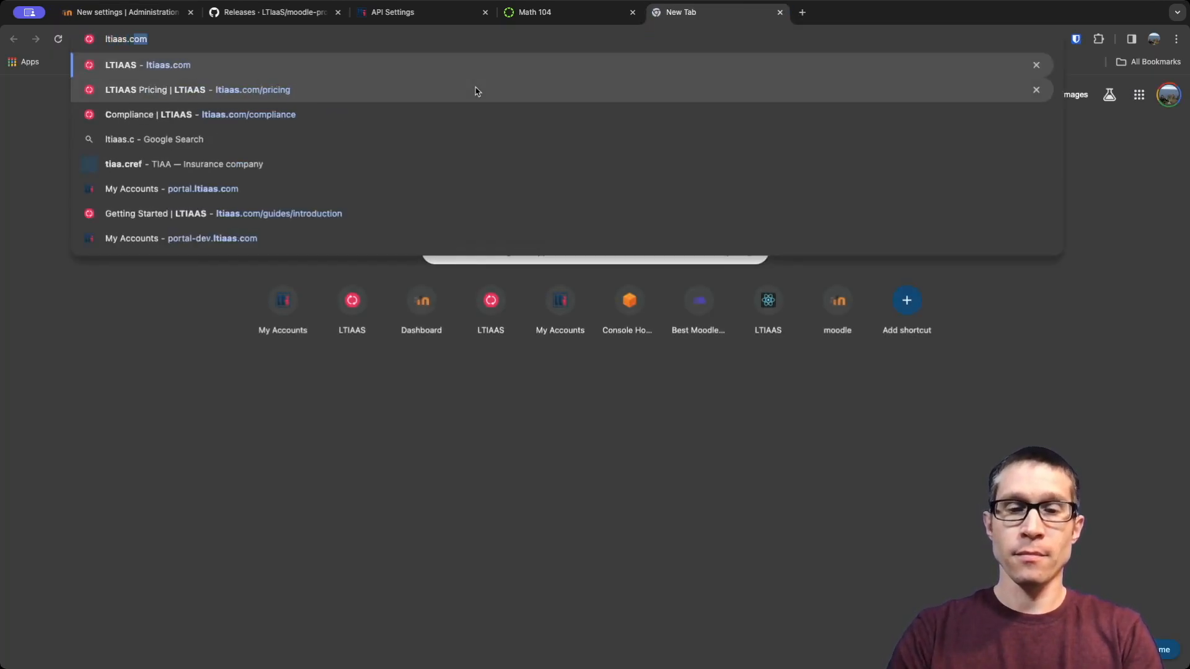
text(com)
key(Return)
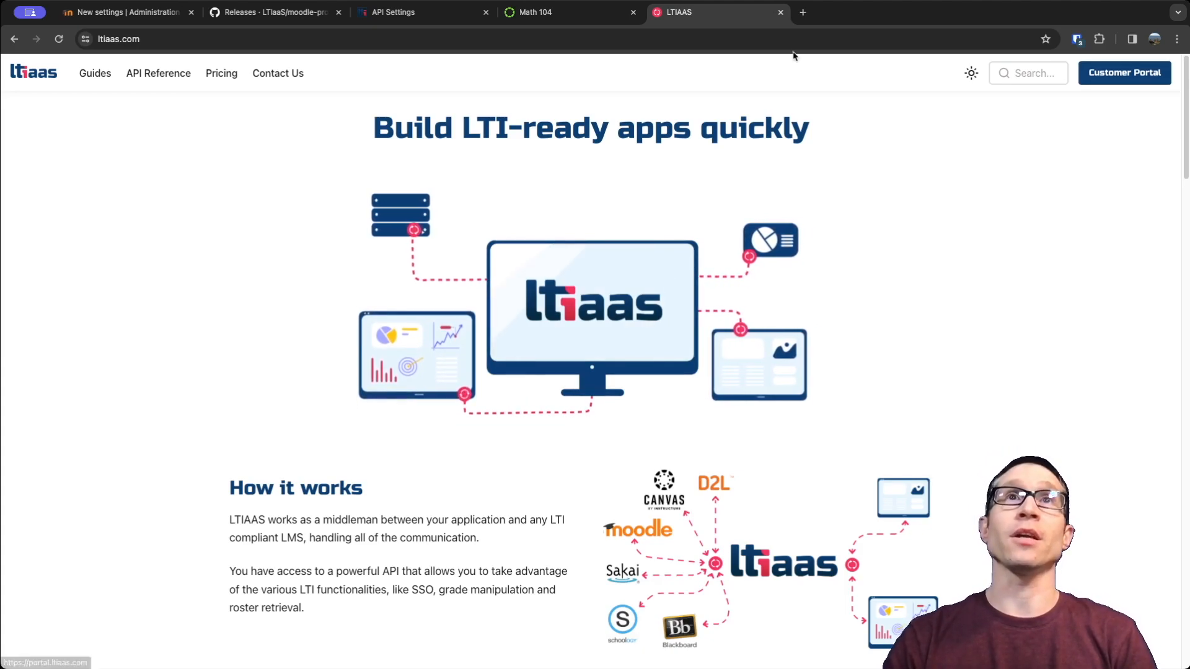
click(780, 12)
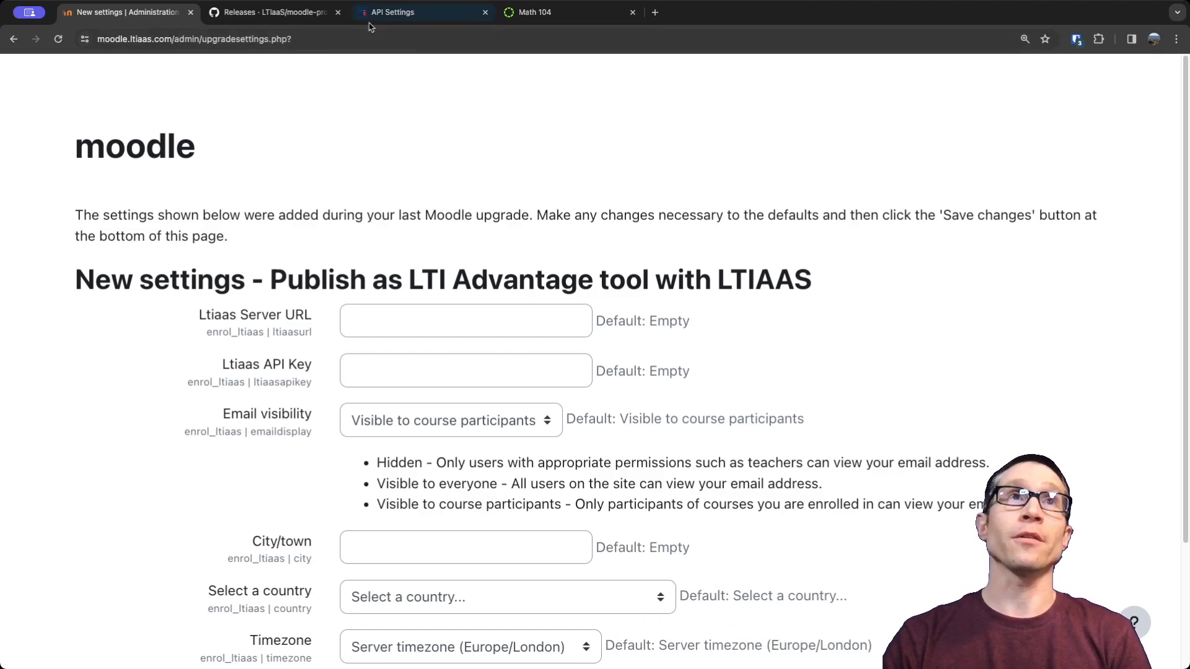
Switch to the LTIAAS portal's API settings and highlight the subdomain moodle-plugin-cms.ltiaas.com.
click(396, 14)
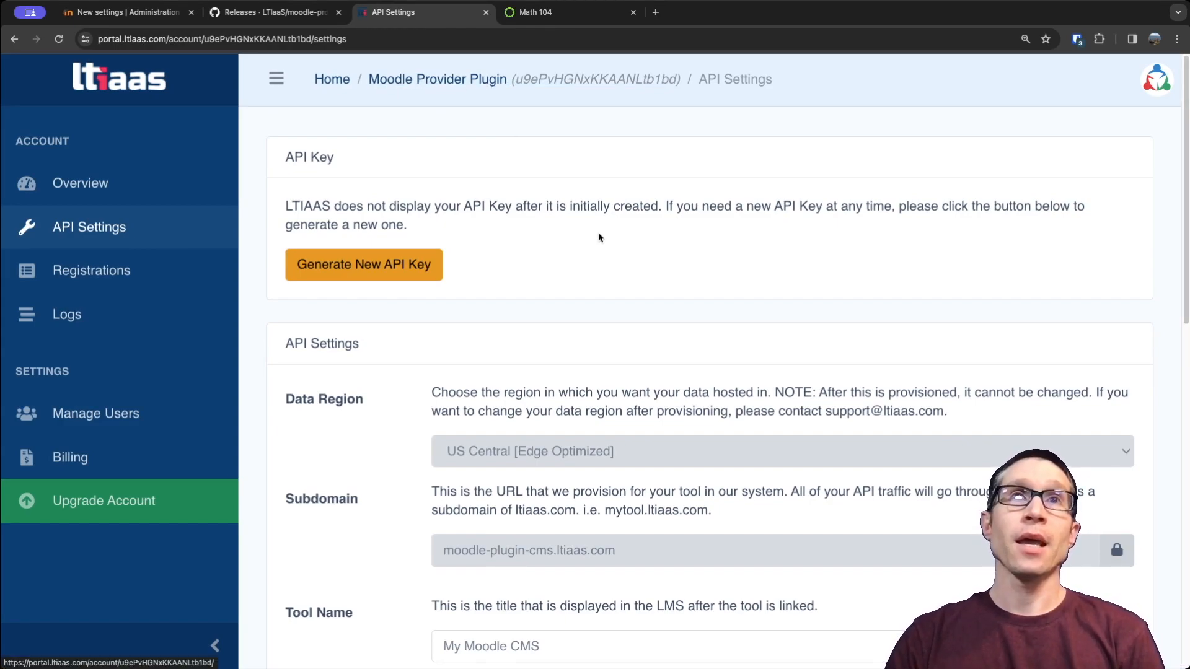
scroll(598, 245, down, 1)
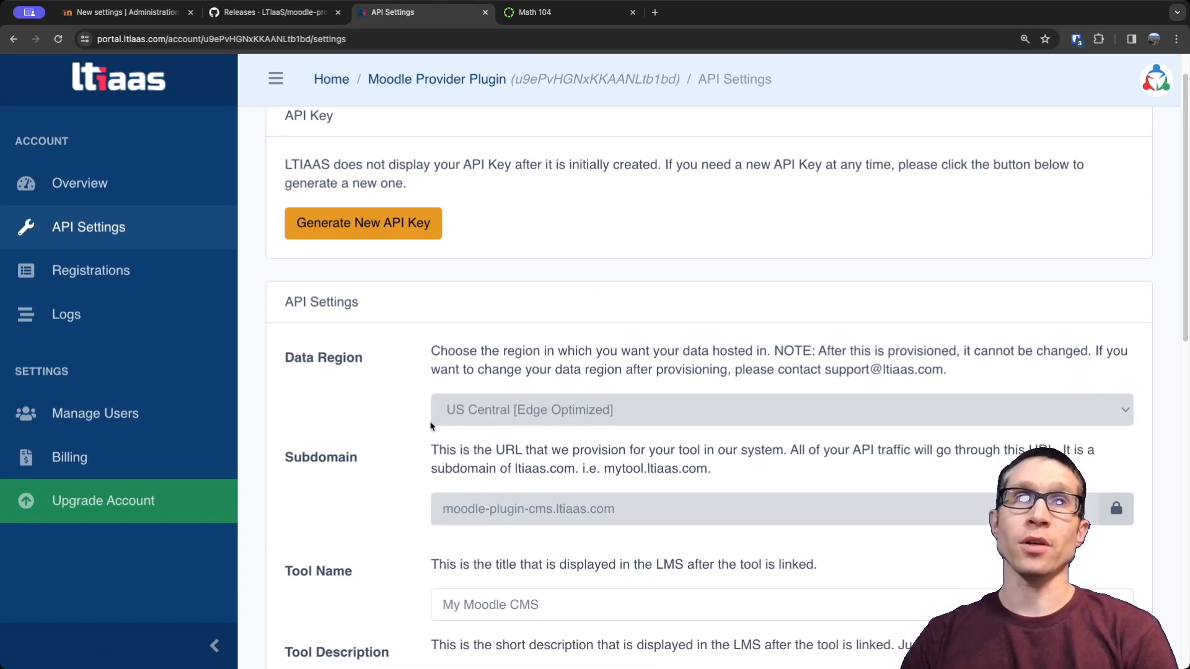
scroll(406, 435, down, 1)
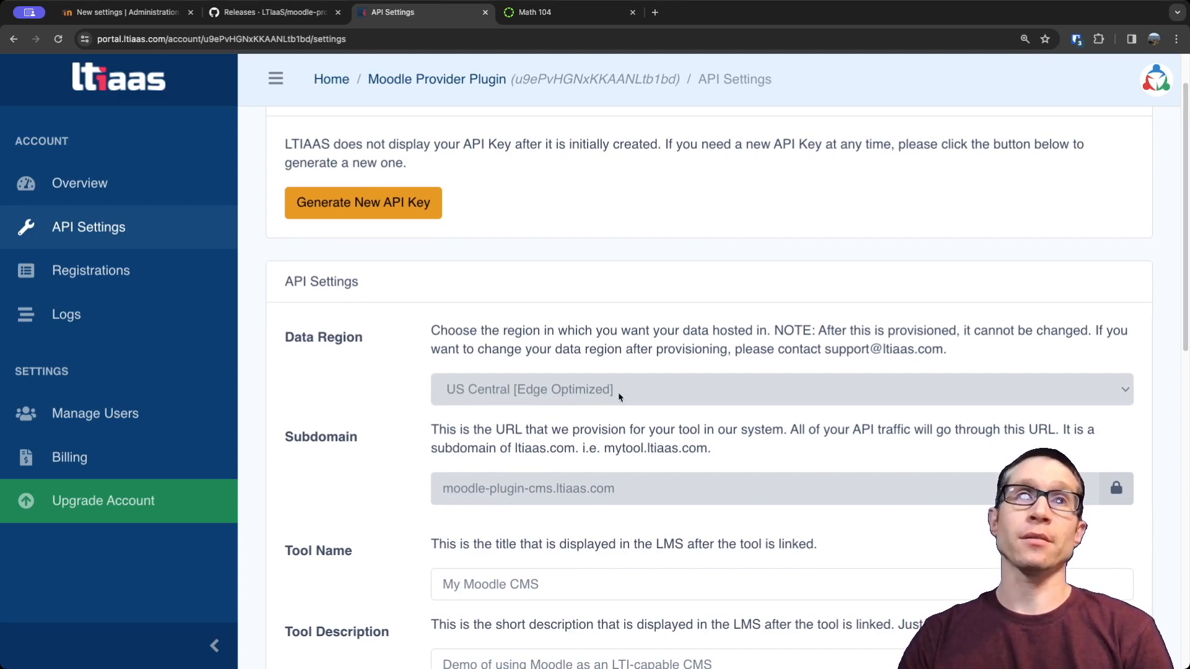
scroll(570, 463, down, 1)
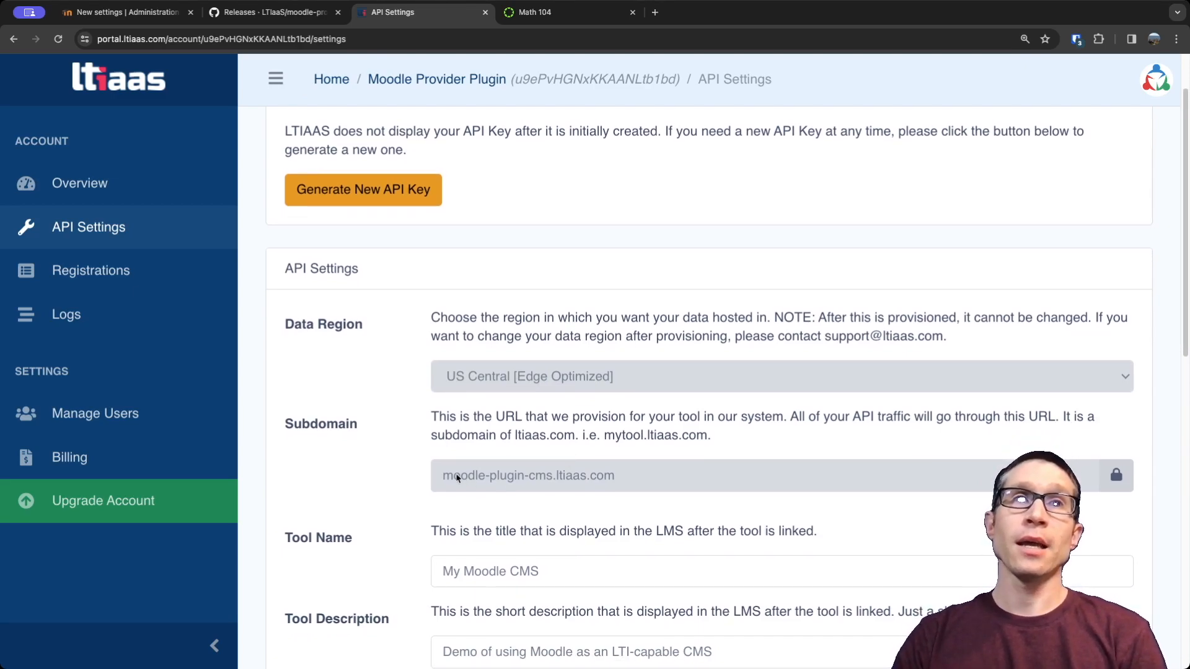
drag(443, 477, 578, 477)
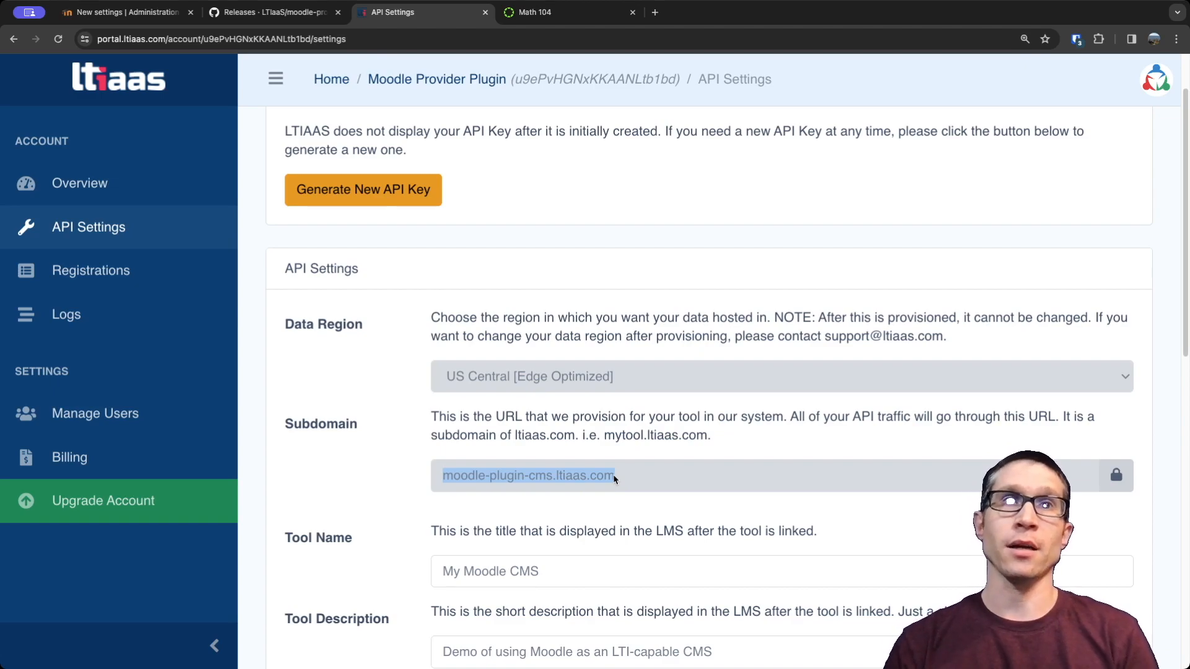
Examine the Launch URL and Deep Linking URL, highlighting their paths /enrol/ltiaas/tool.php and enrol/ltiaas/content-selection/index.html.
scroll(372, 512, down, 1)
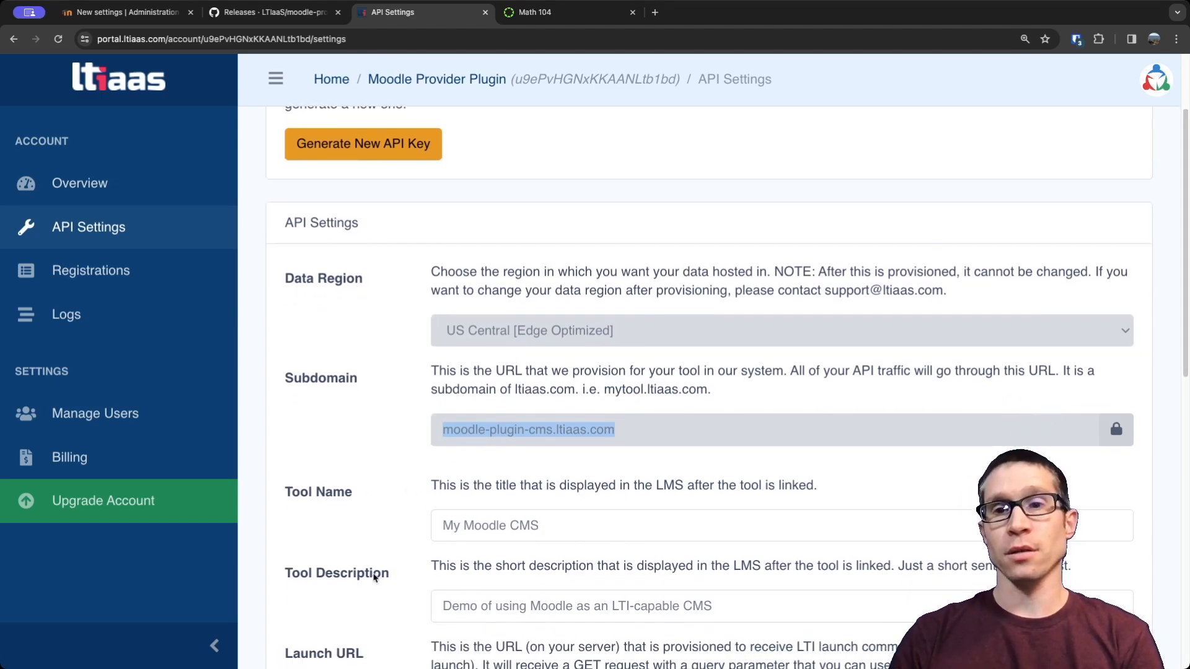
scroll(374, 577, down, 1)
scroll(397, 541, down, 2)
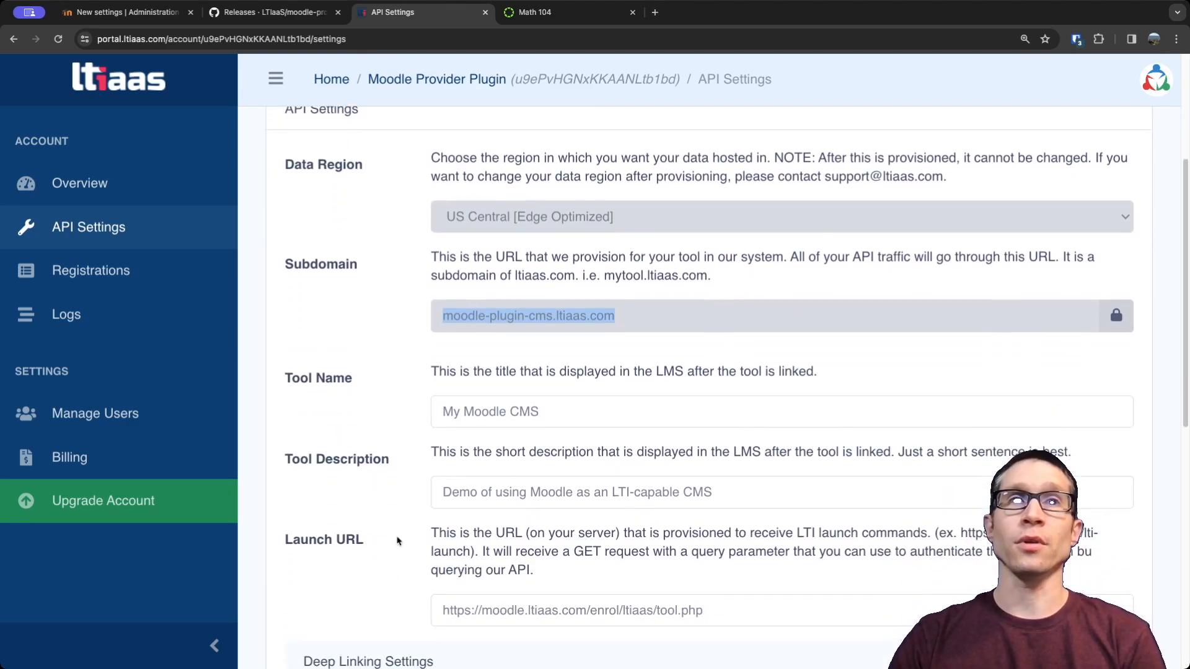
scroll(398, 541, down, 1)
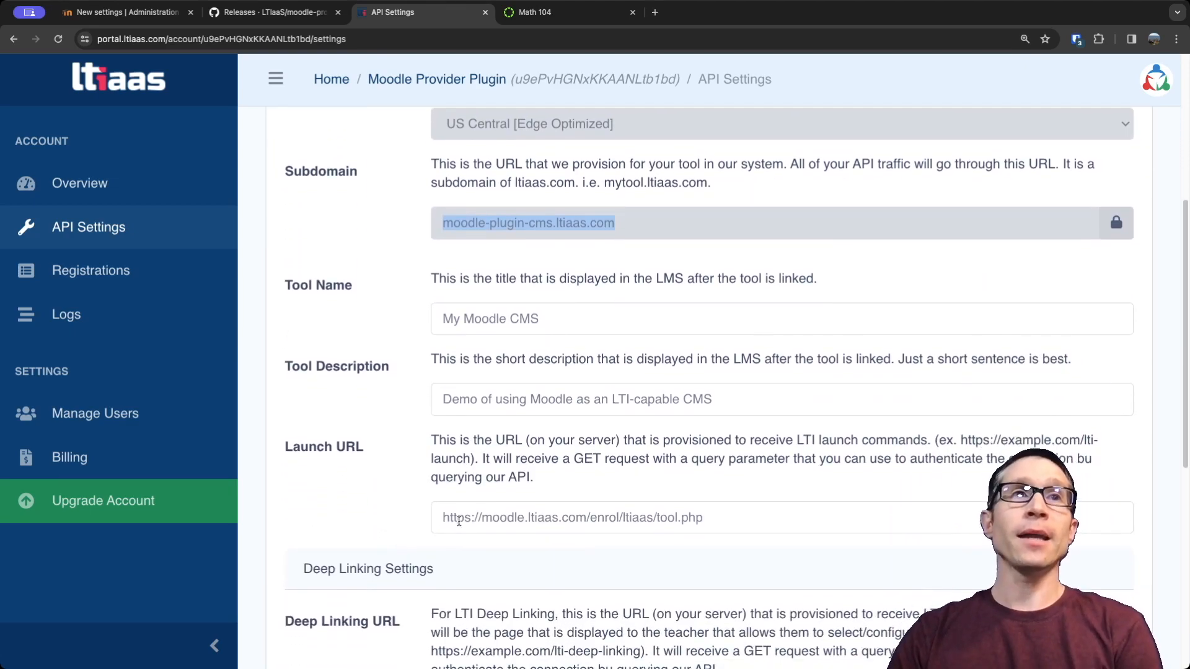
scroll(458, 521, down, 3)
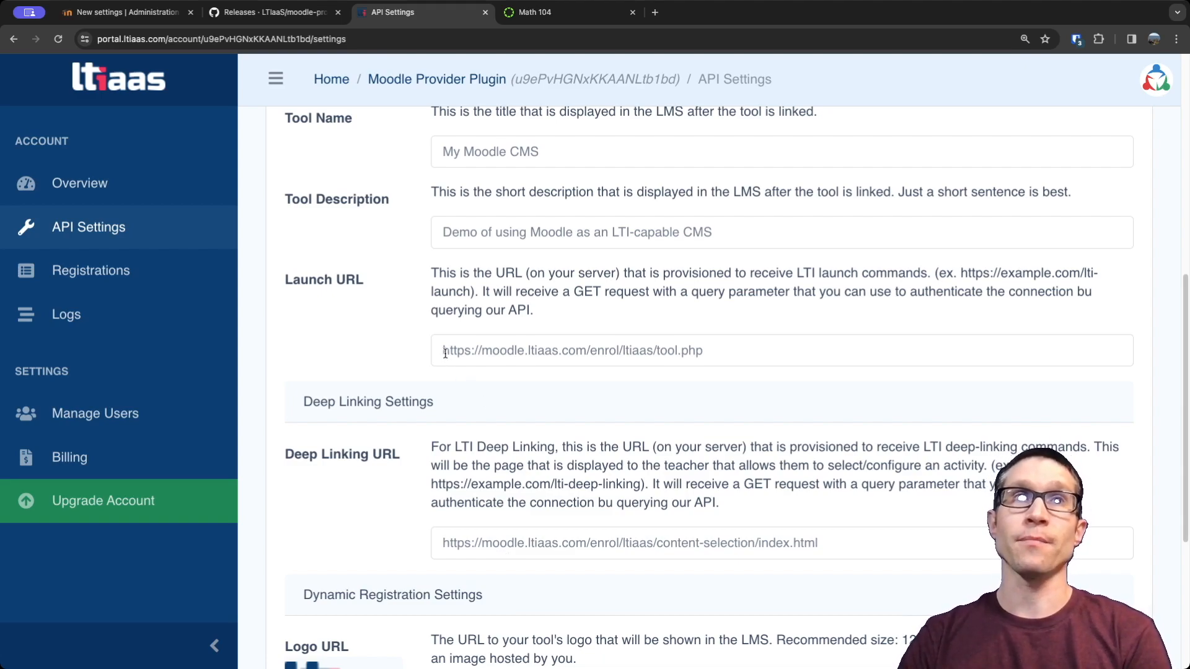
drag(442, 351, 586, 351)
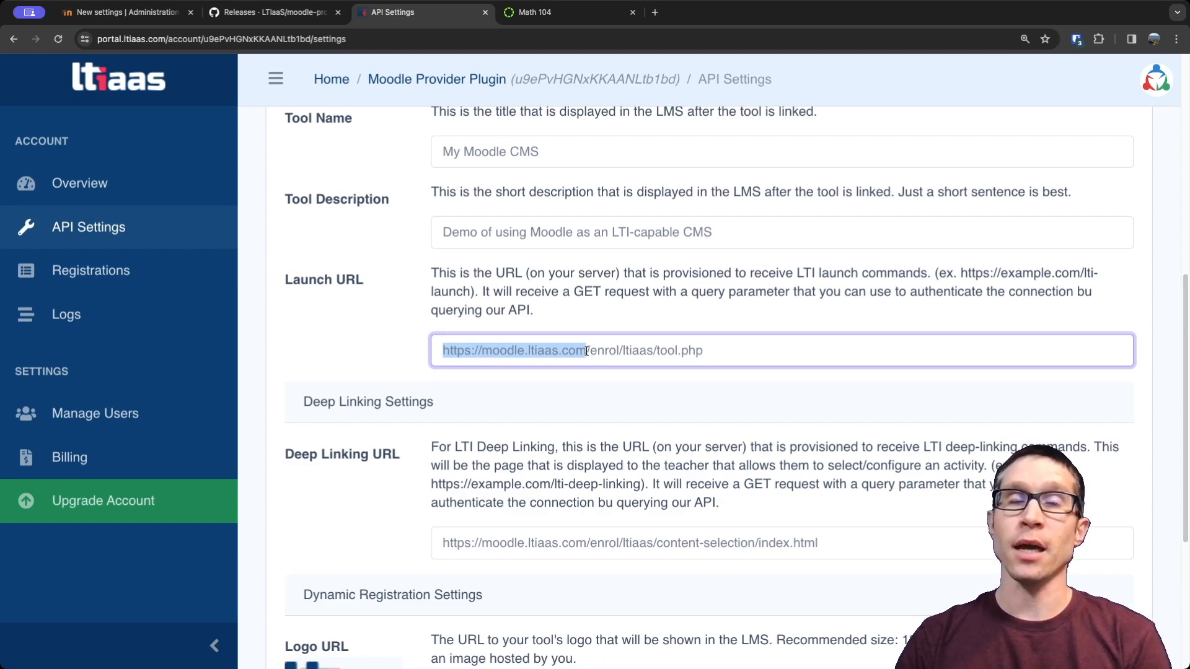
drag(586, 351, 722, 350)
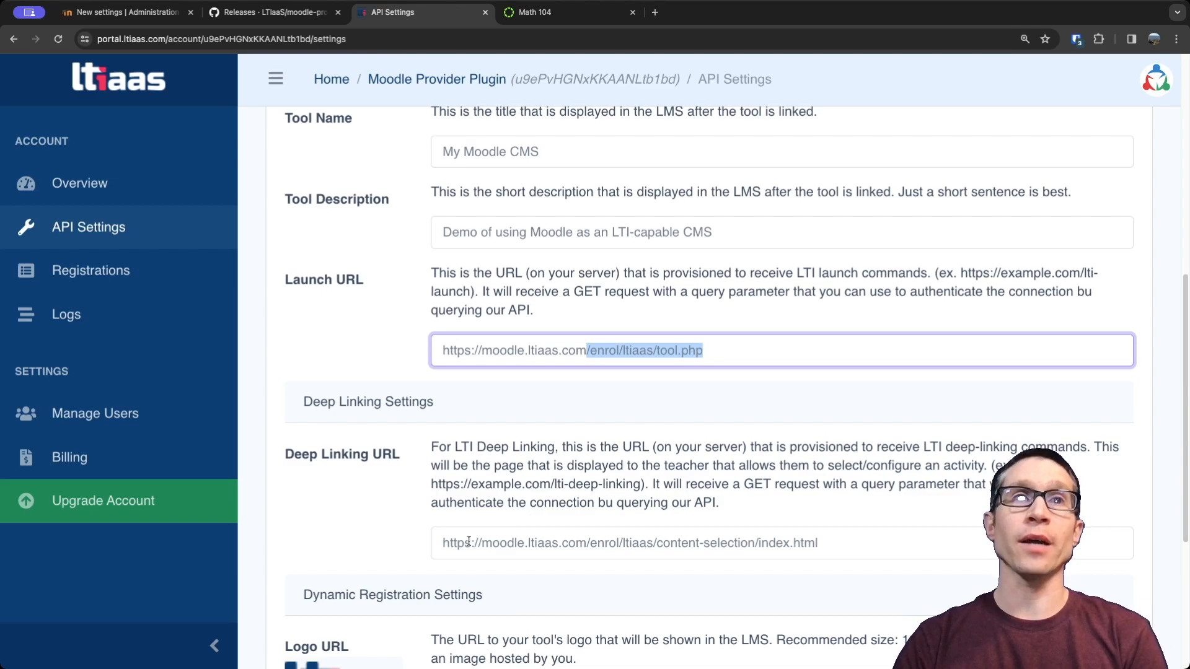
drag(591, 544, 830, 555)
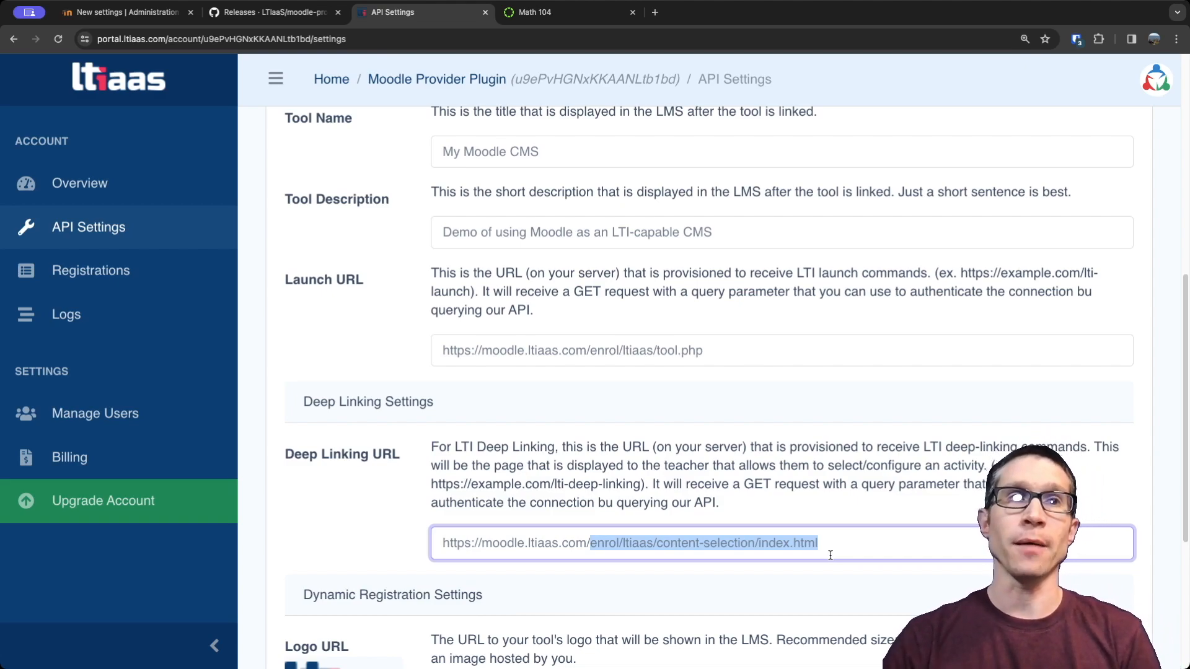
scroll(830, 555, down, 3)
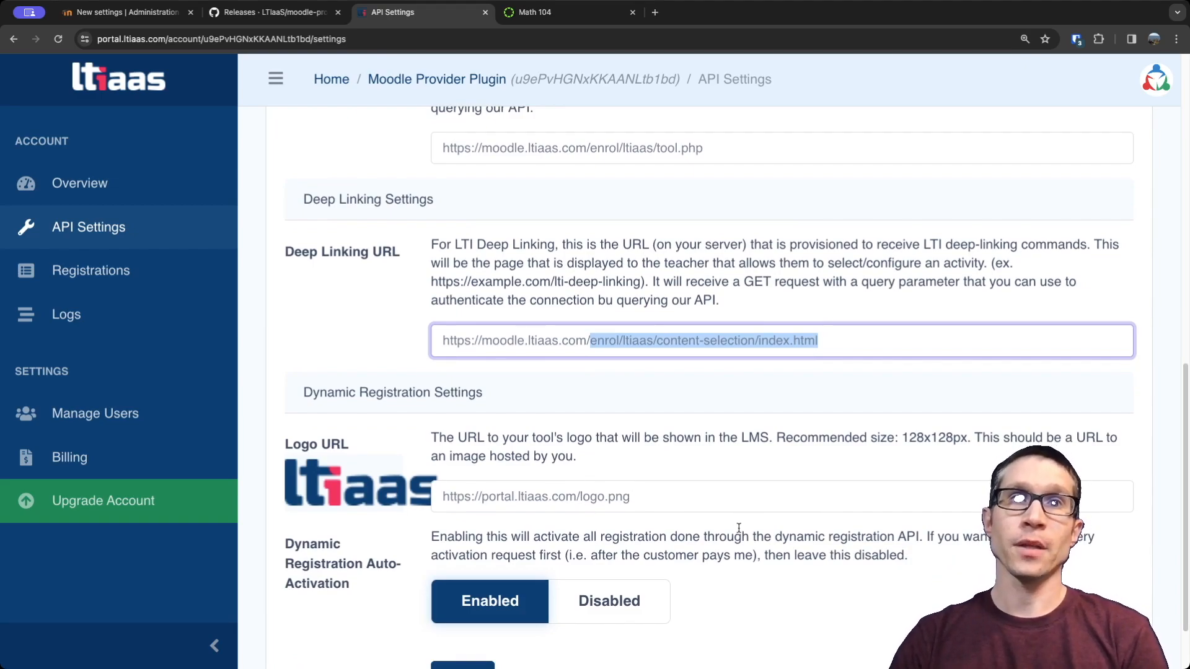
Examine the Deep Linking and Dynamic Registration settings, including the Logo URL and Dynamic Registration Auto-Activation.
scroll(739, 528, down, 1)
scroll(739, 530, down, 1)
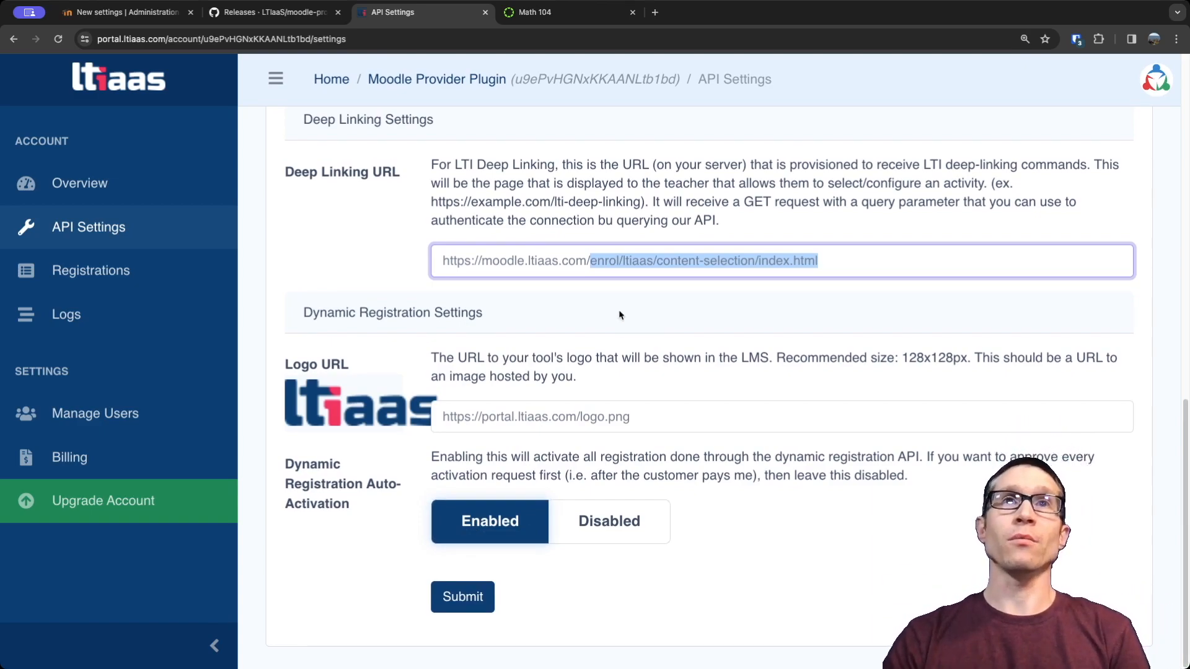
scroll(658, 296, up, 3)
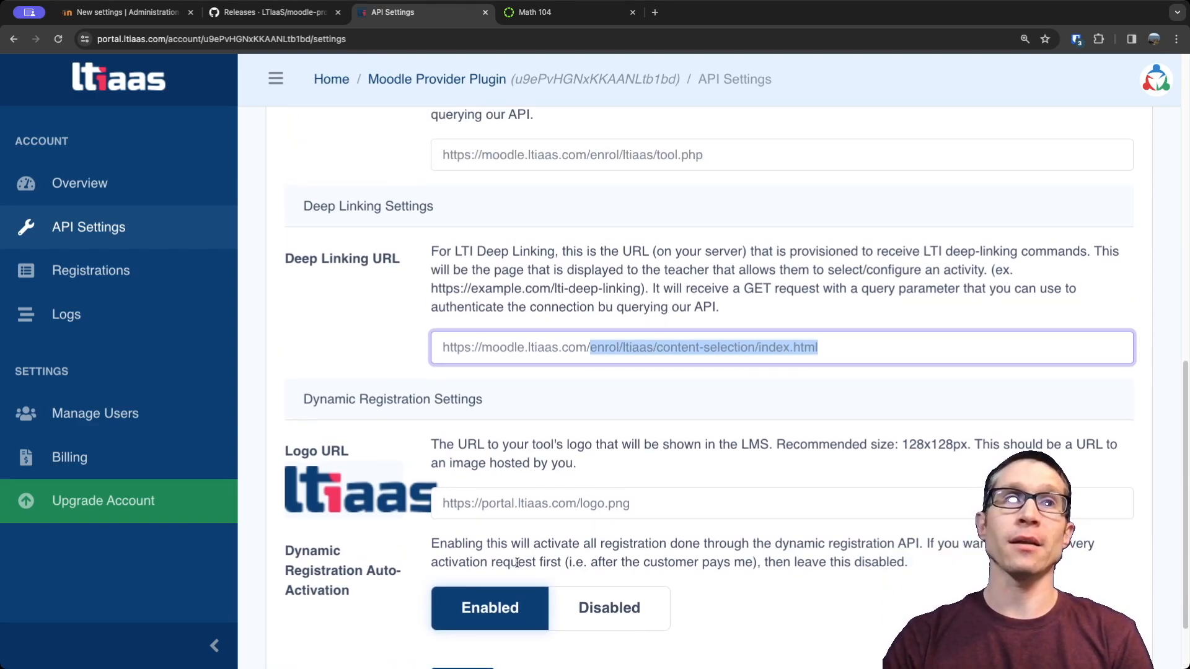
scroll(467, 580, down, 2)
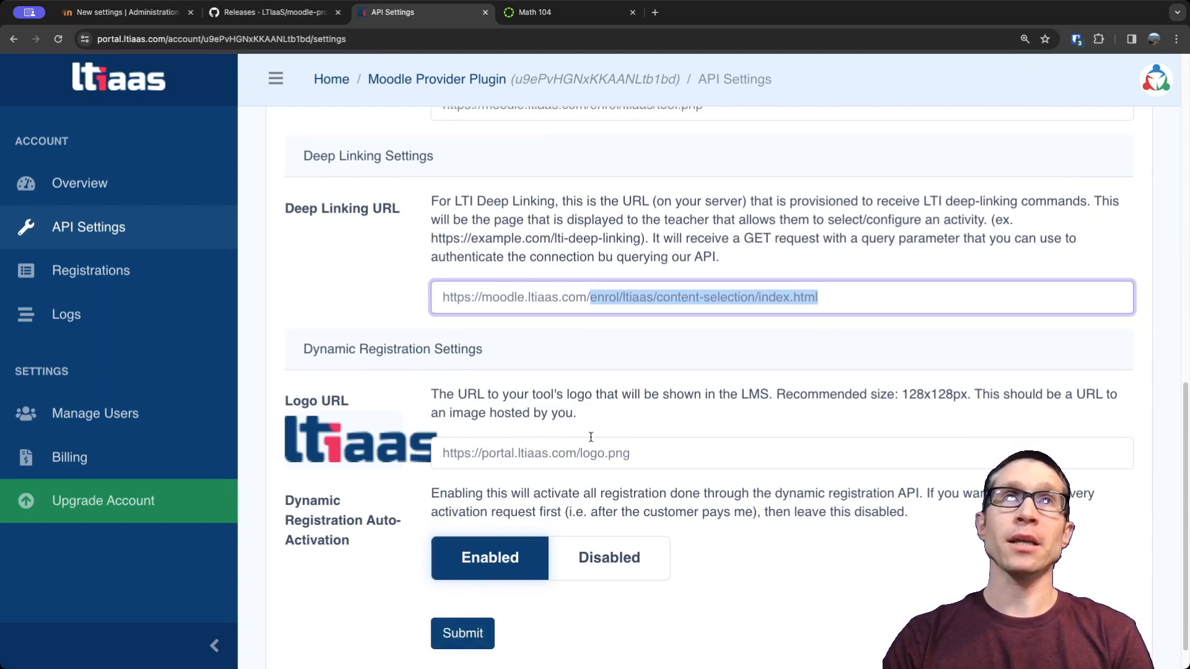
scroll(590, 443, up, 1)
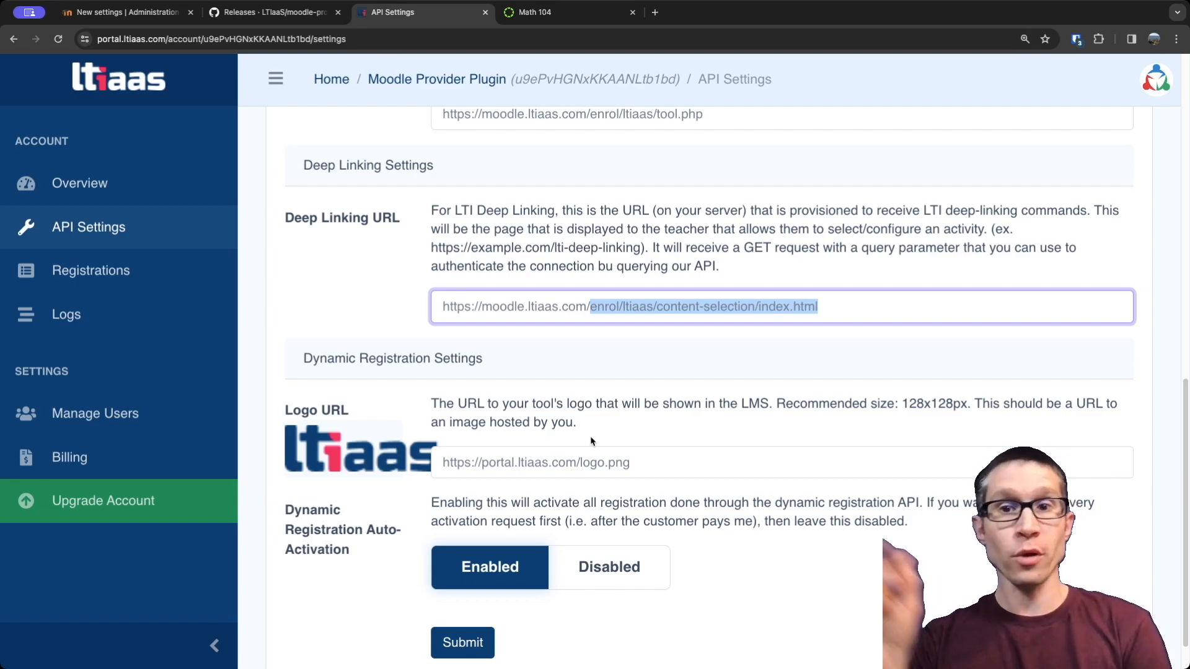
scroll(621, 359, up, 1)
scroll(621, 360, up, 10)
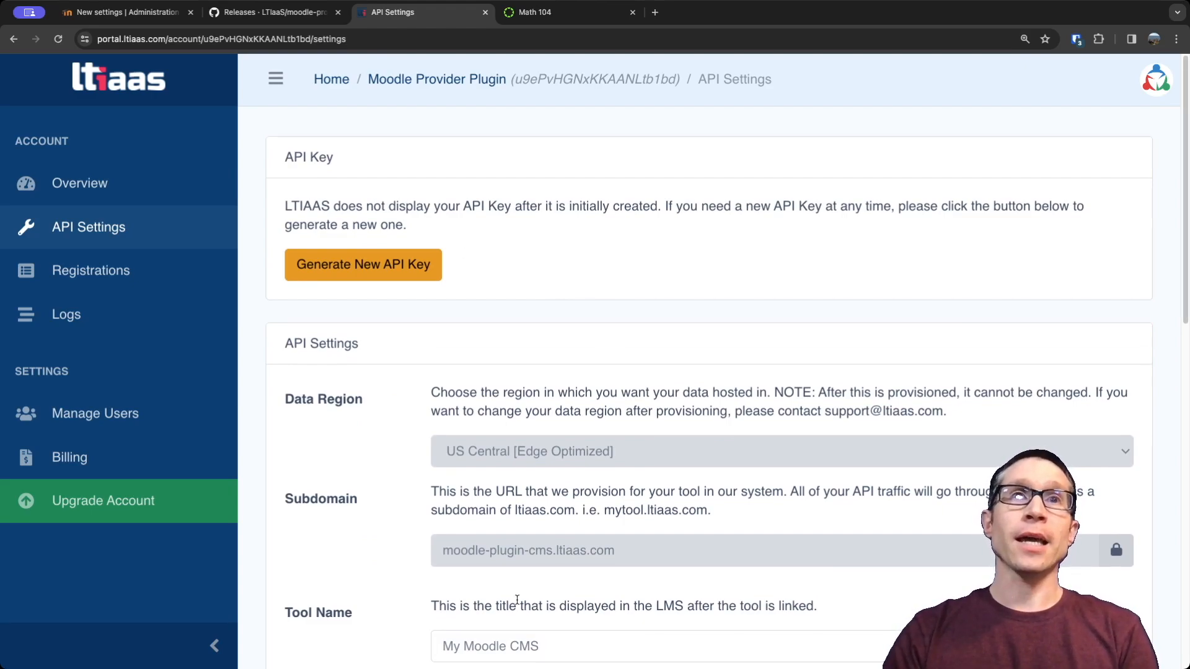
triple_click(532, 549)
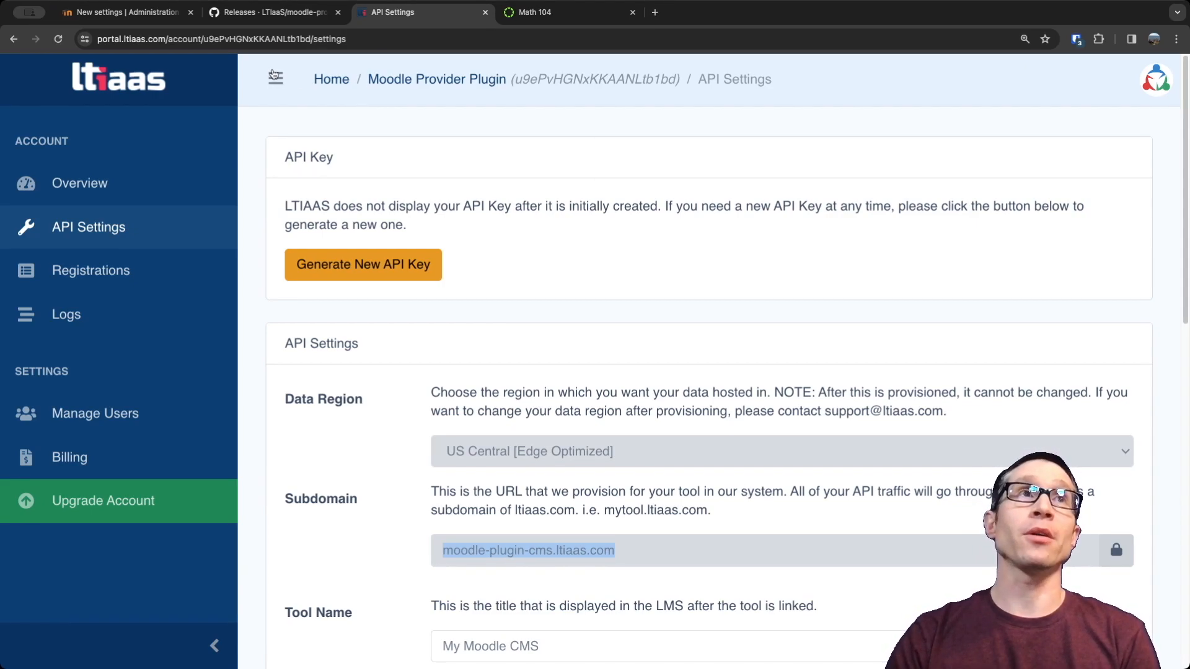
click(125, 13)
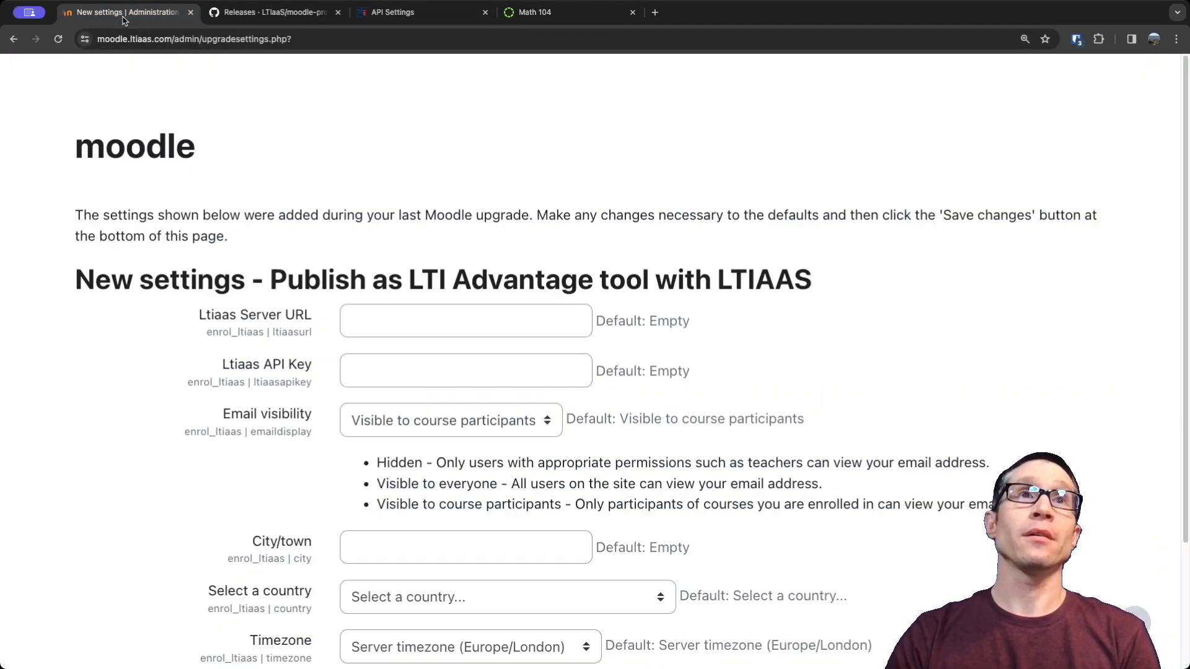
click(371, 314)
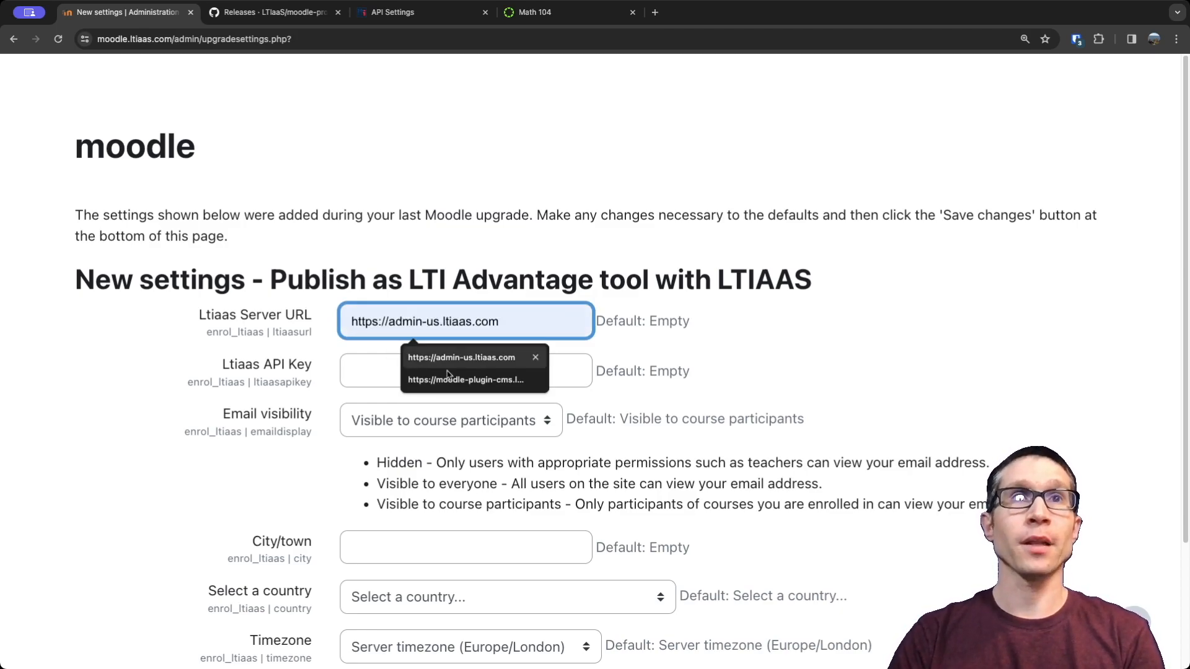
click(478, 379)
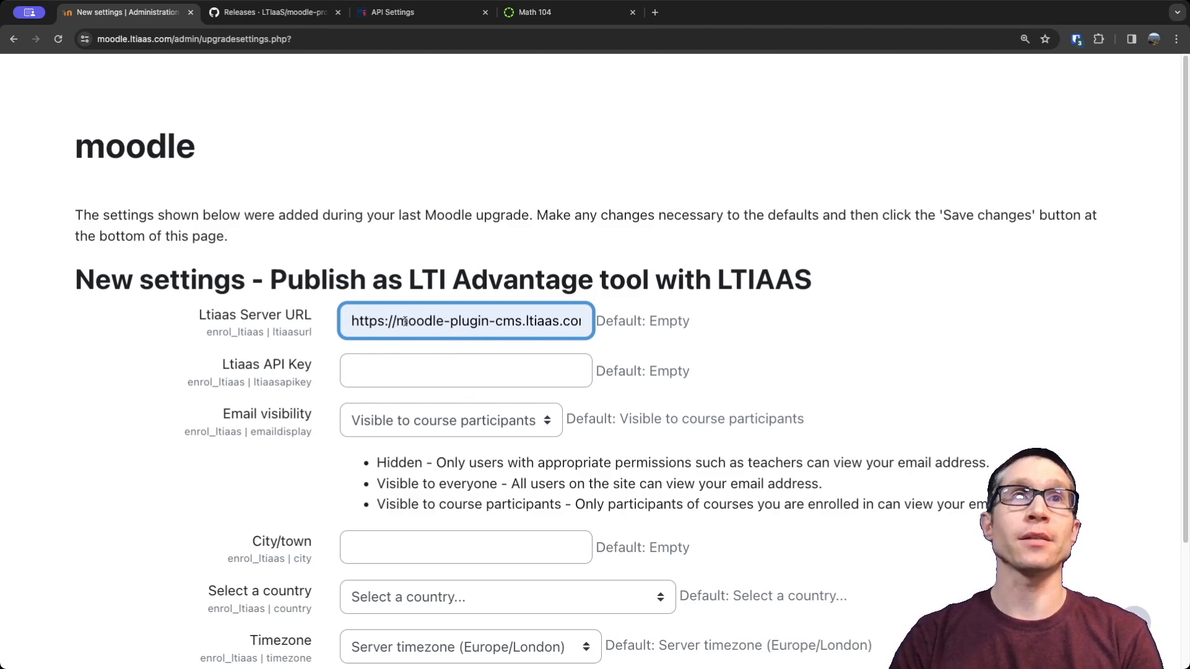
drag(394, 321, 346, 321)
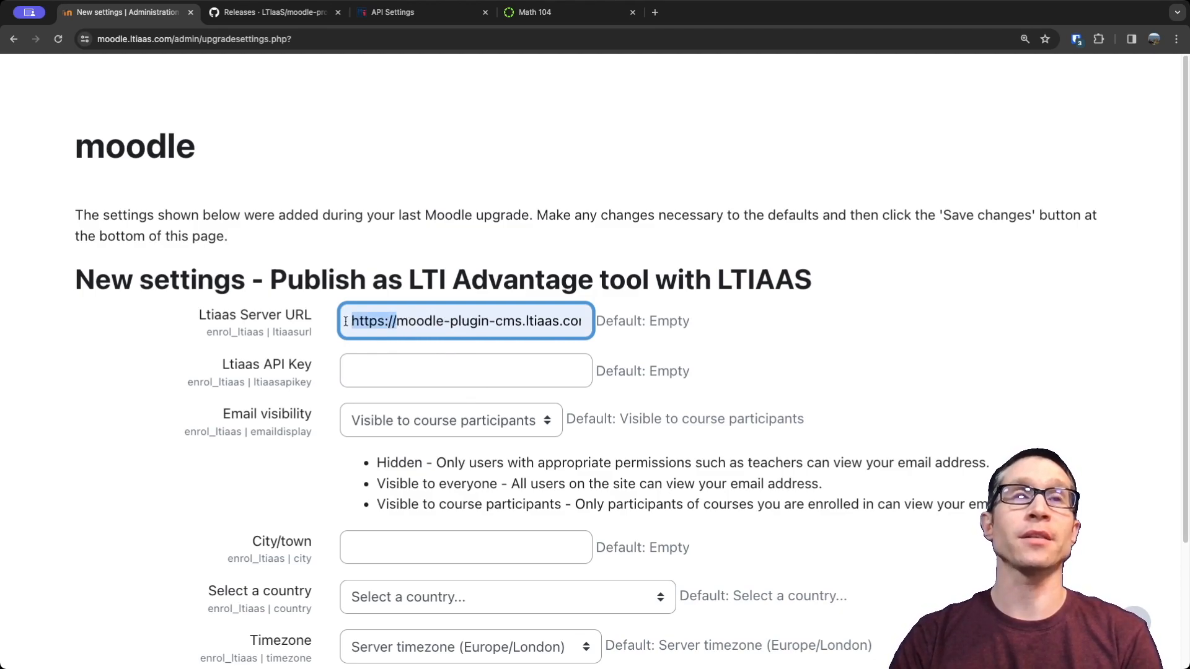
Generate a new API key in the LTIAAS portal's API settings and copy it.
click(372, 366)
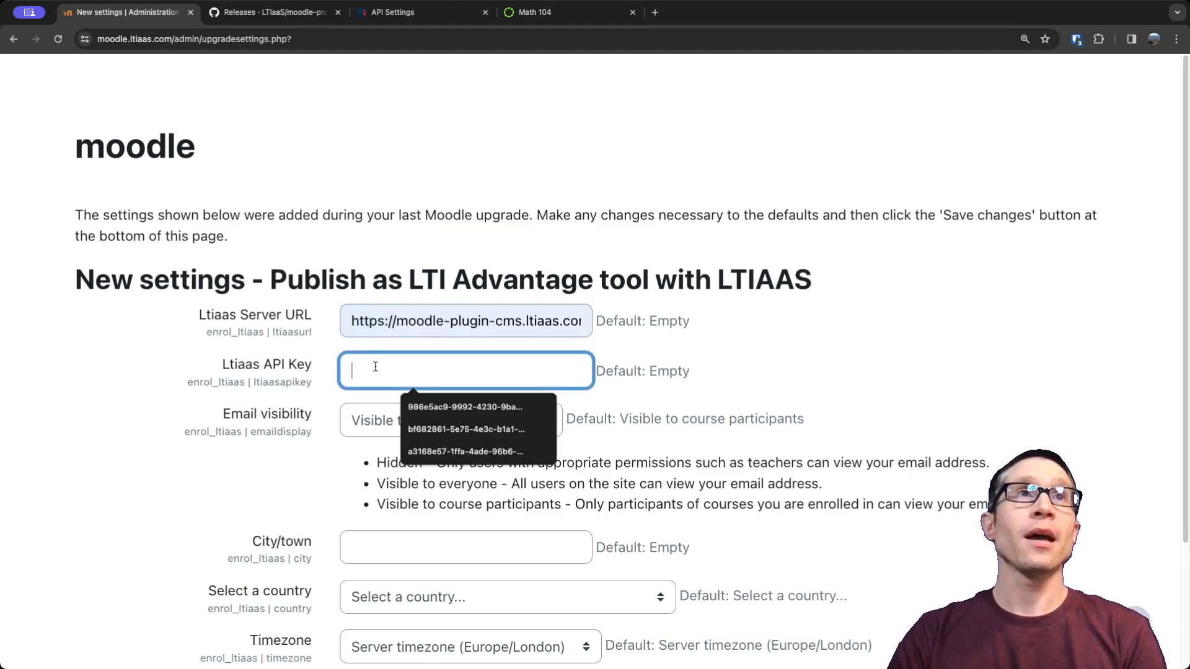
click(290, 13)
click(397, 15)
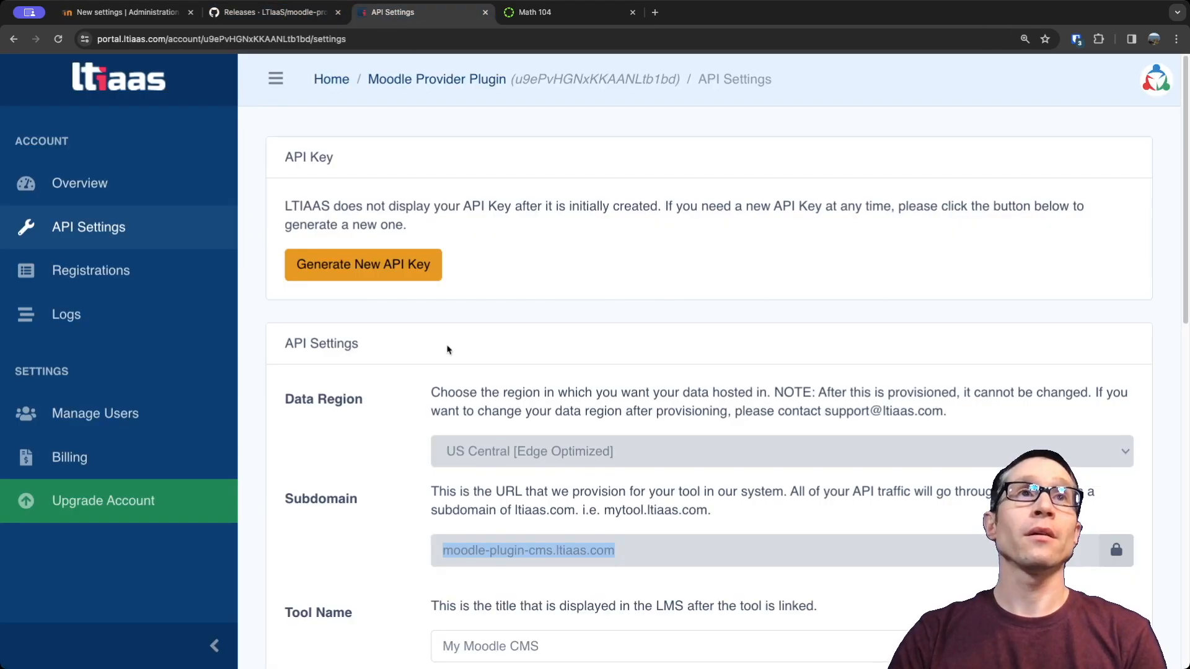
click(351, 268)
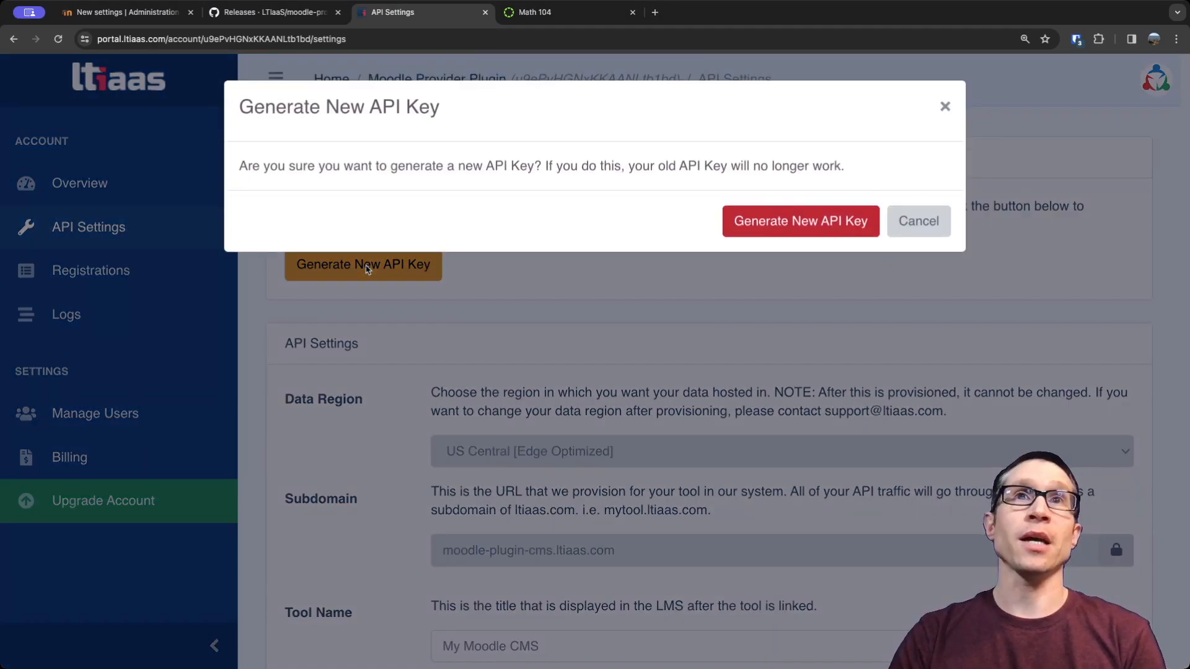
click(759, 219)
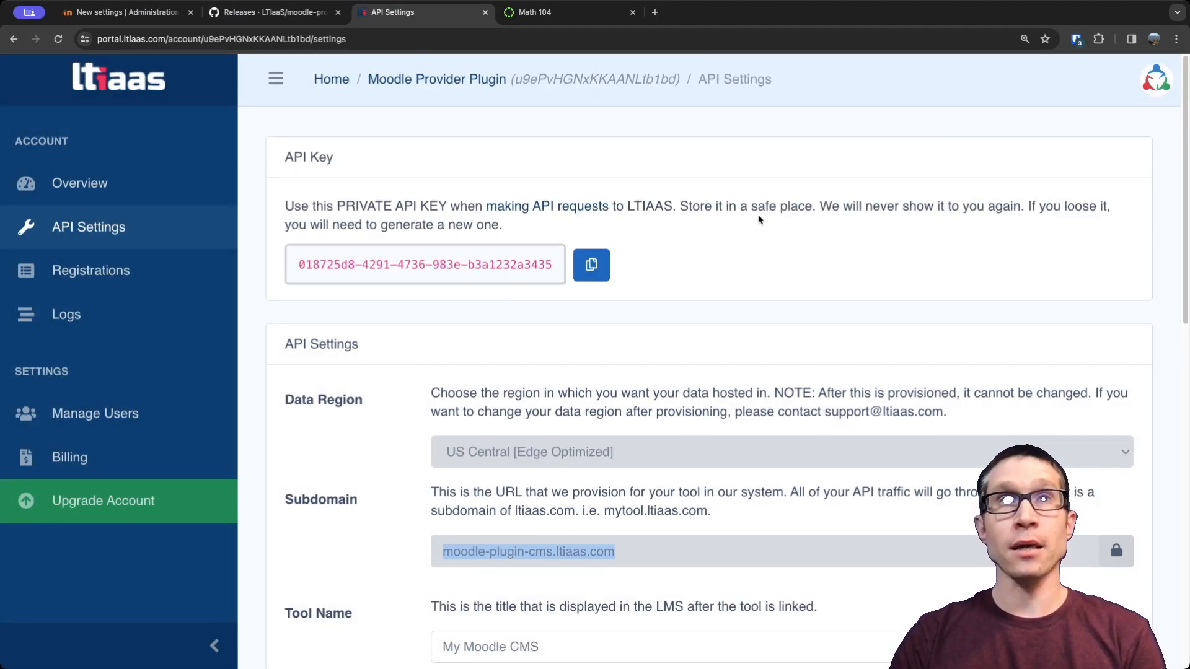
click(590, 266)
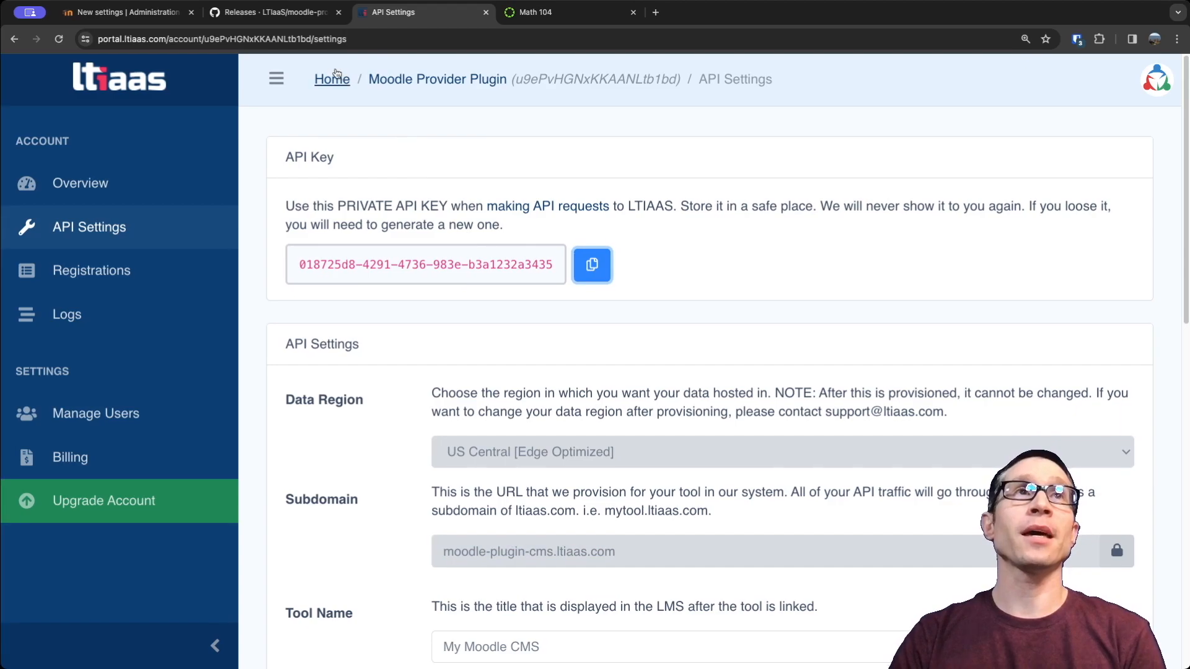
Paste the API key into Moodle's Ltiaas API Key setting and save the new plugin settings with the other defaults.
click(124, 12)
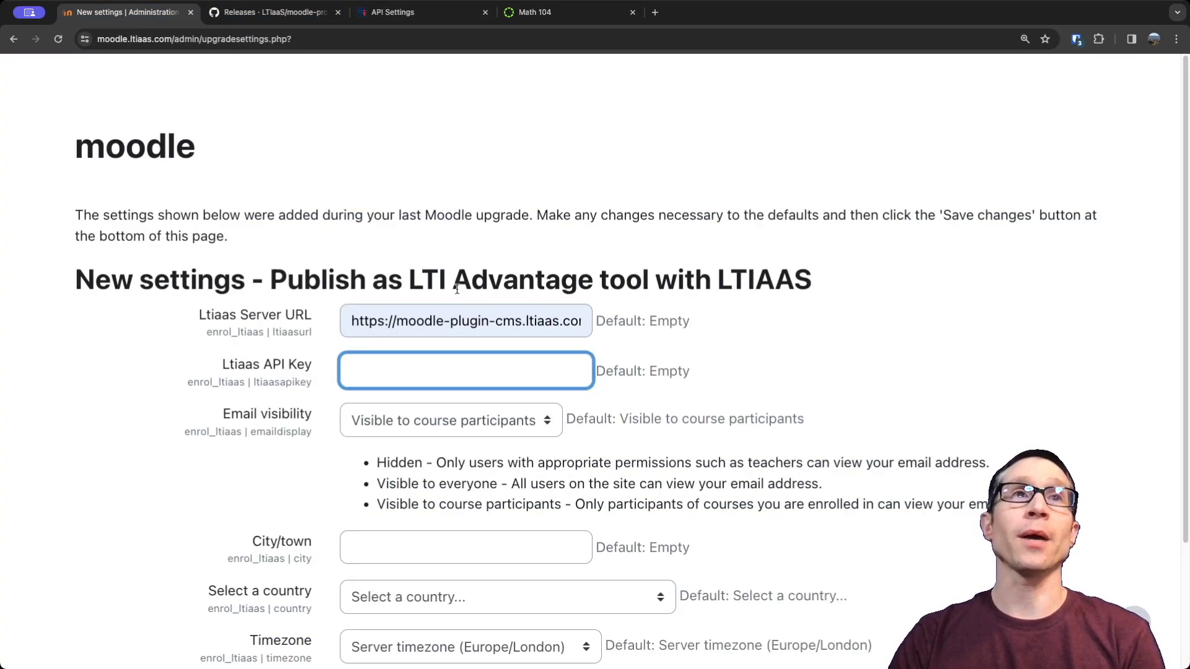
key(ctrl+v)
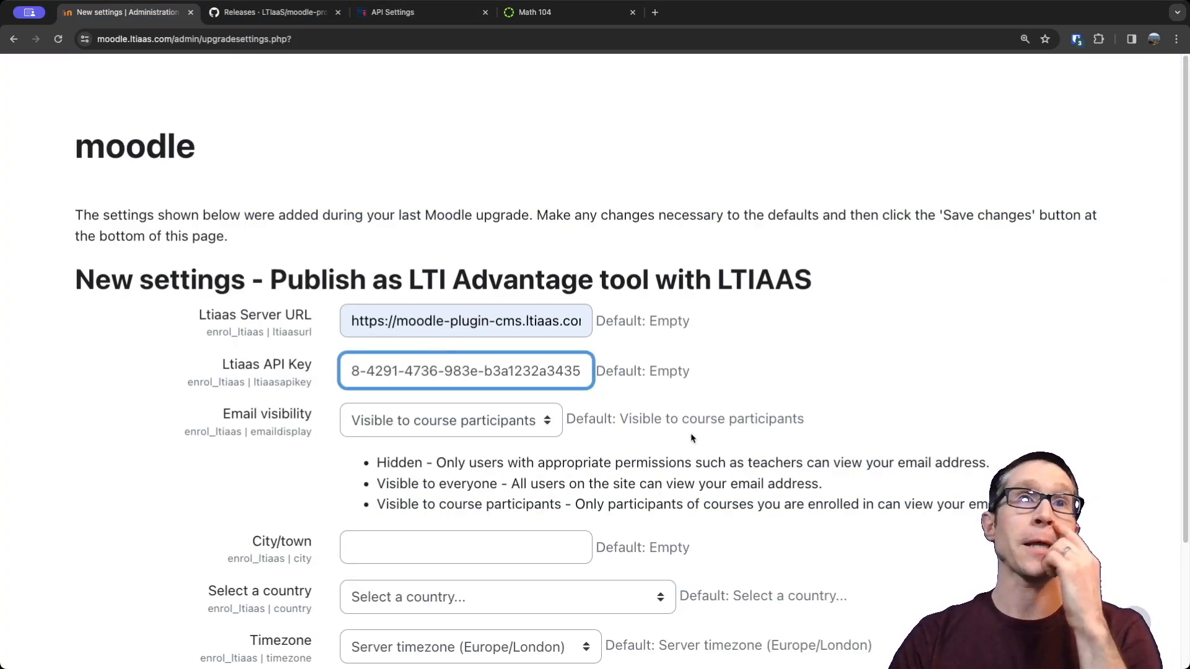
scroll(886, 387, down, 1)
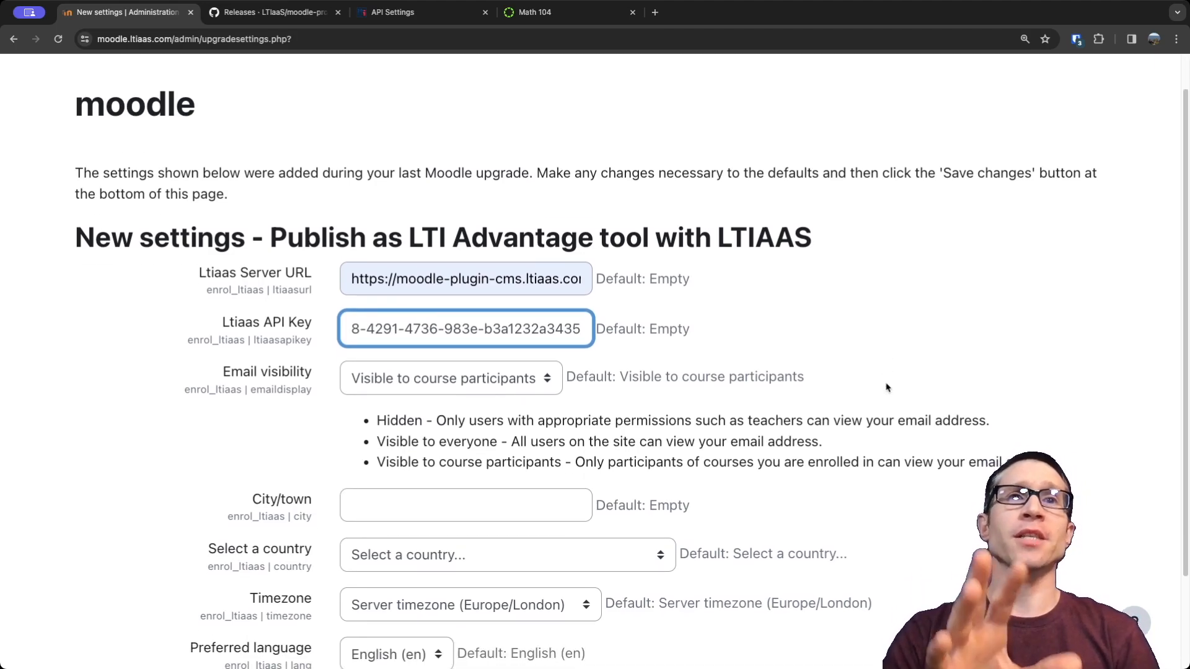
scroll(620, 464, down, 2)
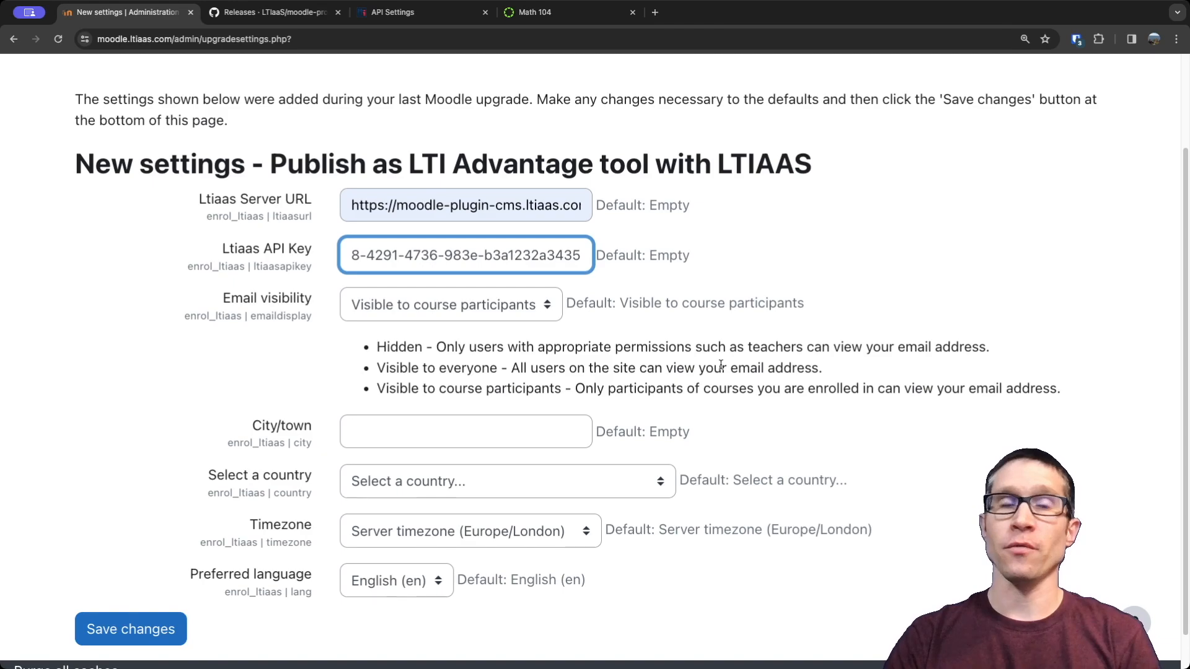
scroll(720, 365, down, 1)
click(162, 589)
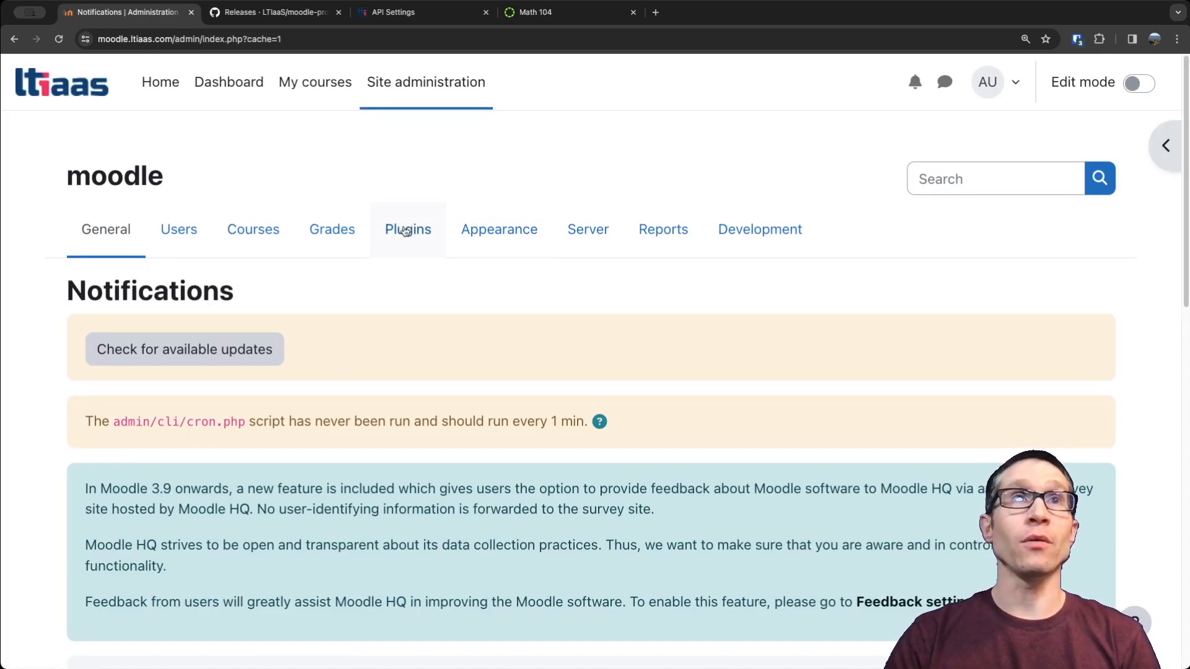
Enable the Publish as LTI Advantage tool with LTIAAS plugin in Moodle's Manage enrol plugins page.
click(409, 231)
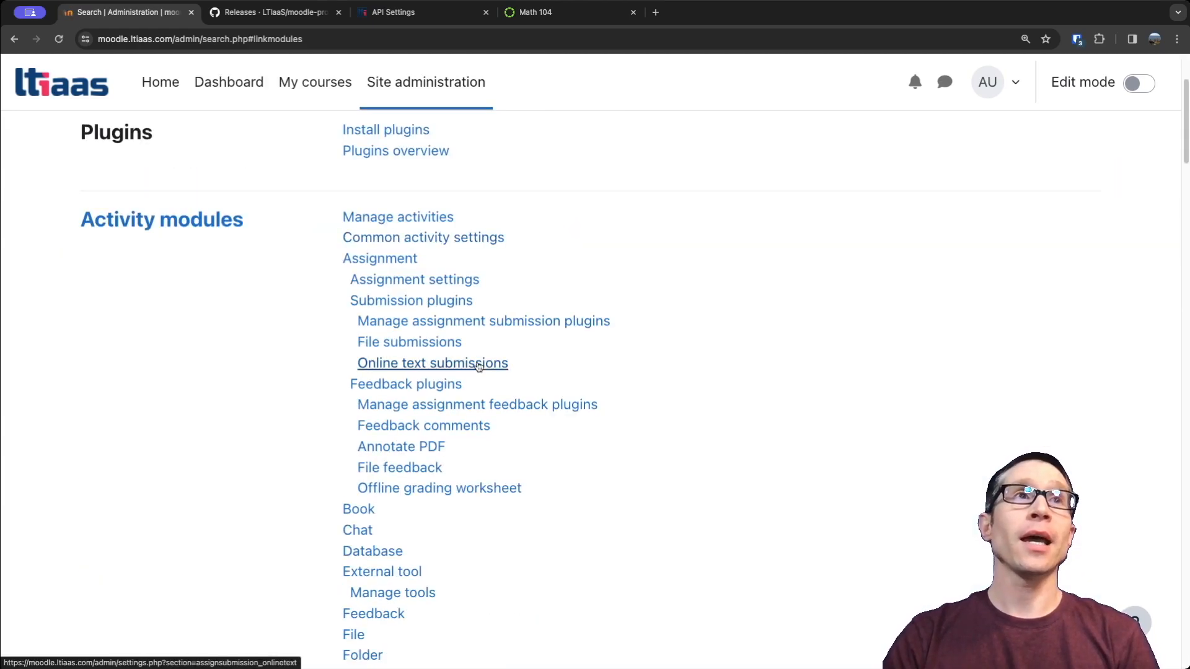
scroll(478, 366, down, 13)
scroll(479, 366, down, 15)
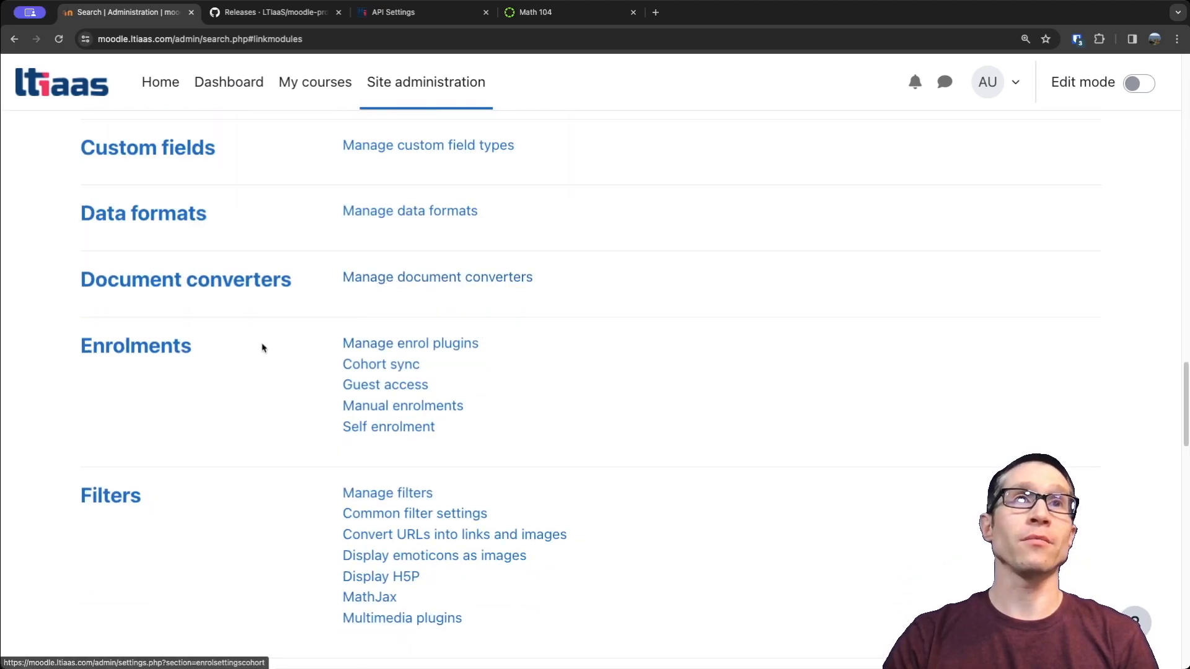
click(421, 345)
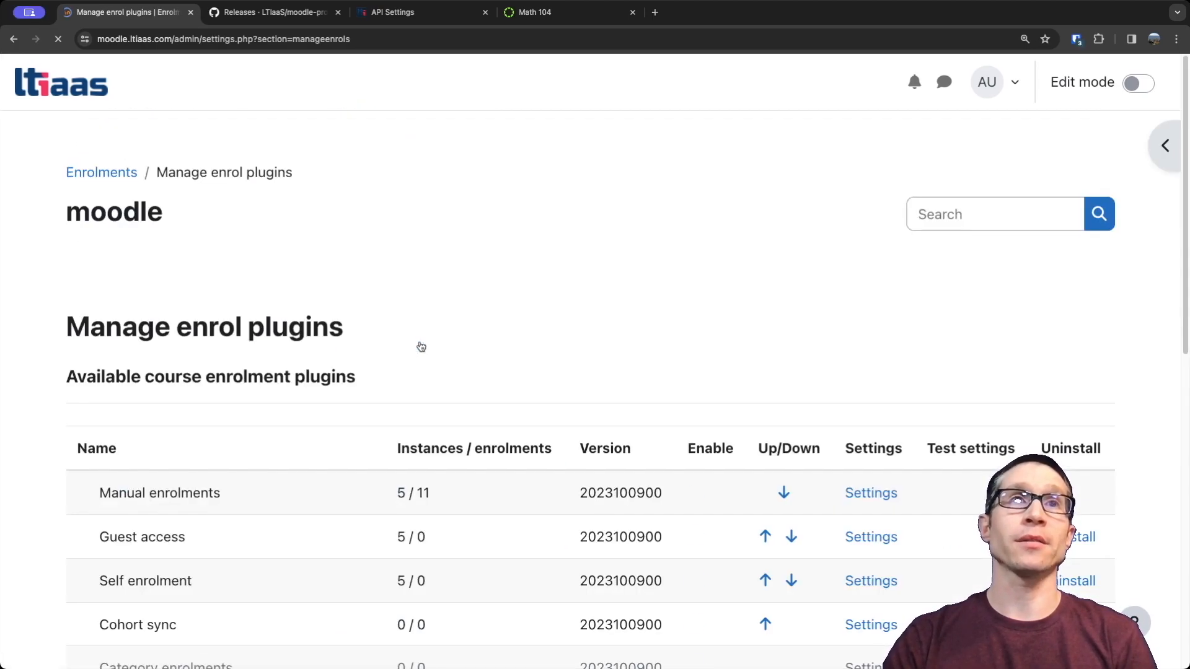
scroll(566, 391, down, 5)
scroll(566, 390, down, 1)
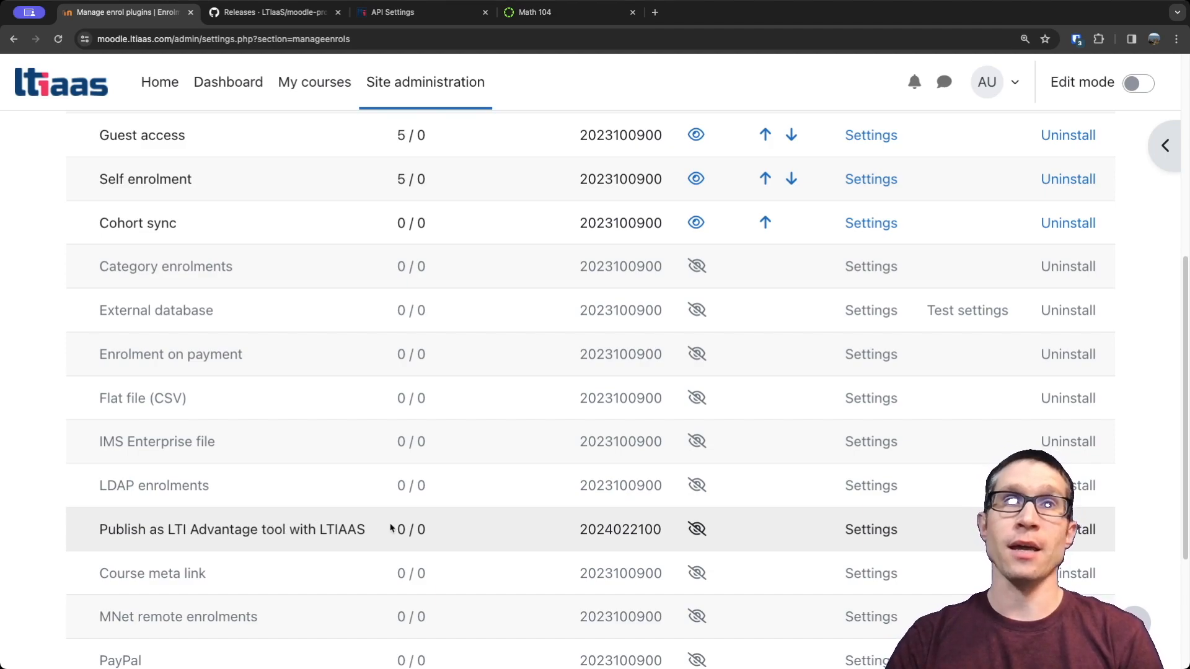
click(699, 531)
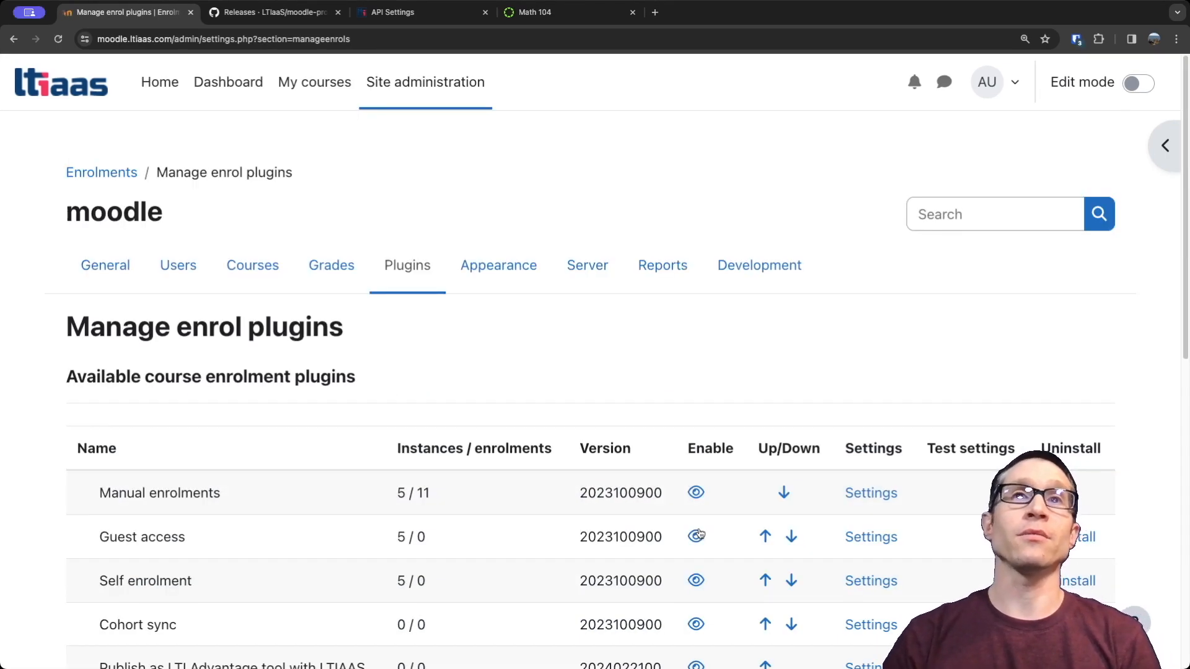
scroll(698, 534, down, 3)
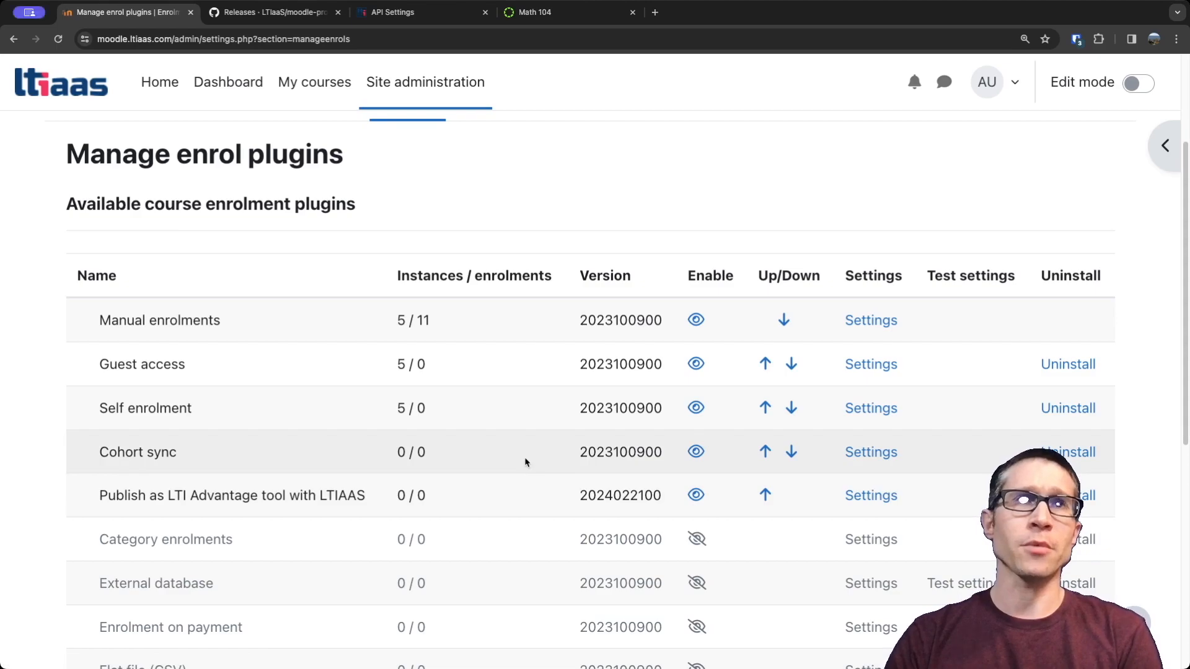
Enable Allow frame embedding in Moodle's HTTP security settings and save the changes.
scroll(499, 421, up, 3)
click(93, 274)
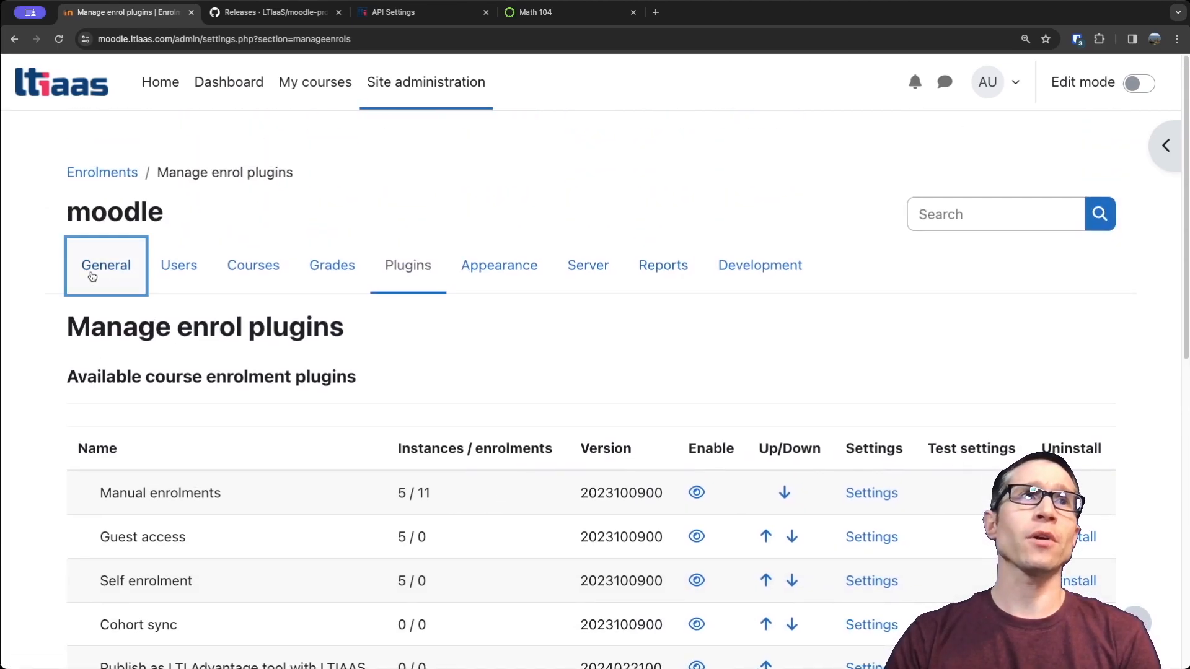
scroll(90, 273, down, 20)
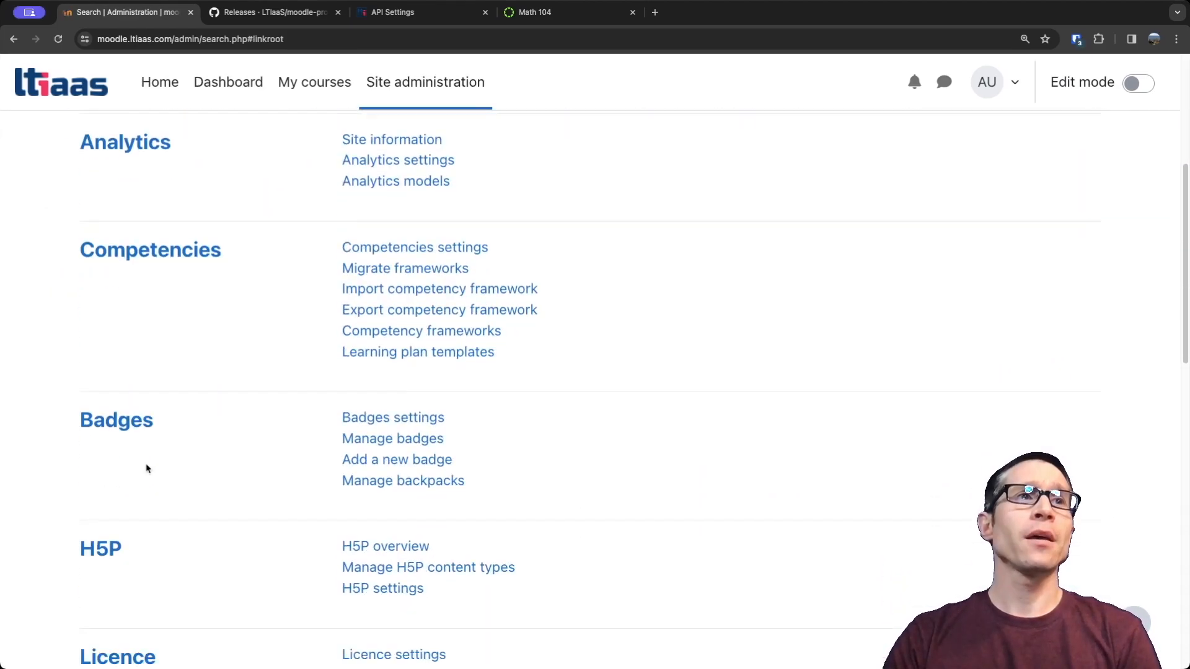
scroll(147, 469, down, 1)
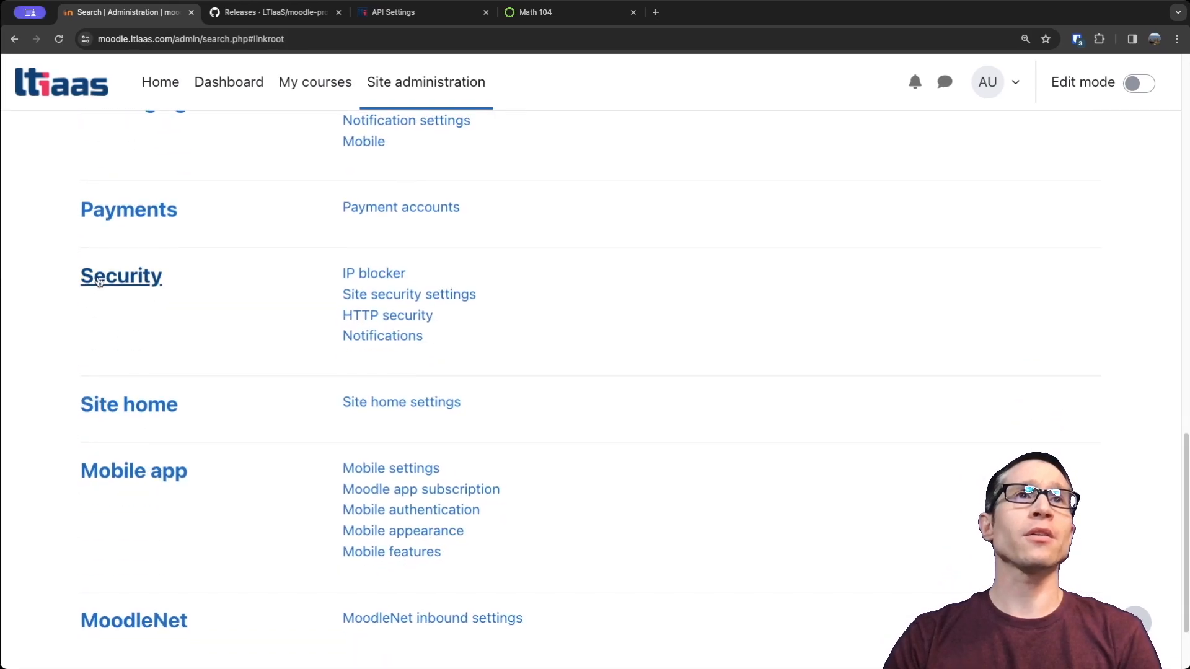
click(403, 324)
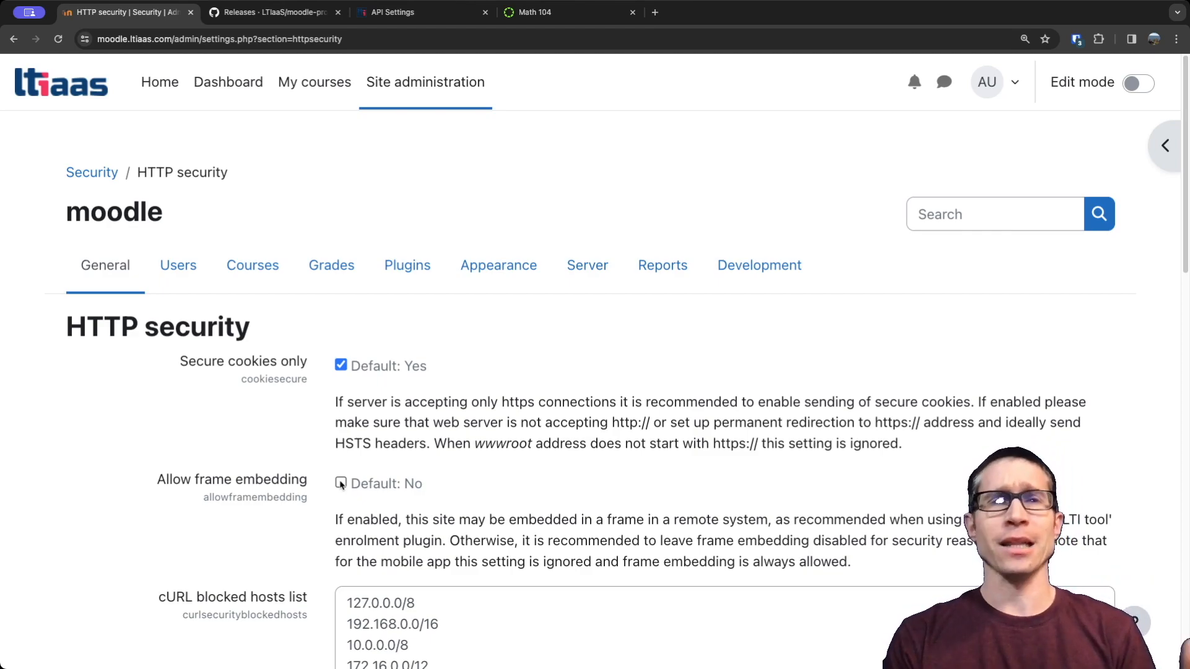
click(341, 483)
scroll(496, 512, down, 10)
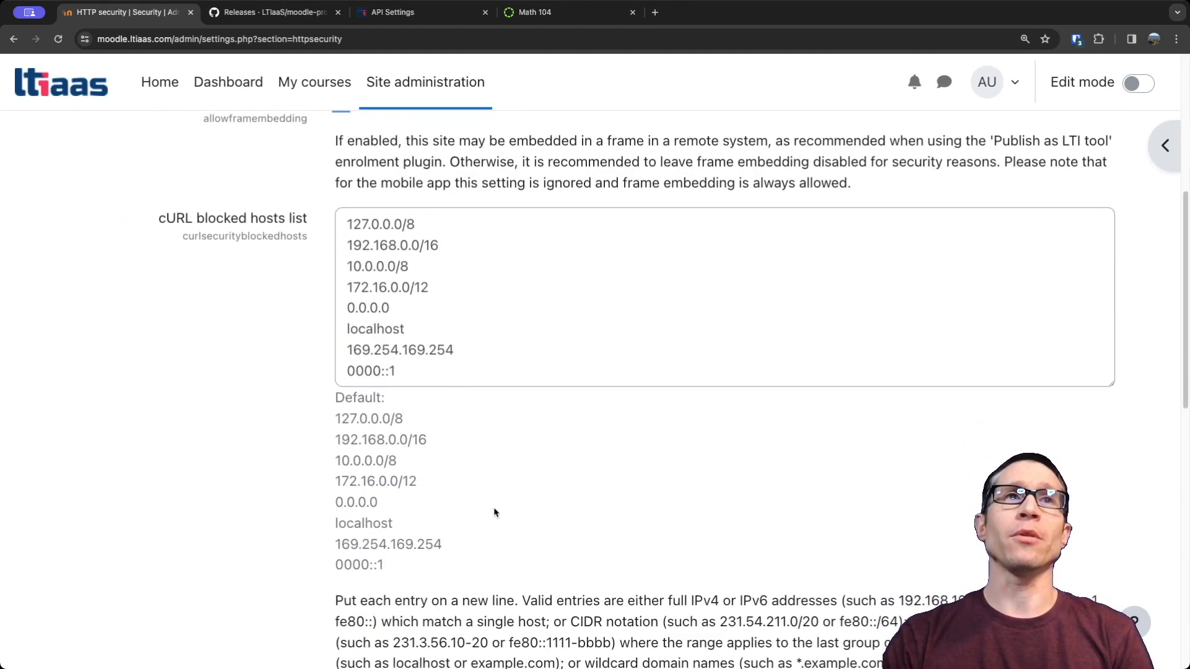
scroll(496, 512, down, 5)
click(406, 524)
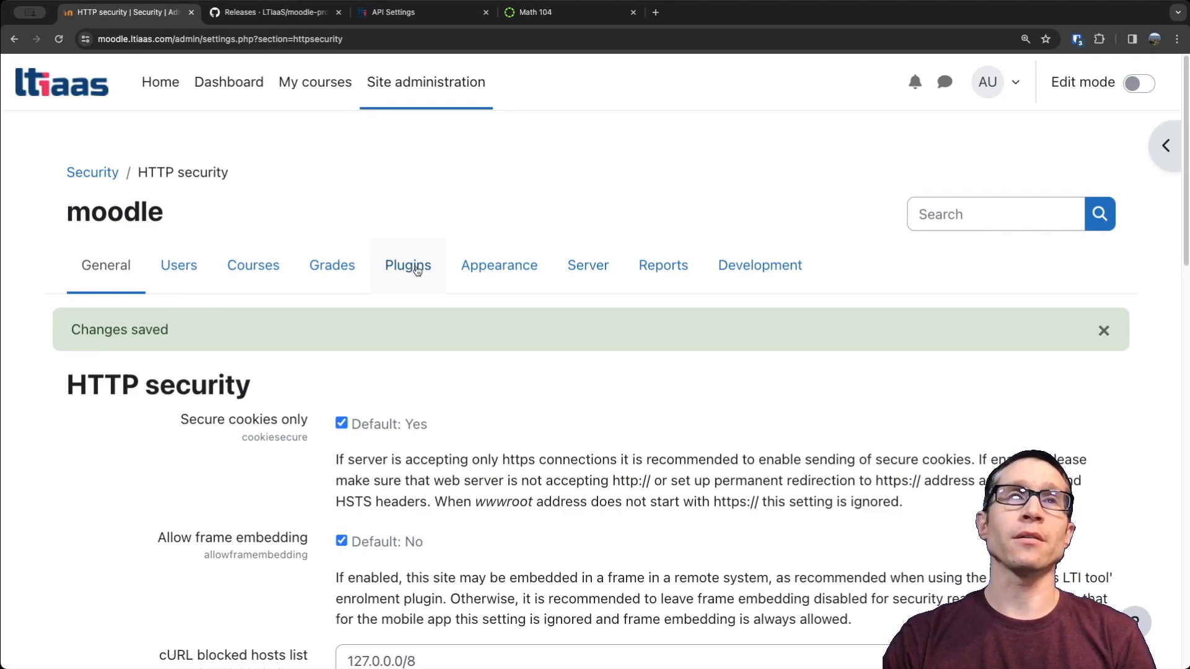
Enable the LTI authentication plugin on Moodle's Manage authentication page.
click(417, 271)
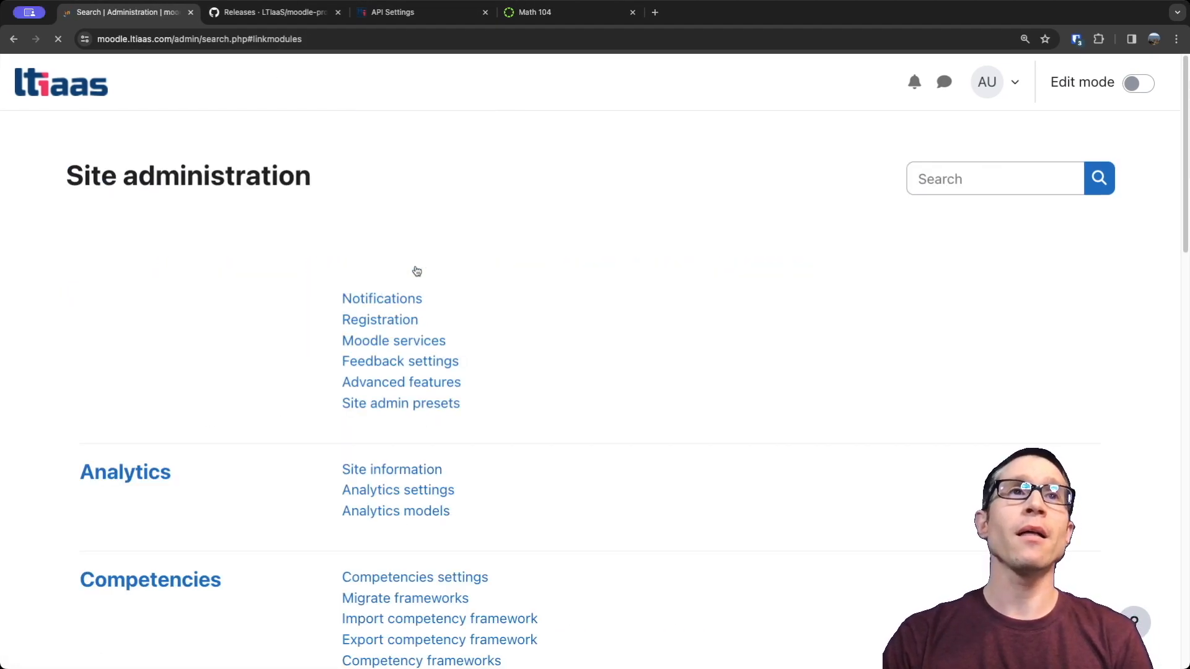
scroll(362, 426, down, 15)
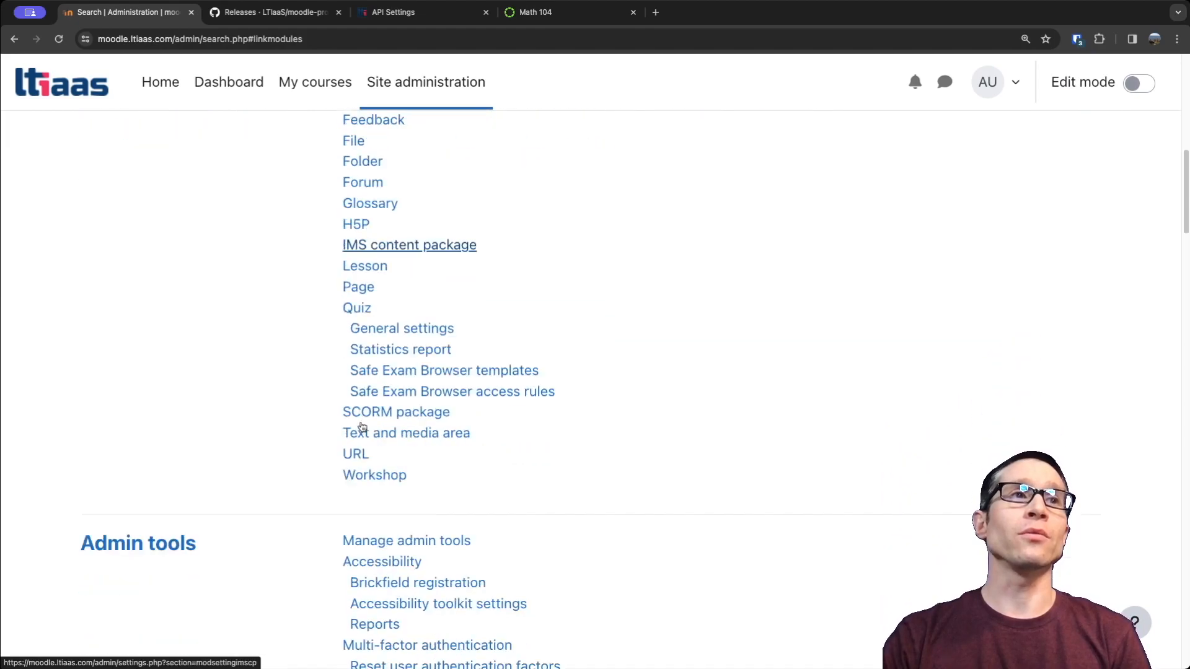
scroll(363, 426, down, 1)
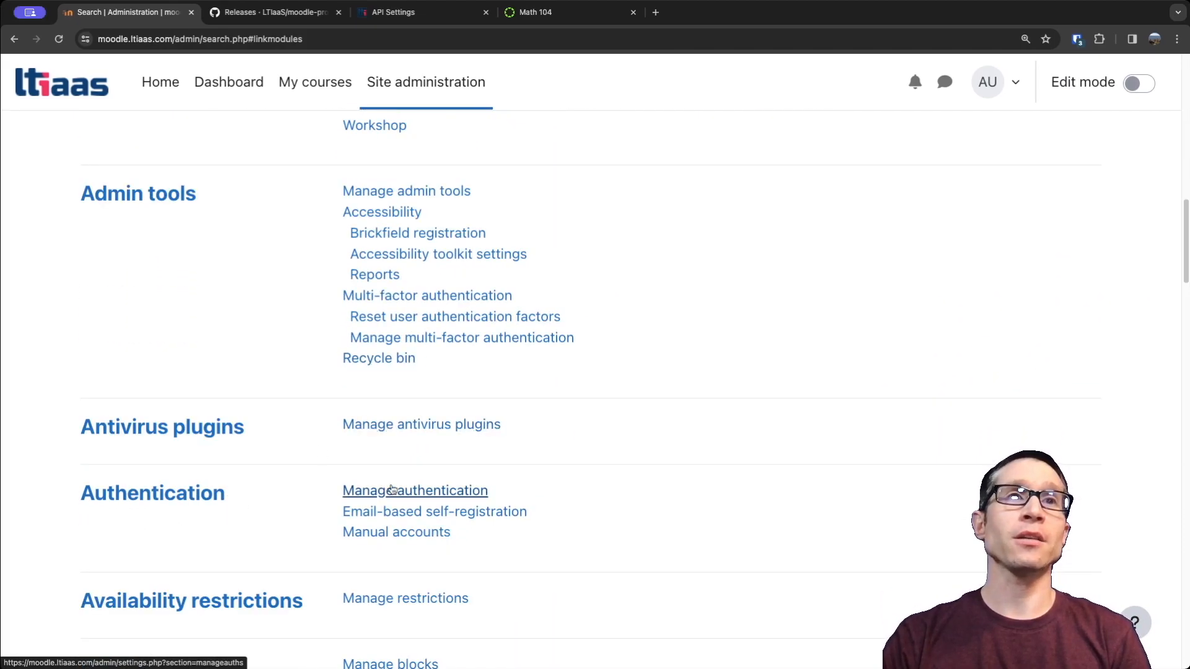
click(408, 491)
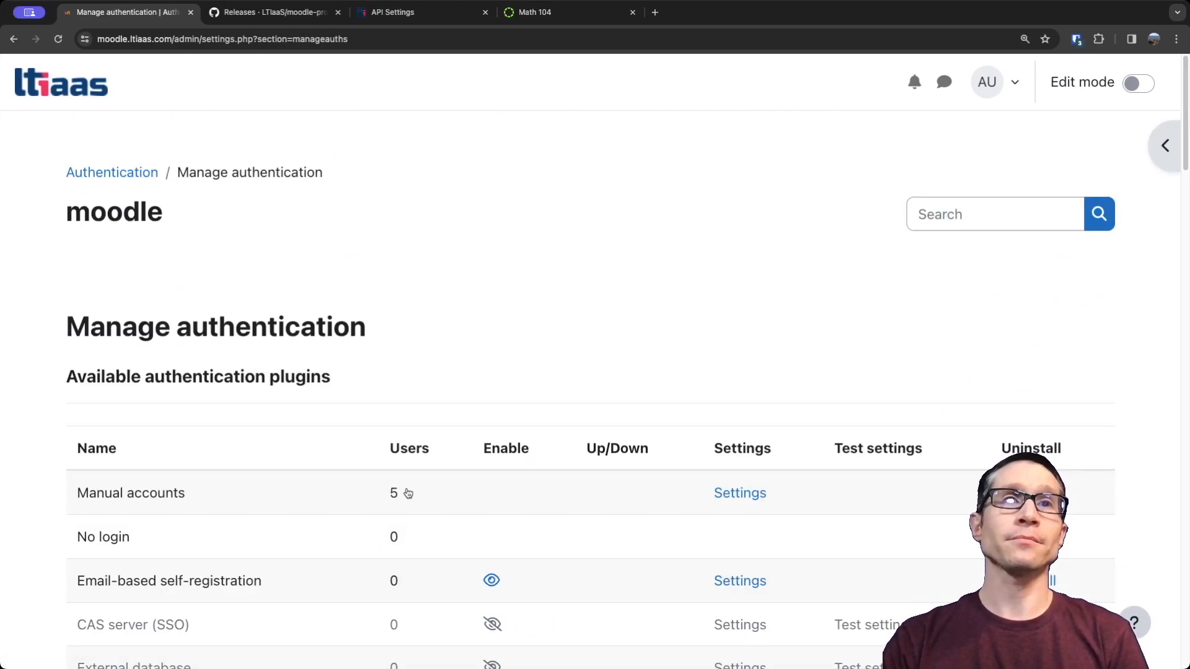
scroll(539, 493, down, 2)
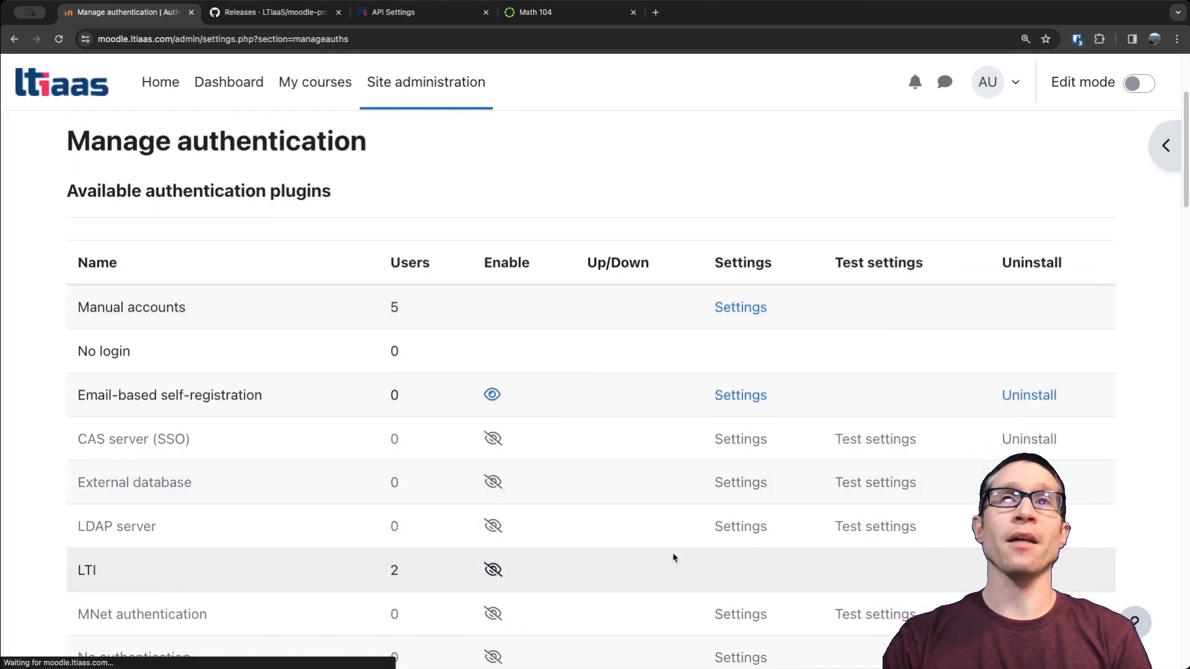
click(492, 570)
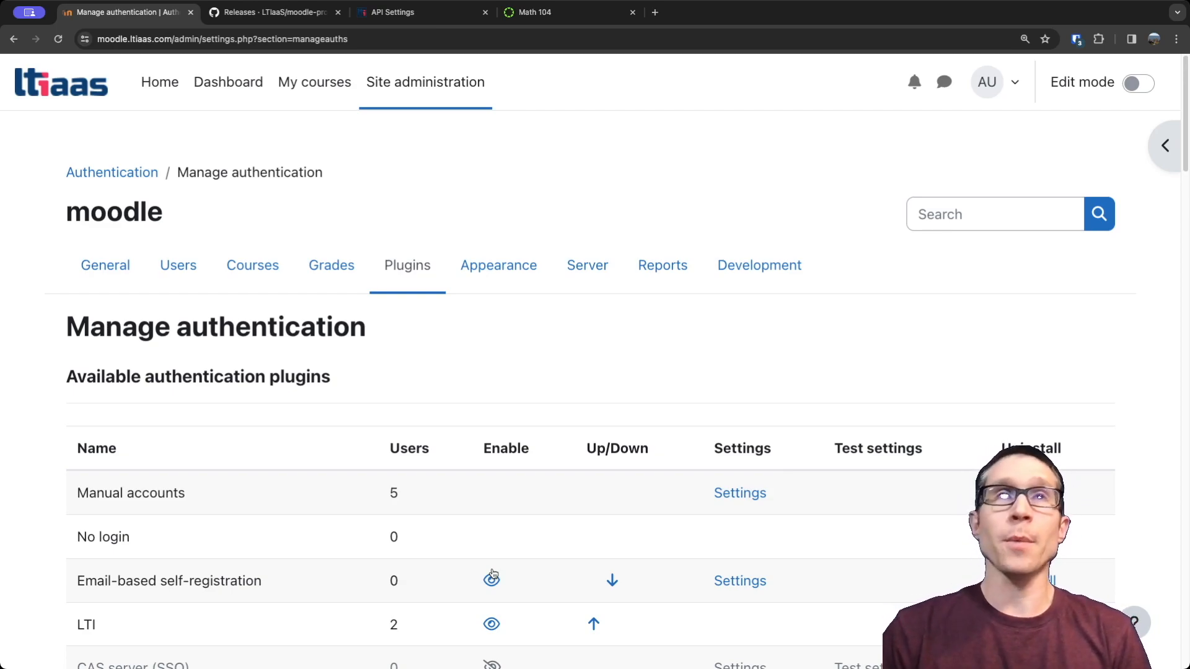
Switch to Canvas and start a new LTI key in the LTIAAS account's Developer Keys.
click(556, 14)
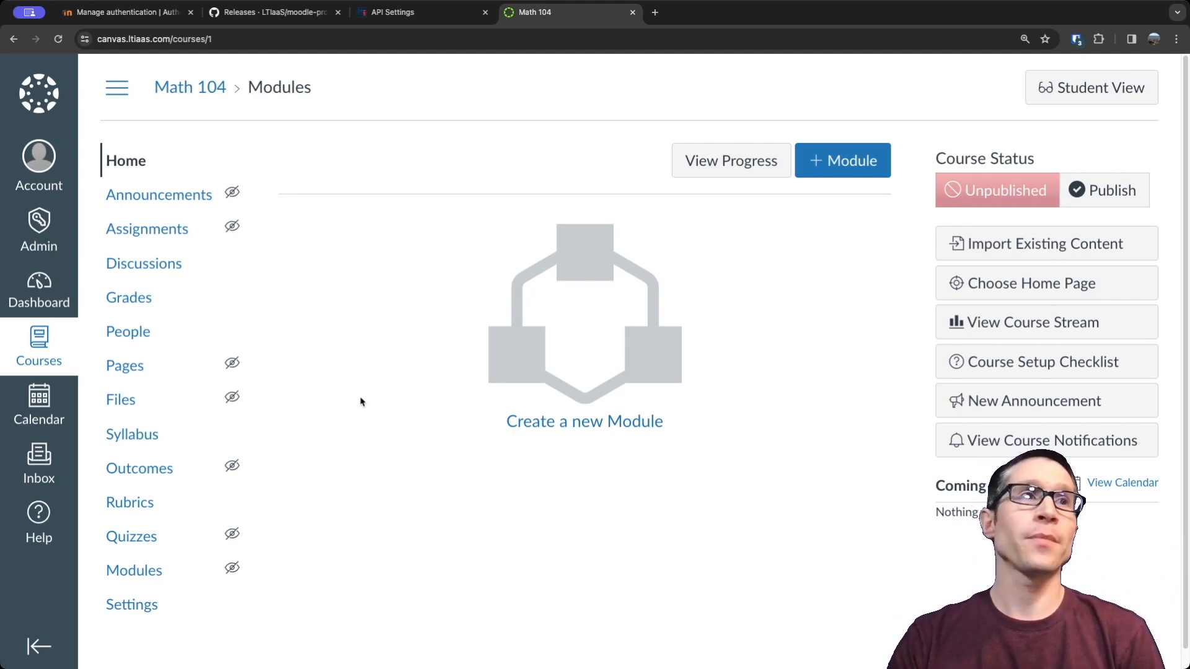
click(36, 239)
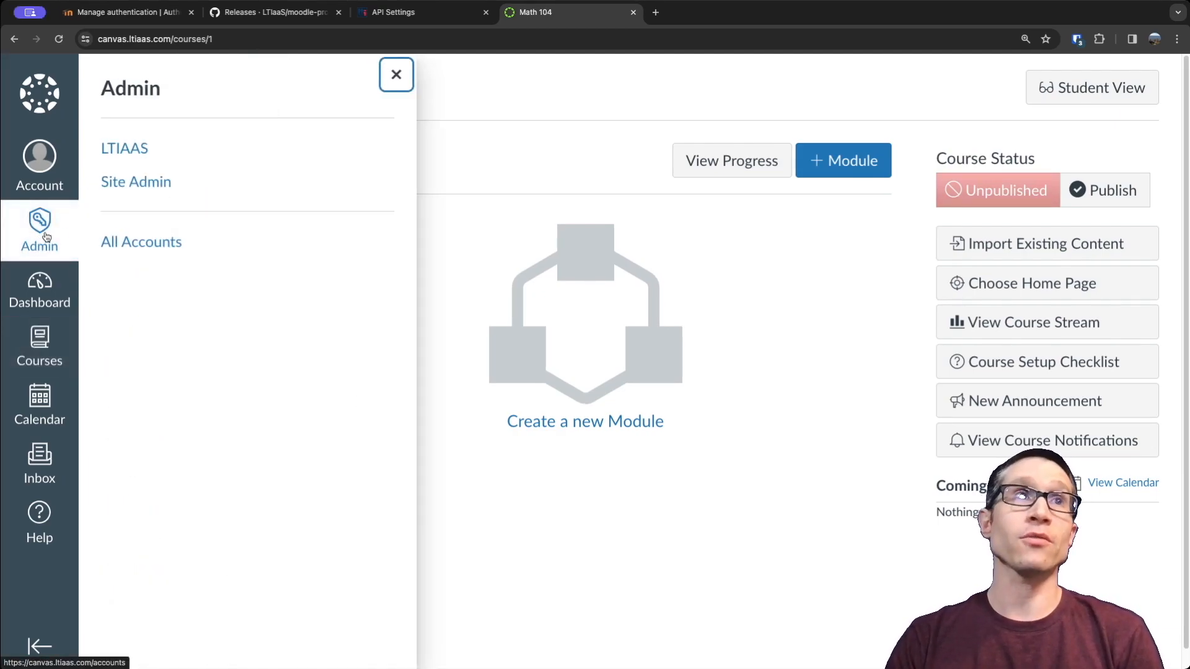
click(124, 148)
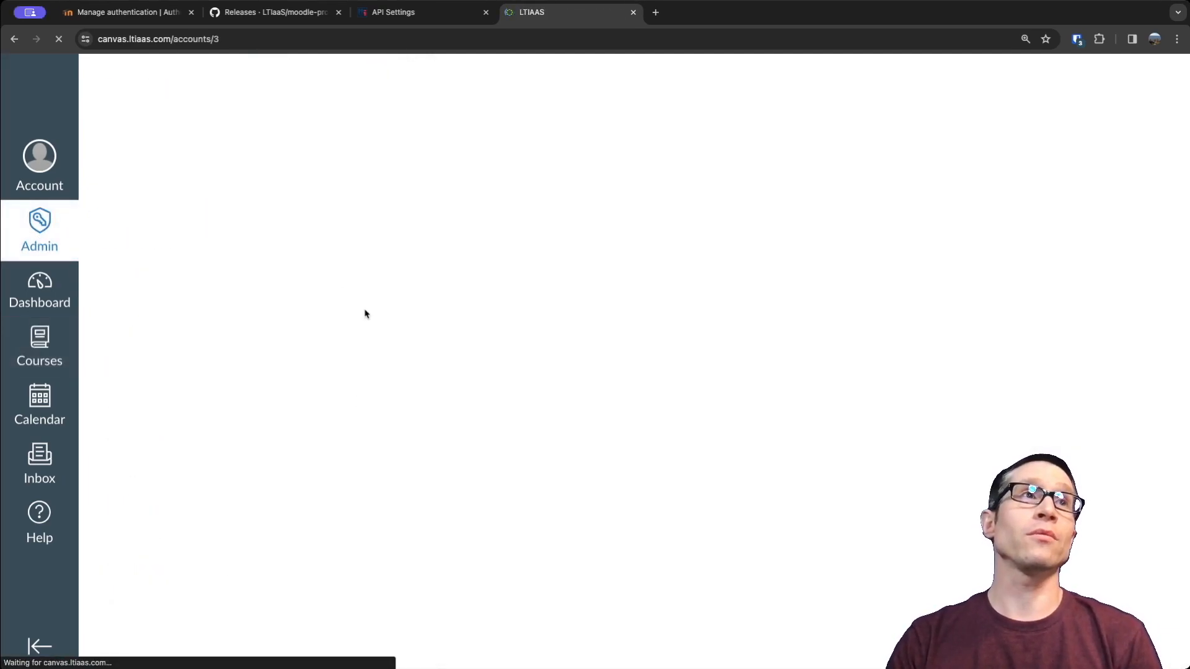
scroll(208, 304, down, 2)
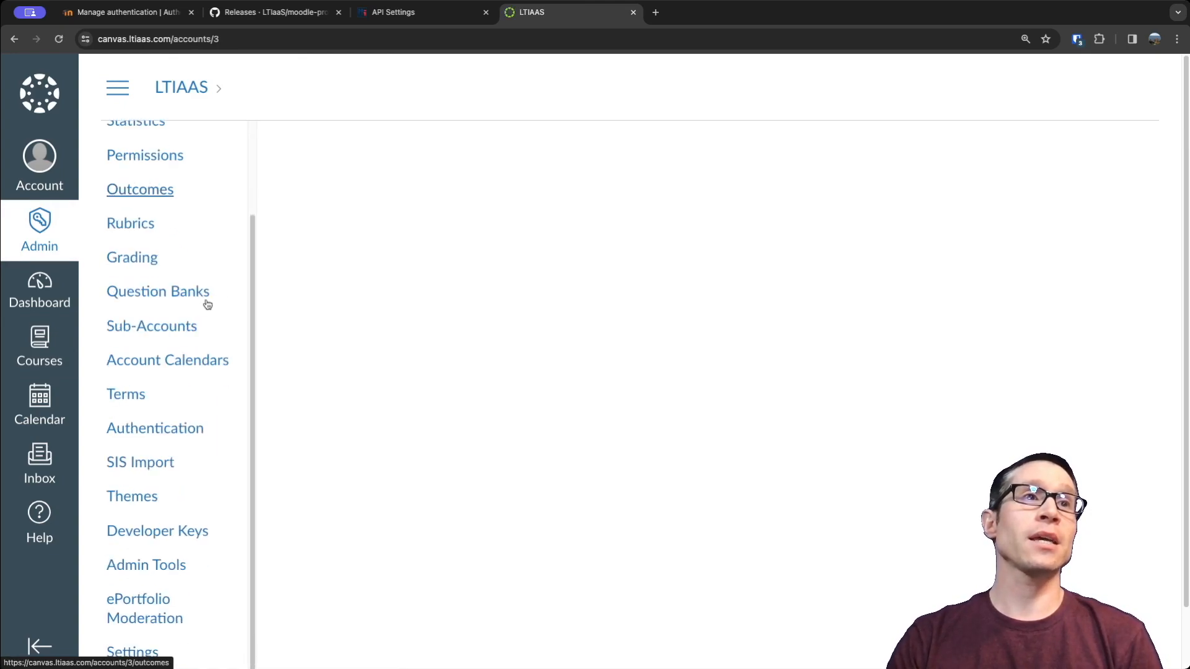
click(146, 552)
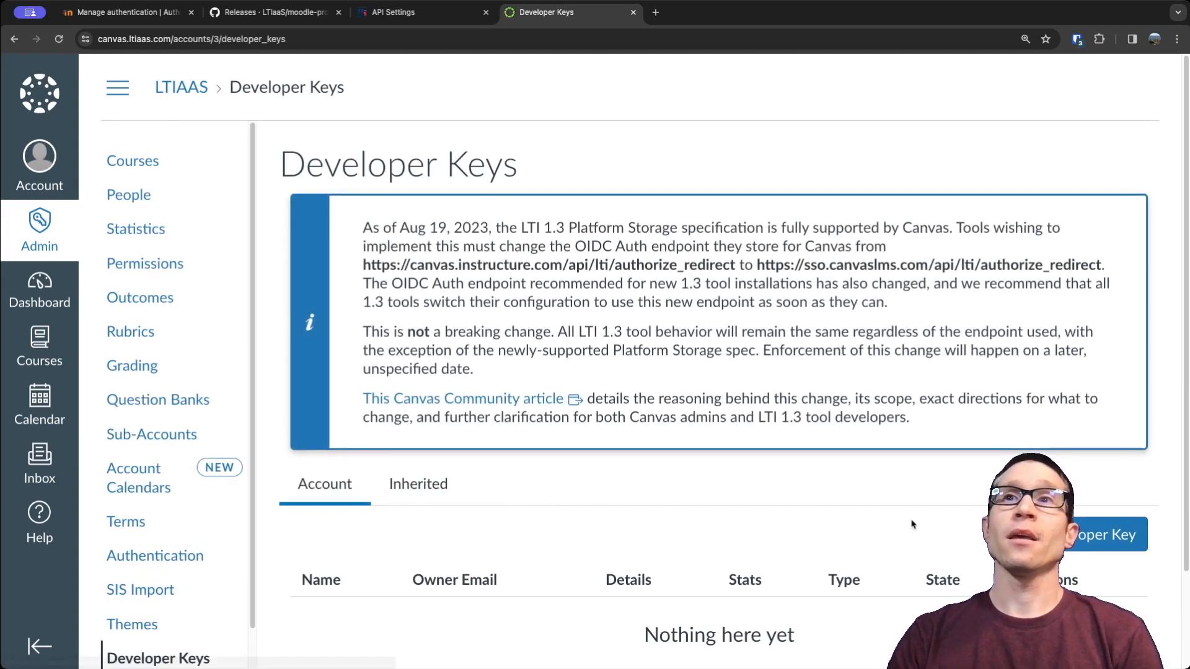
scroll(956, 496, down, 2)
click(1069, 425)
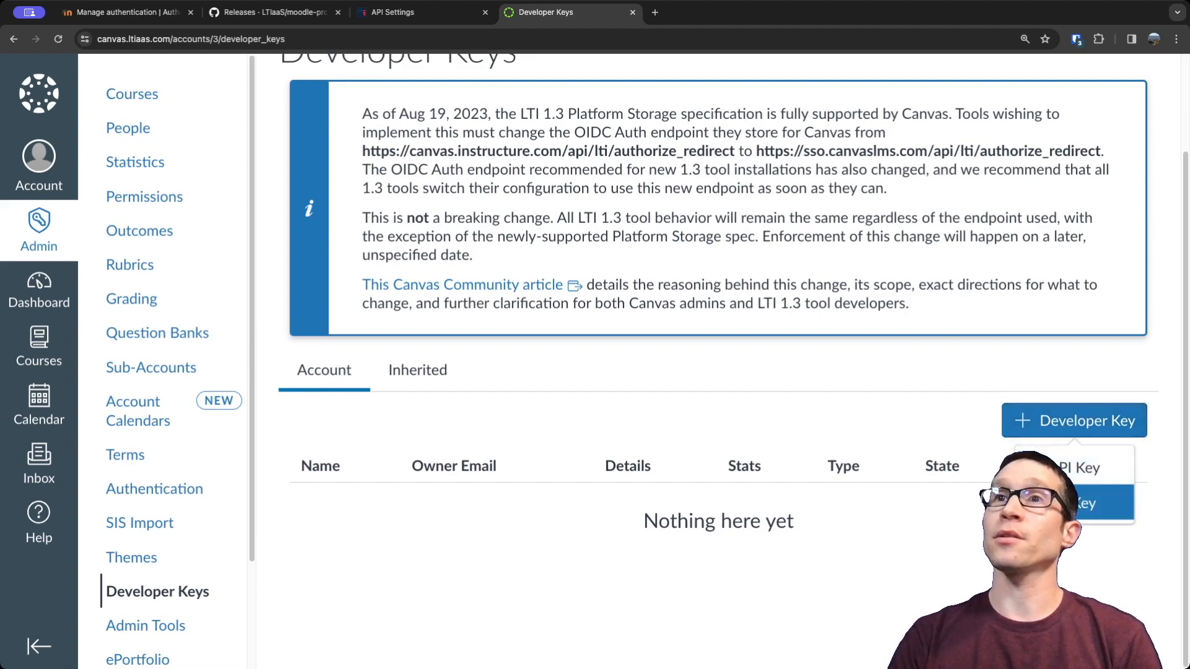
click(1100, 504)
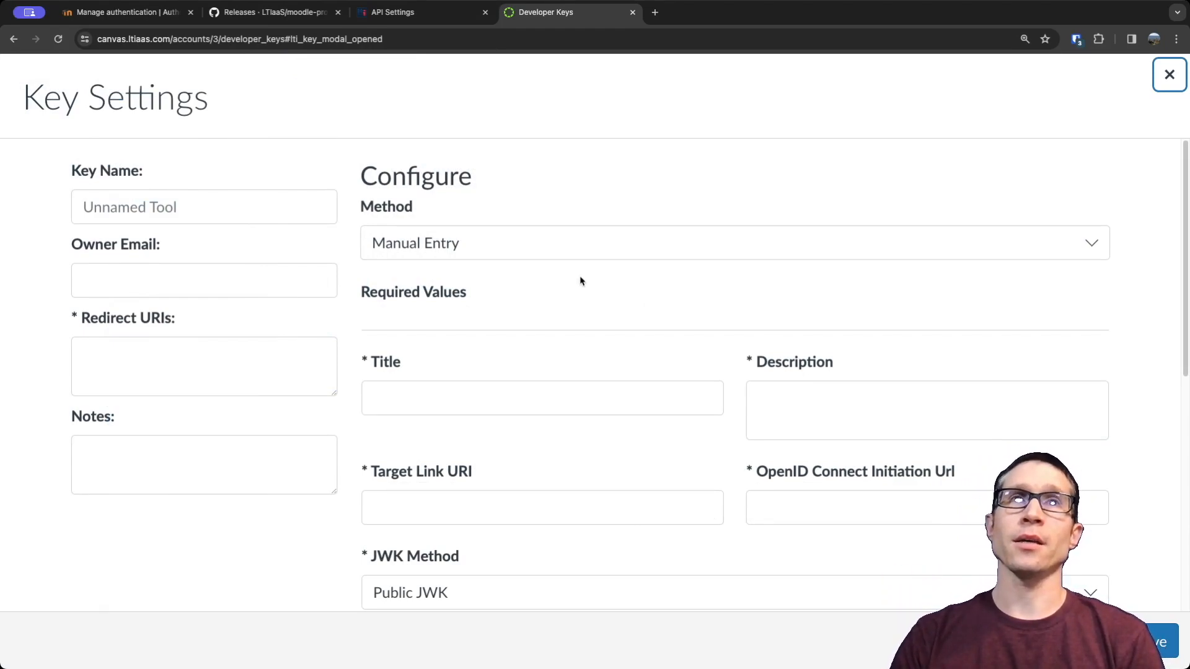
click(502, 248)
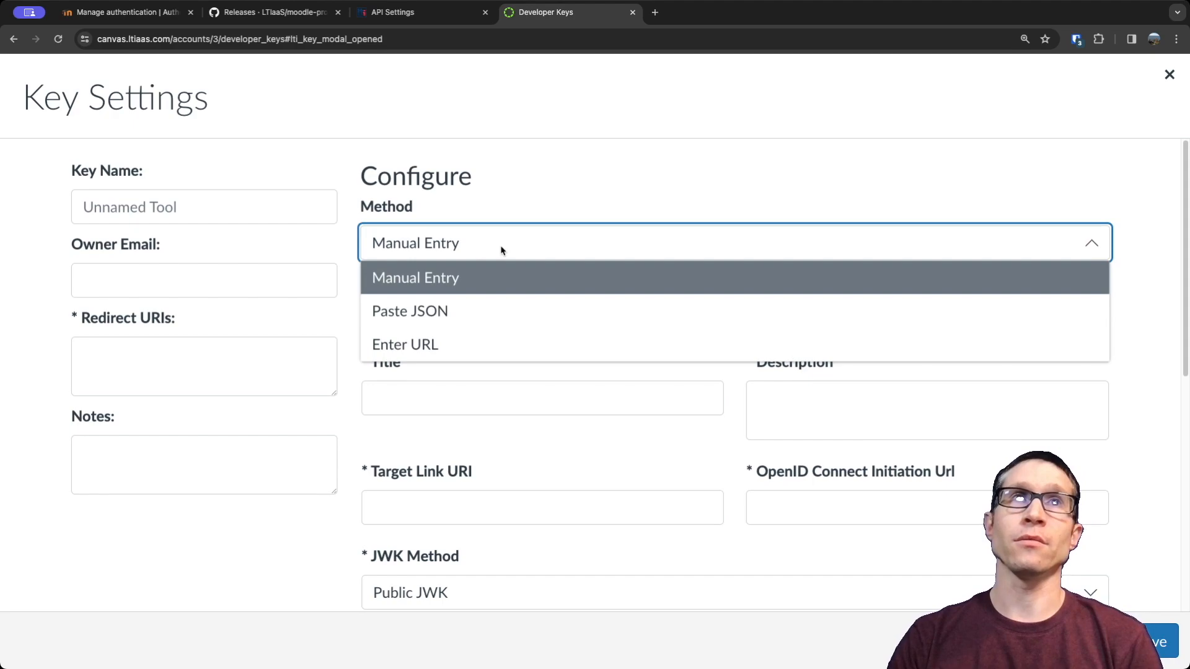
click(409, 315)
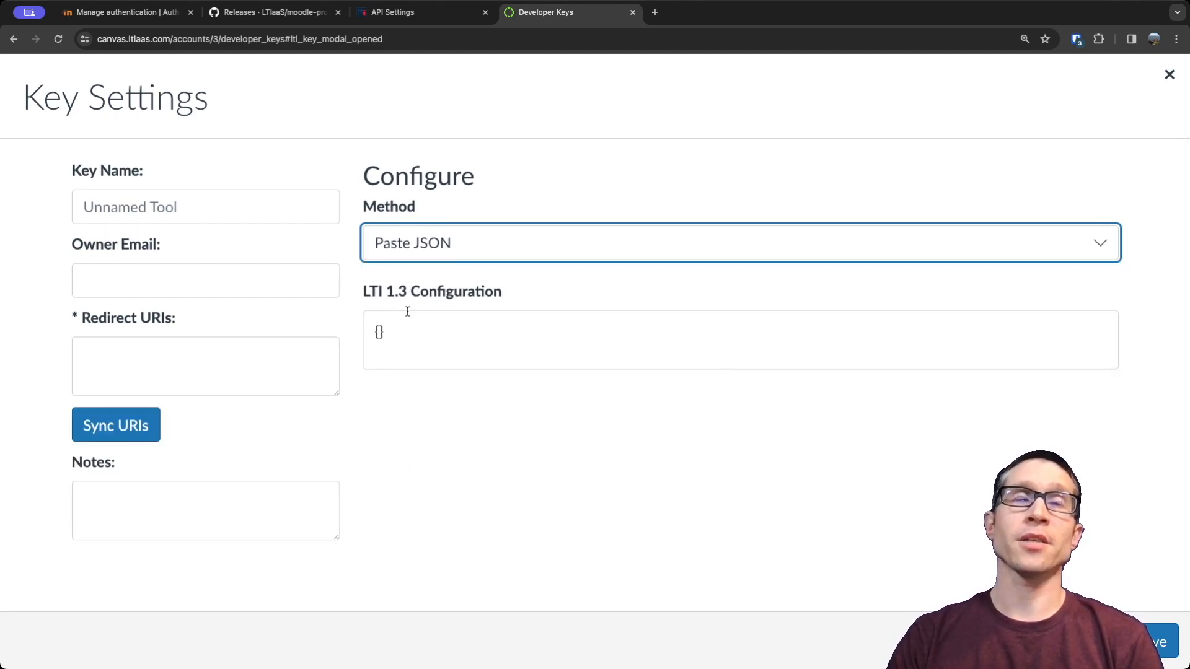
click(425, 248)
click(413, 342)
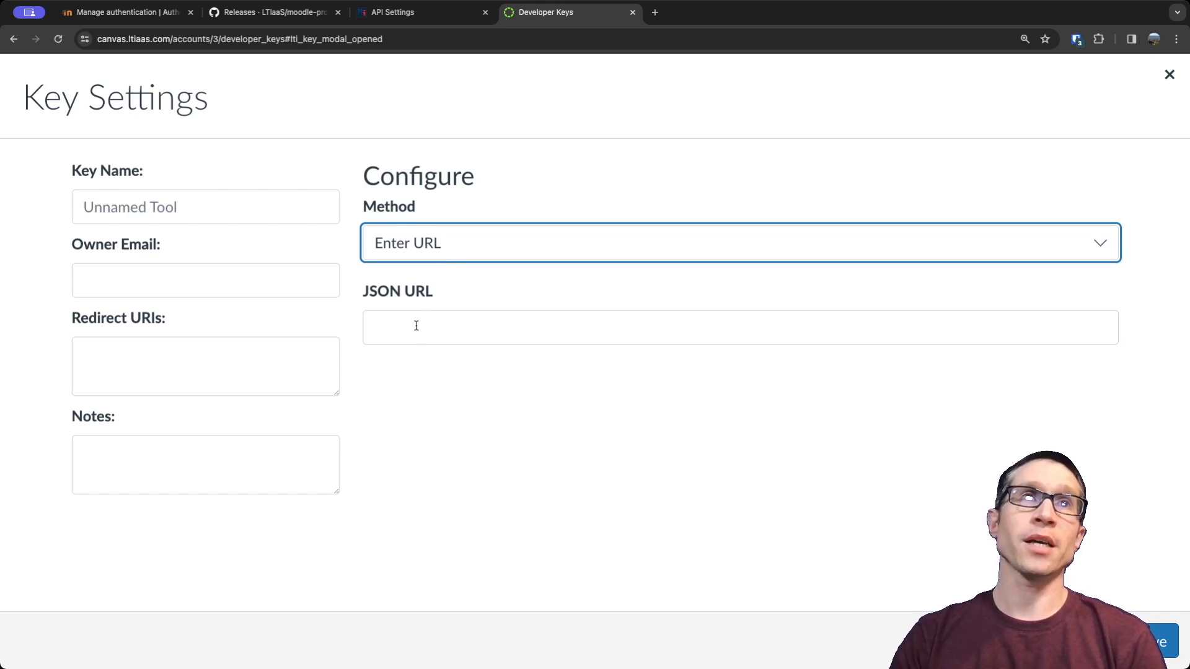
click(417, 326)
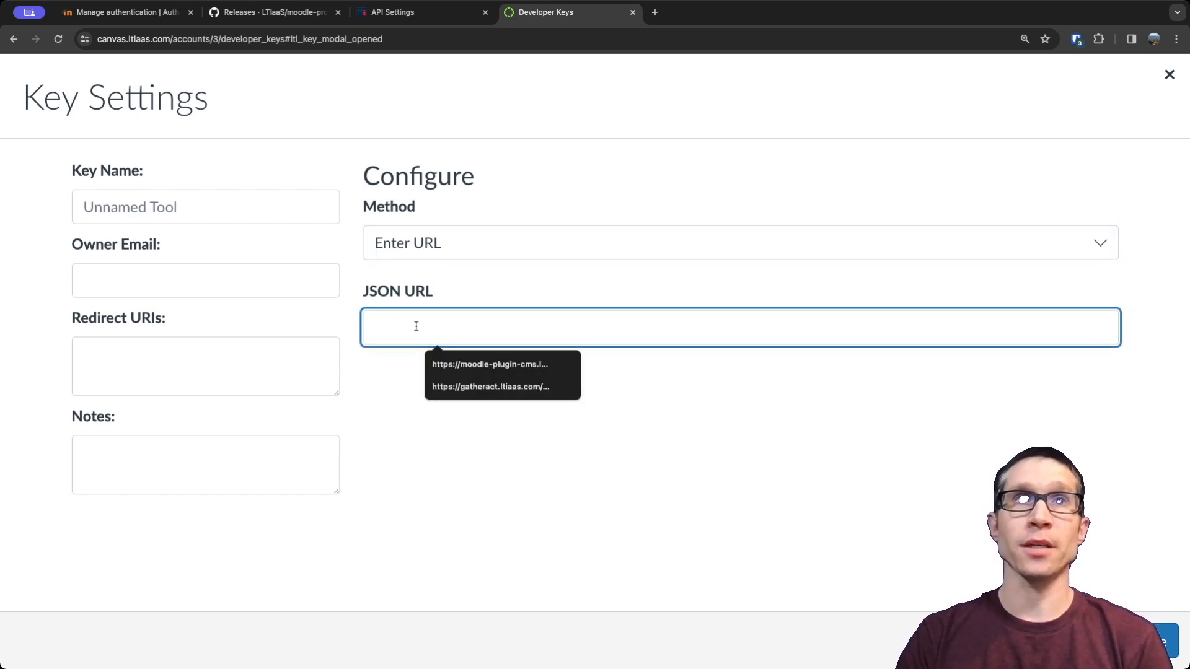
click(489, 365)
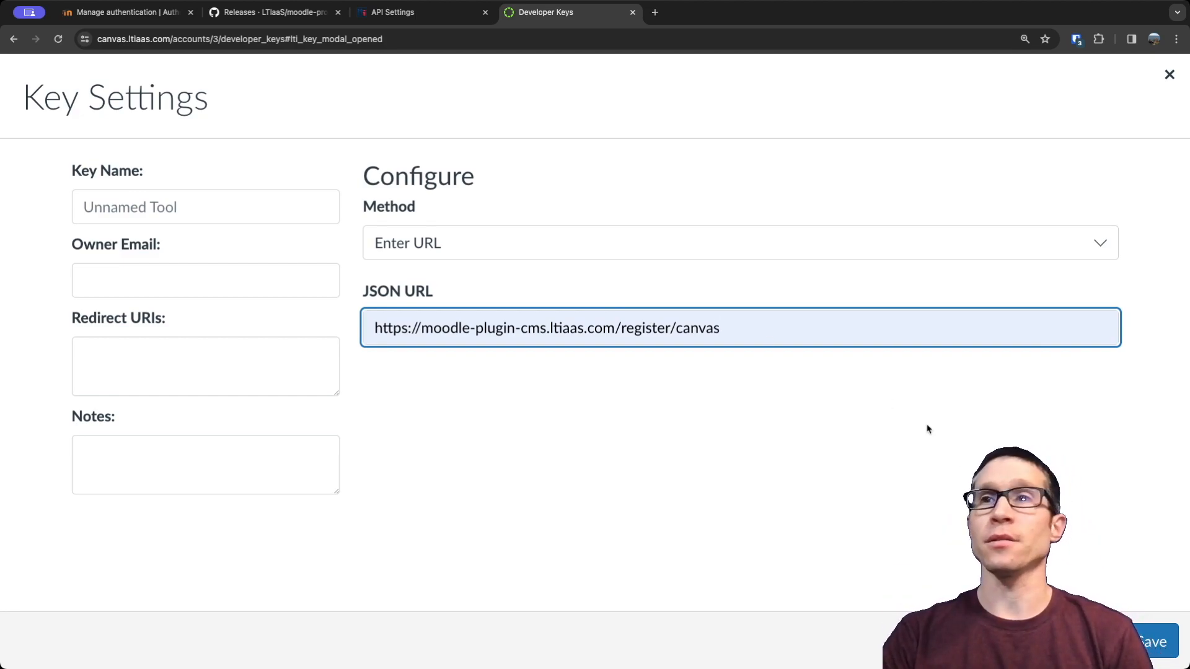
click(1158, 642)
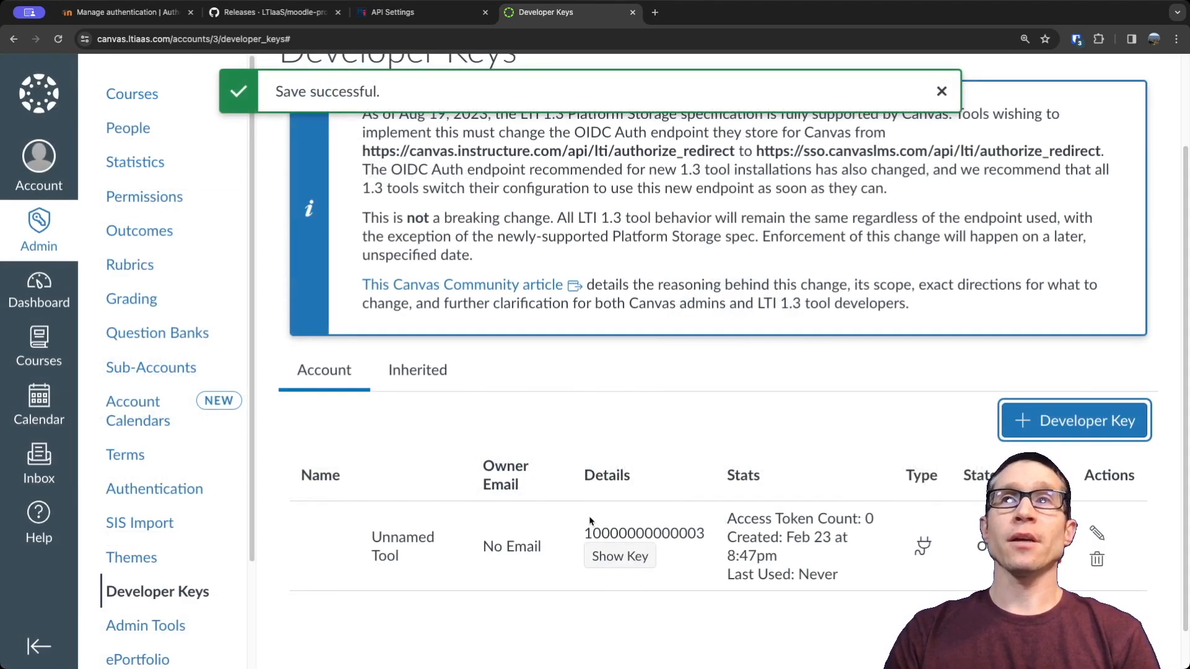
Reopen the unnamed developer key for editing with the Manual Entry method and set its Key Name to My Moodle CMS.
click(1097, 533)
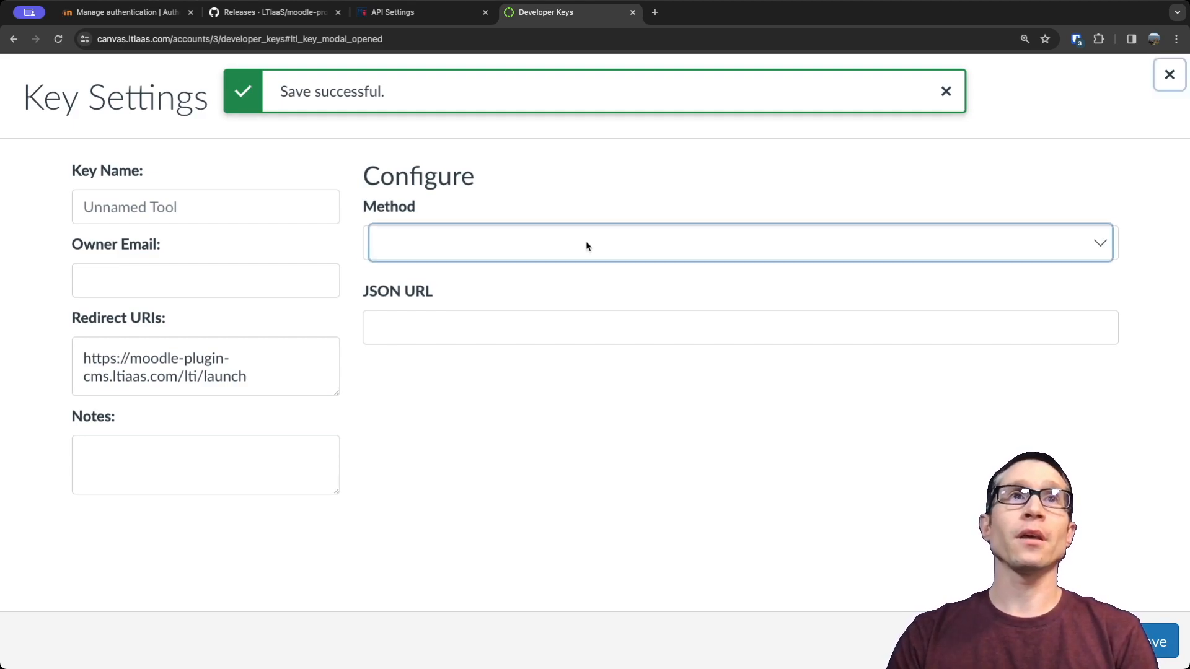
click(587, 246)
click(433, 283)
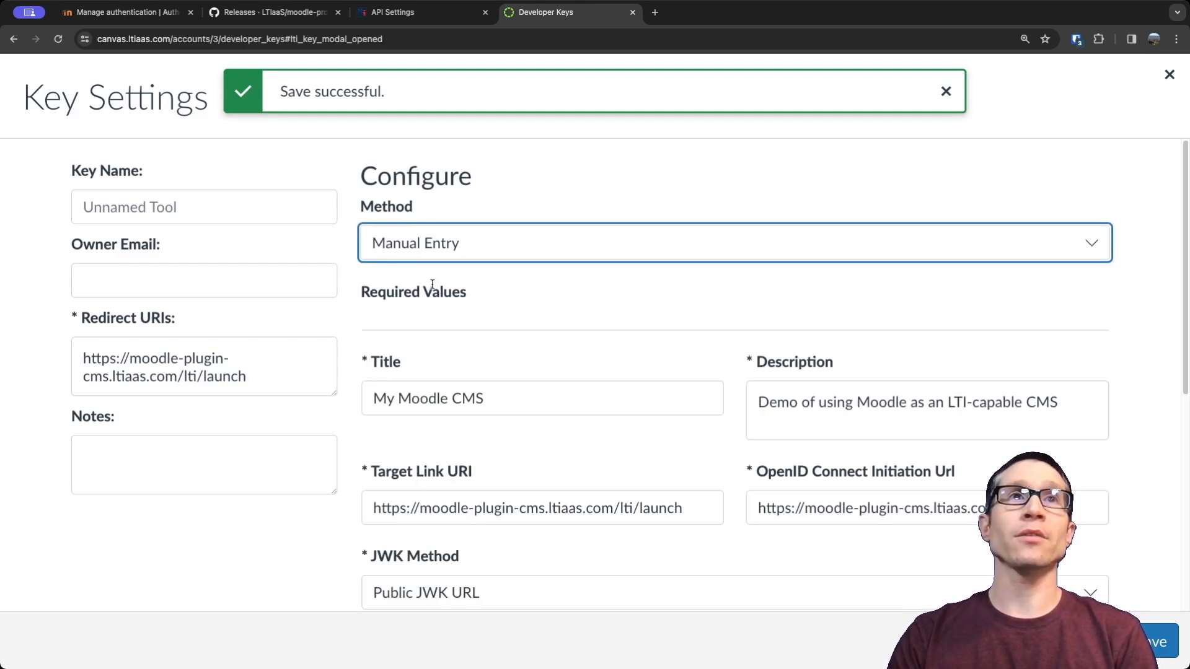
drag(487, 396, 337, 391)
key(super+c)
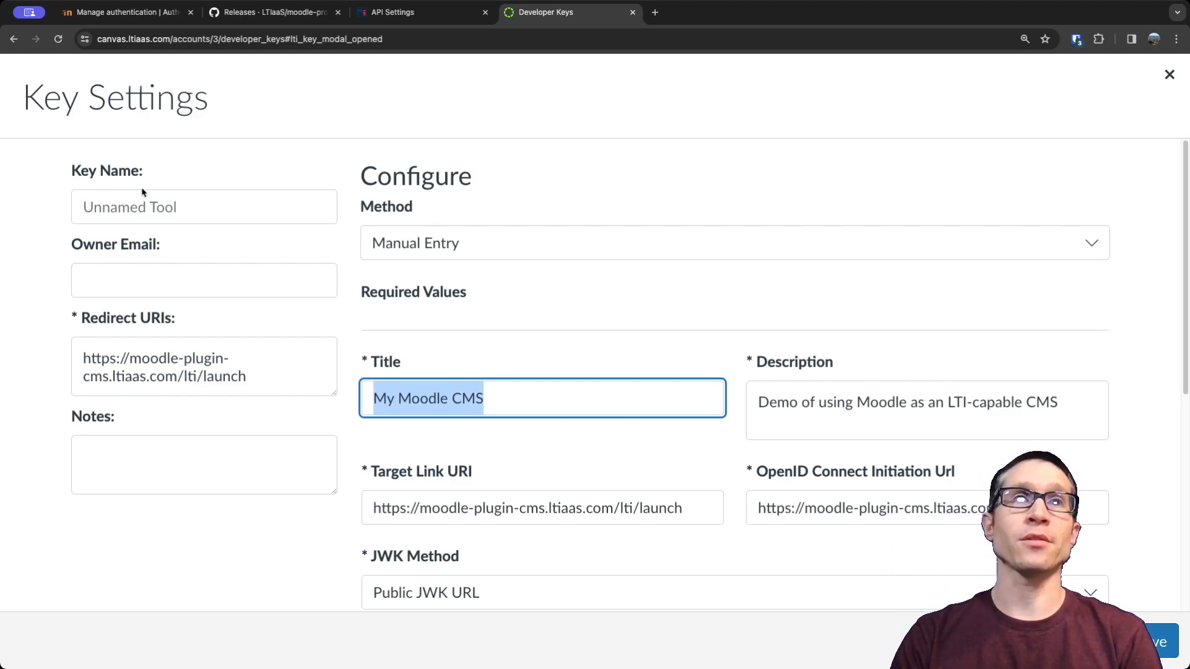
click(154, 203)
key(super+v)
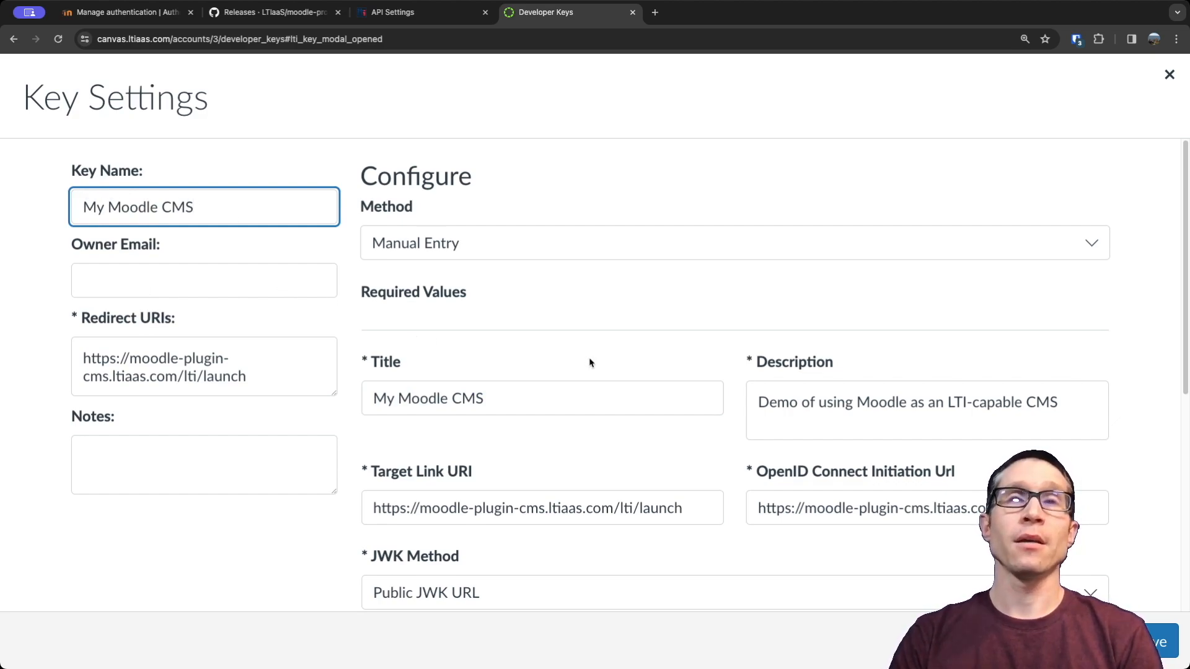
Examine the key's Target Link URI, OpenID Connect Initiation Url, Public JWK URL, placements and LTI Advantage Services permissions.
drag(421, 508, 610, 506)
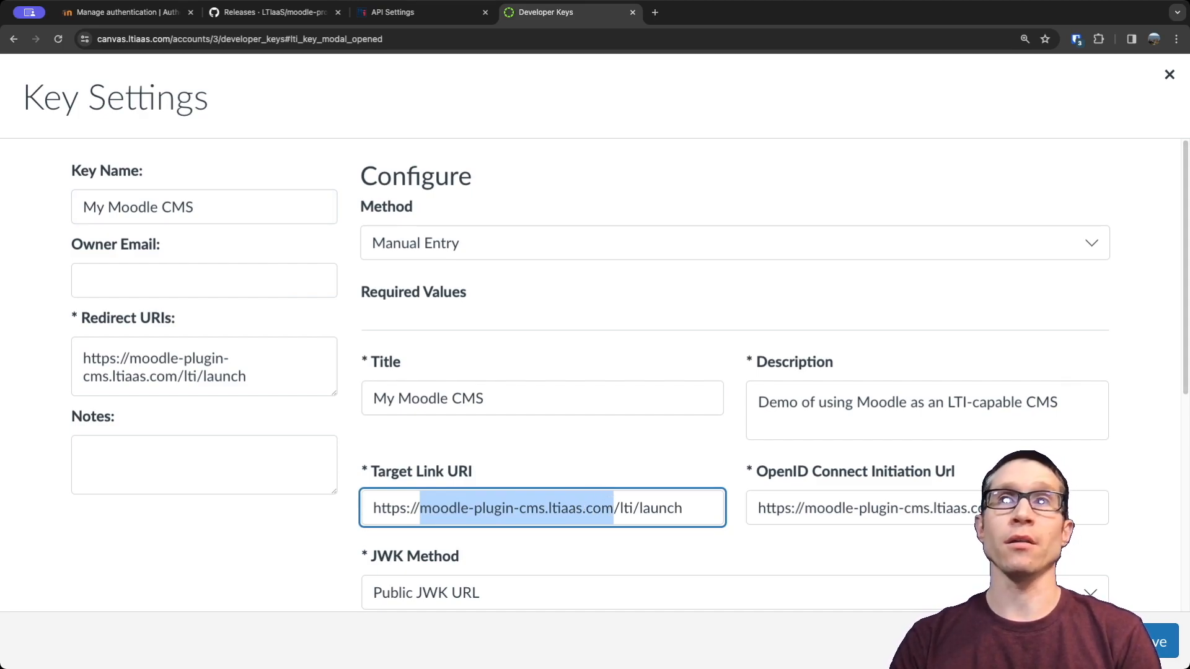
click(1023, 508)
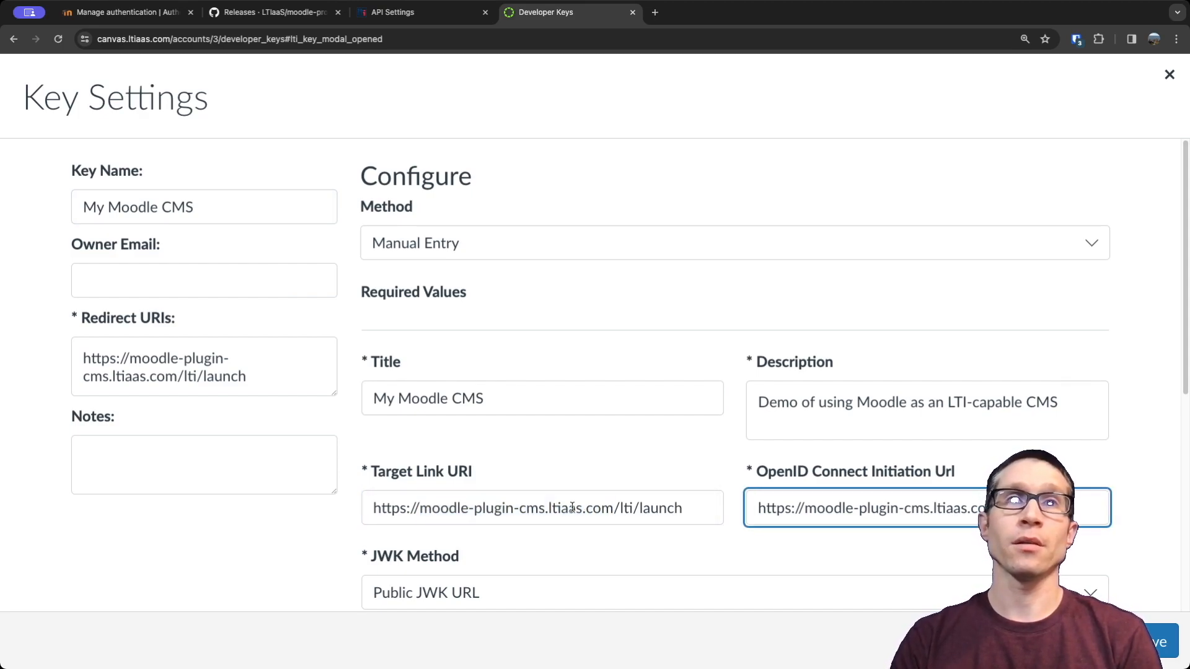
scroll(571, 506, down, 3)
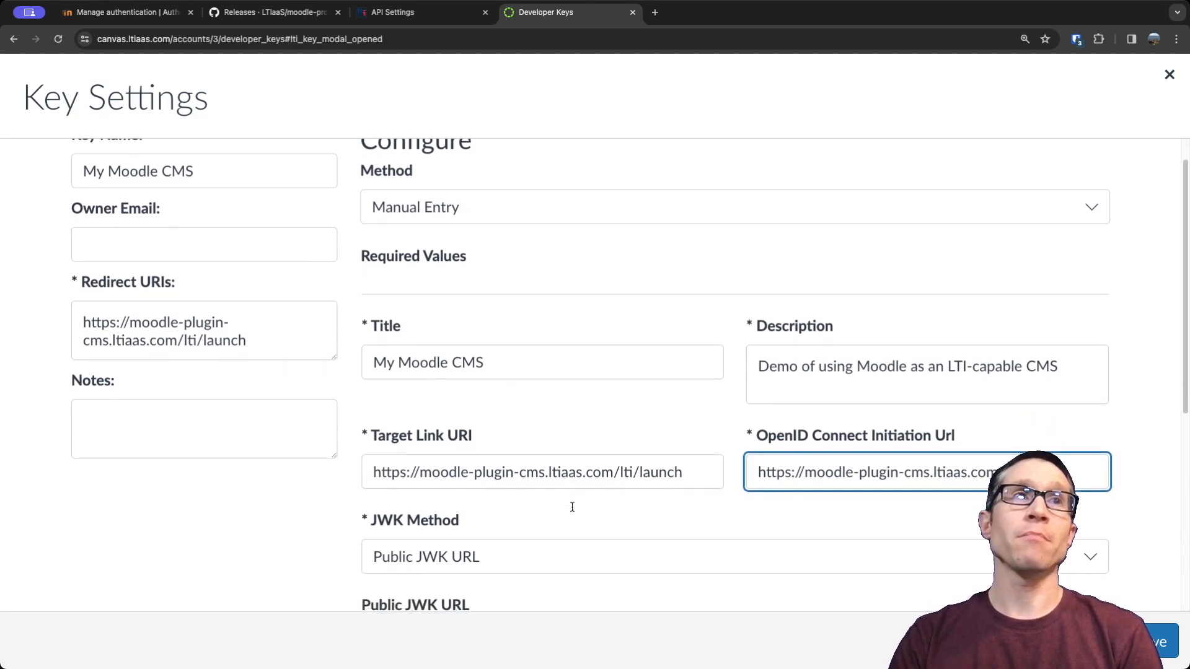
scroll(571, 506, down, 5)
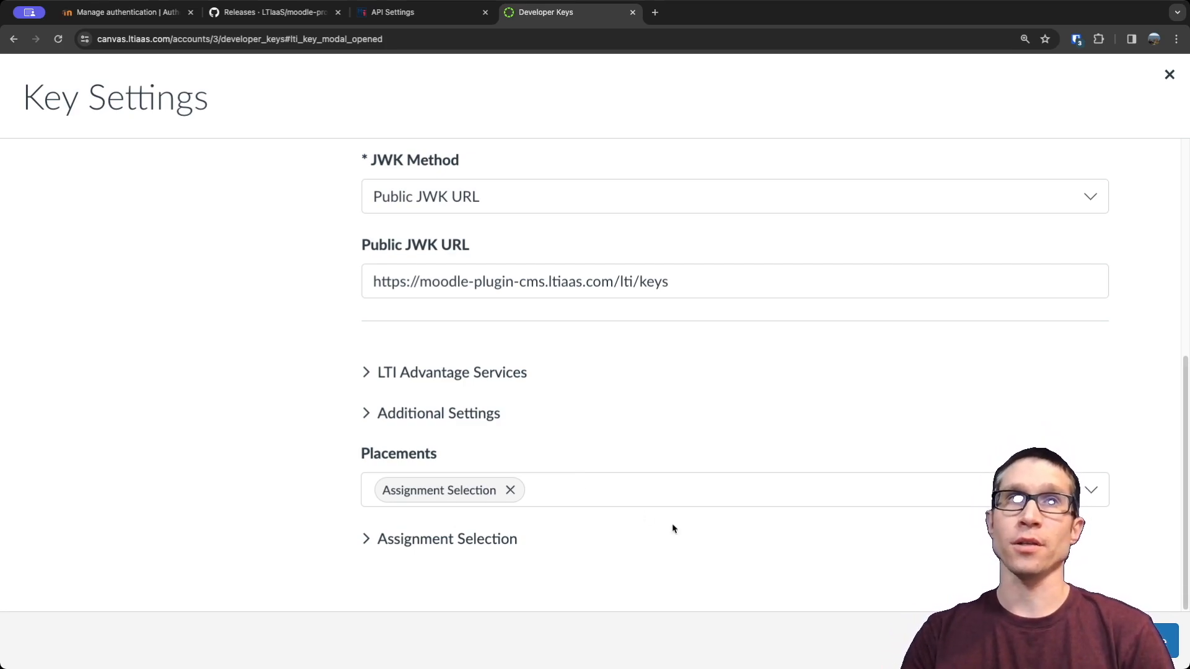
click(367, 374)
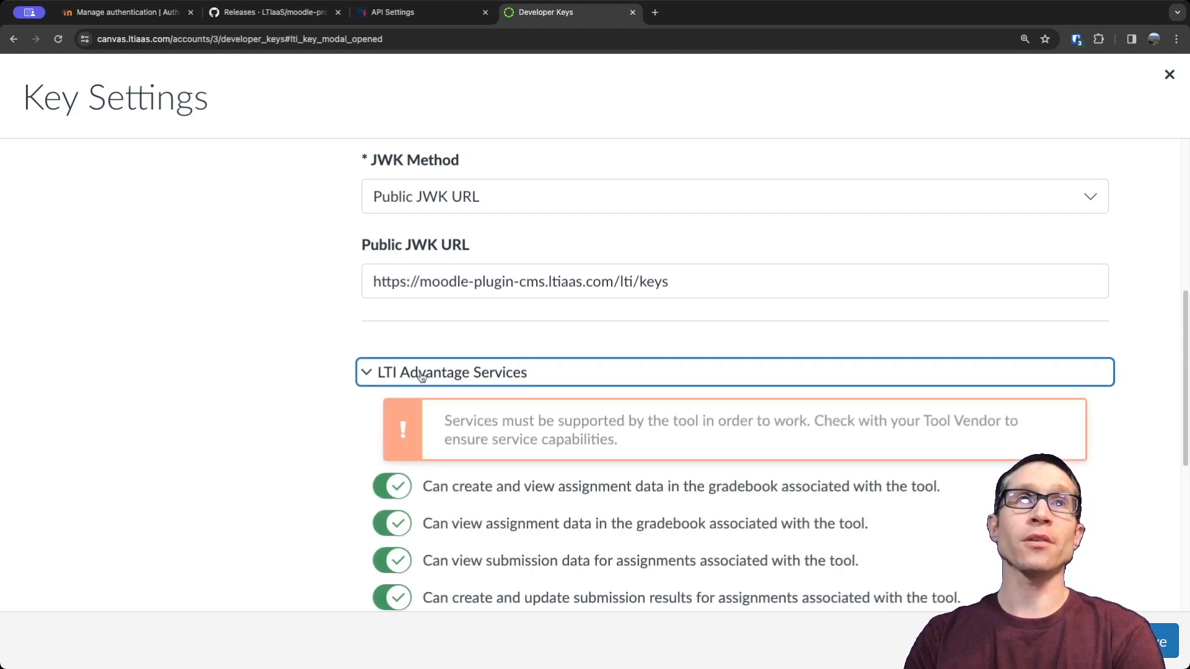
scroll(606, 409, down, 3)
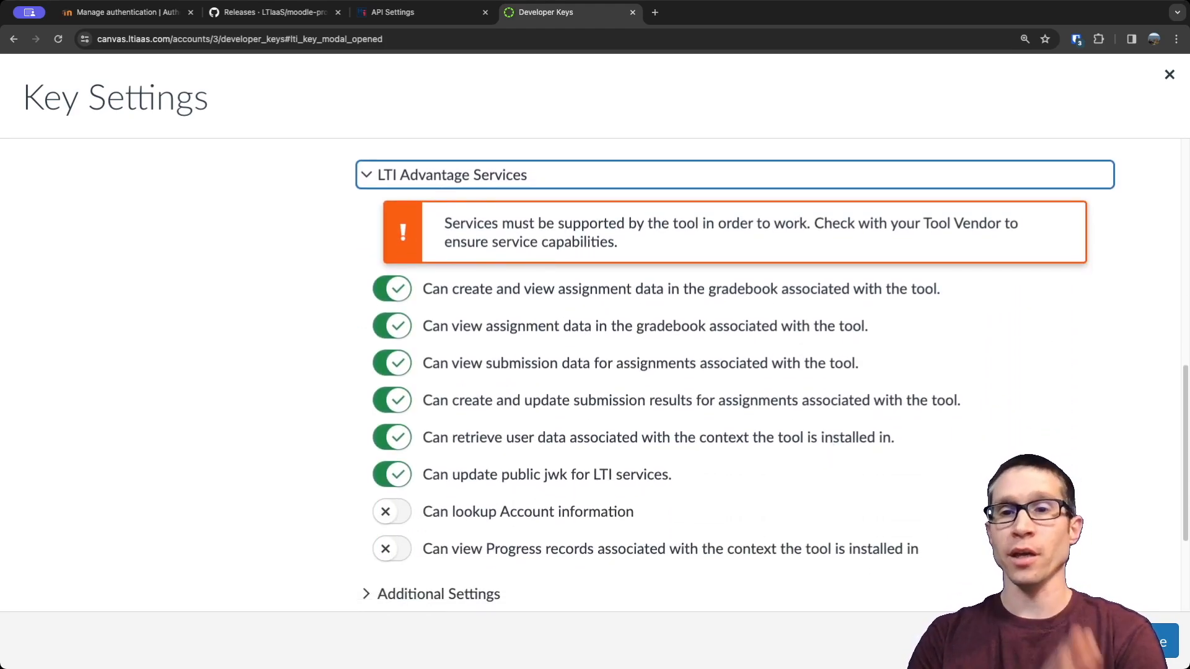
scroll(1082, 505, down, 1)
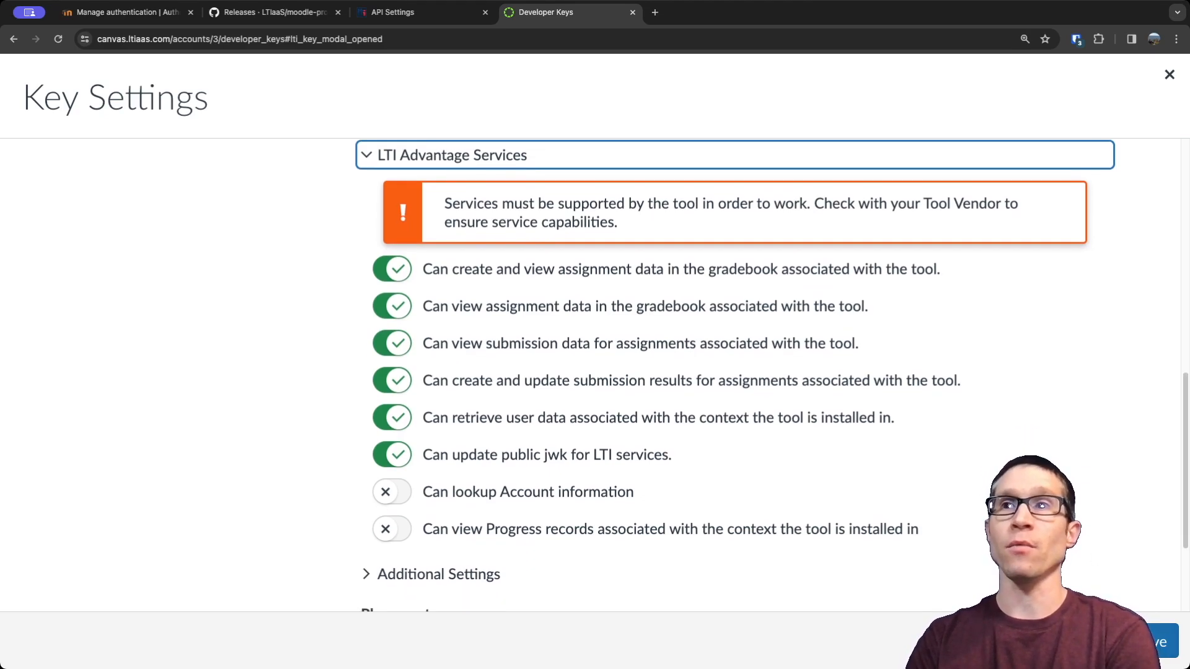
Save the developer key settings and switch the My Moodle CMS key's state to ON.
click(1153, 641)
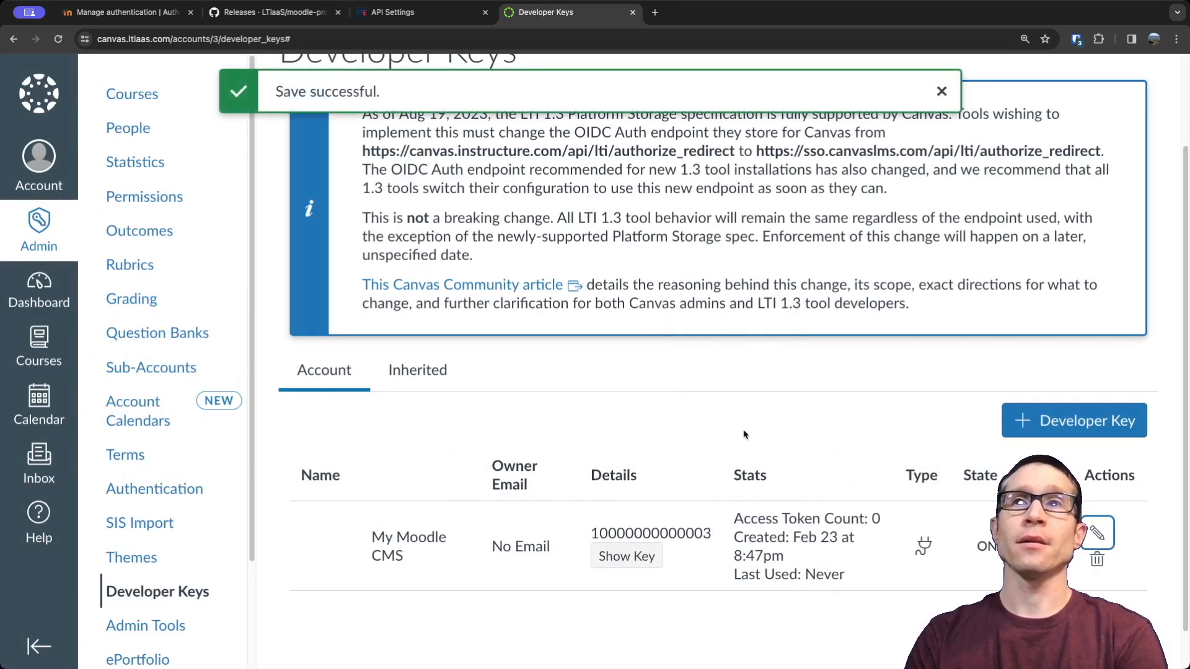
click(986, 549)
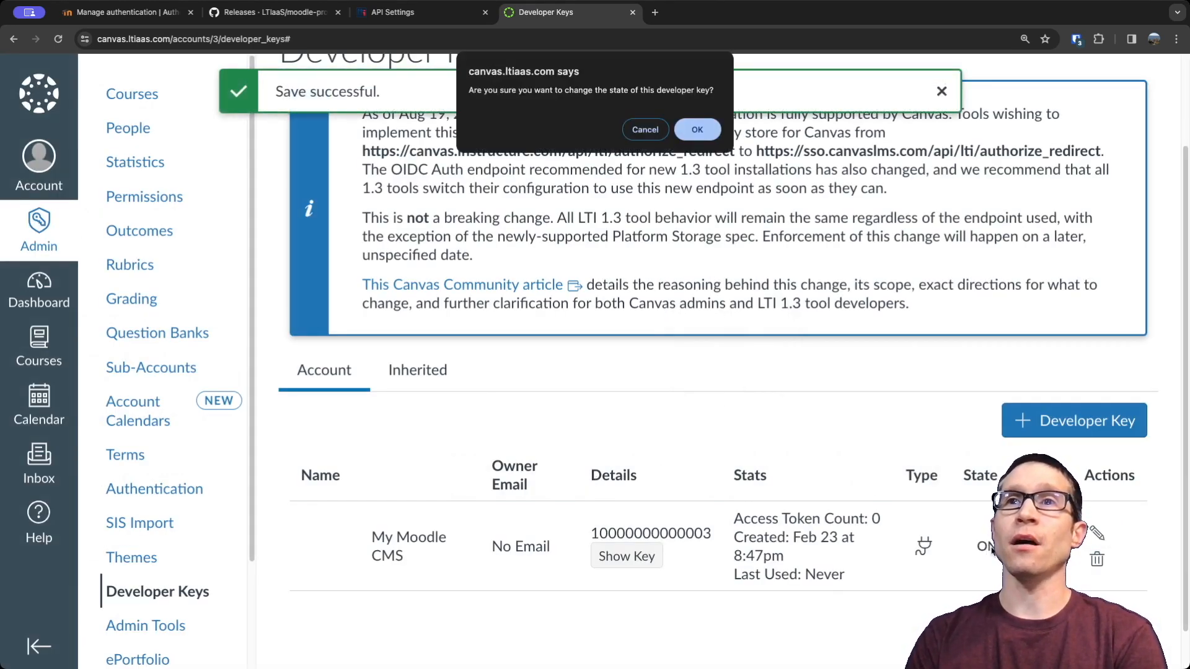
click(697, 130)
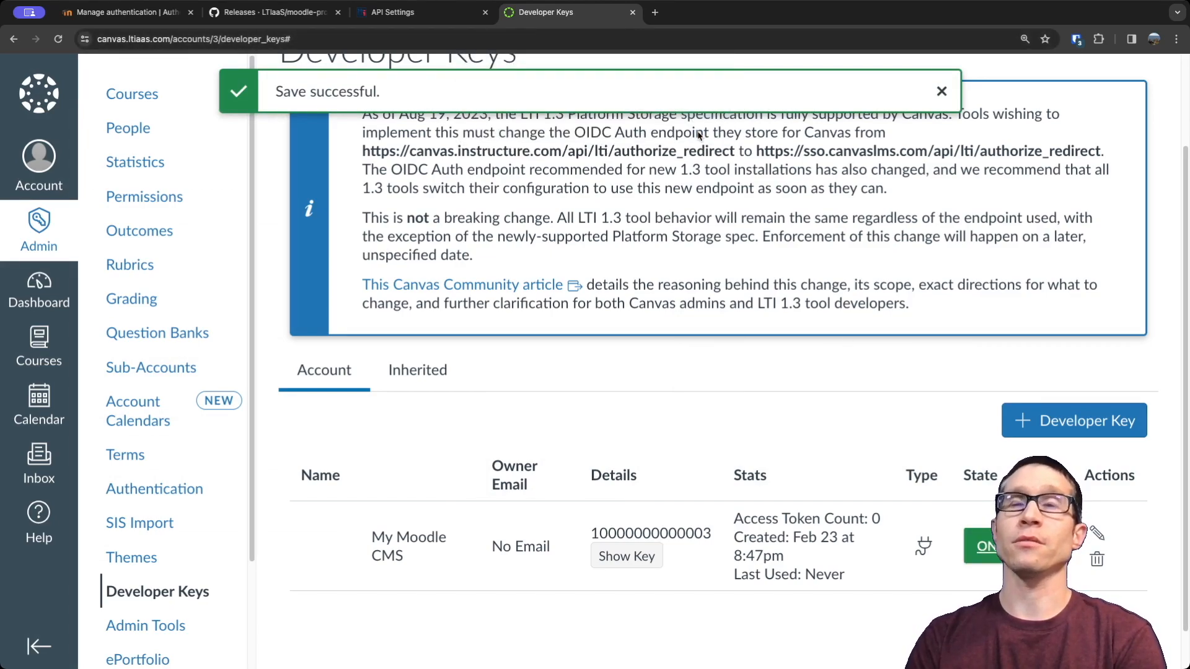
Copy the My Moodle CMS key's client ID and open the existing Canvas registration for editing in the LTIAAS portal.
drag(590, 529, 711, 531)
key(ctrl+c)
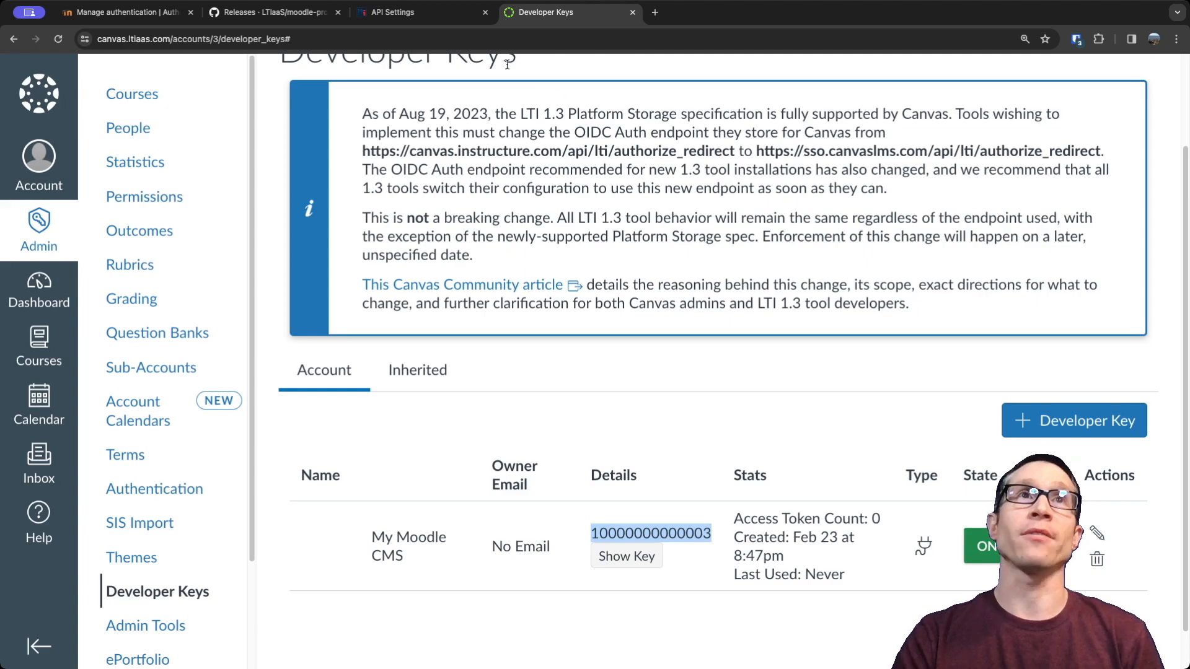
click(418, 12)
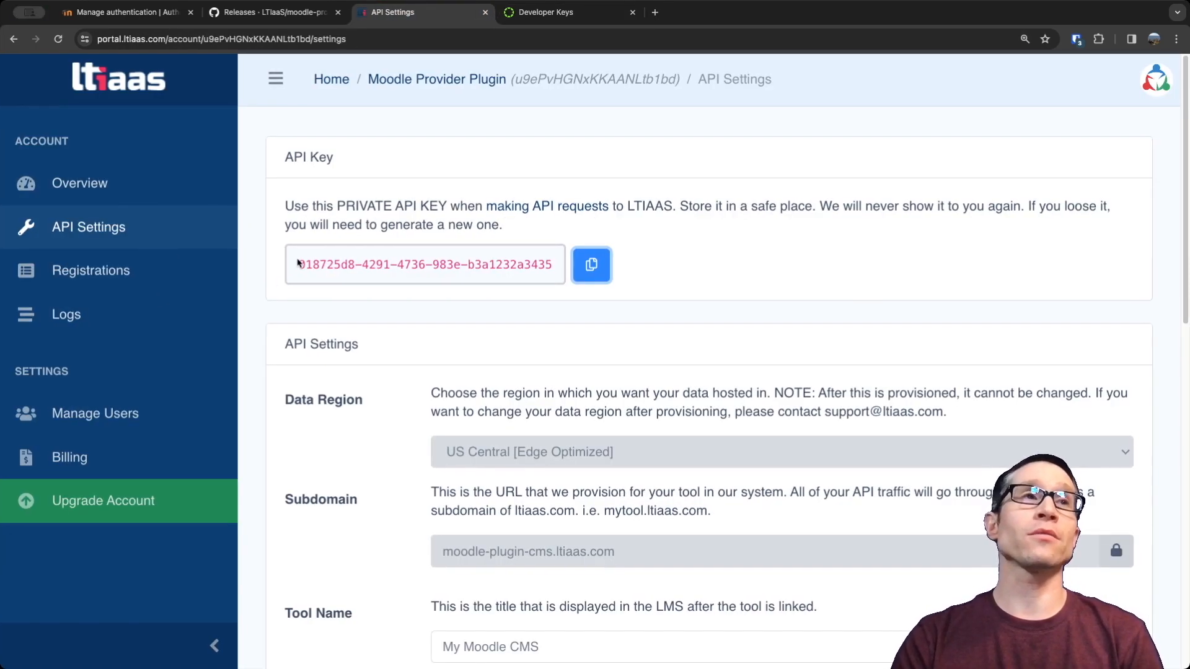
click(105, 280)
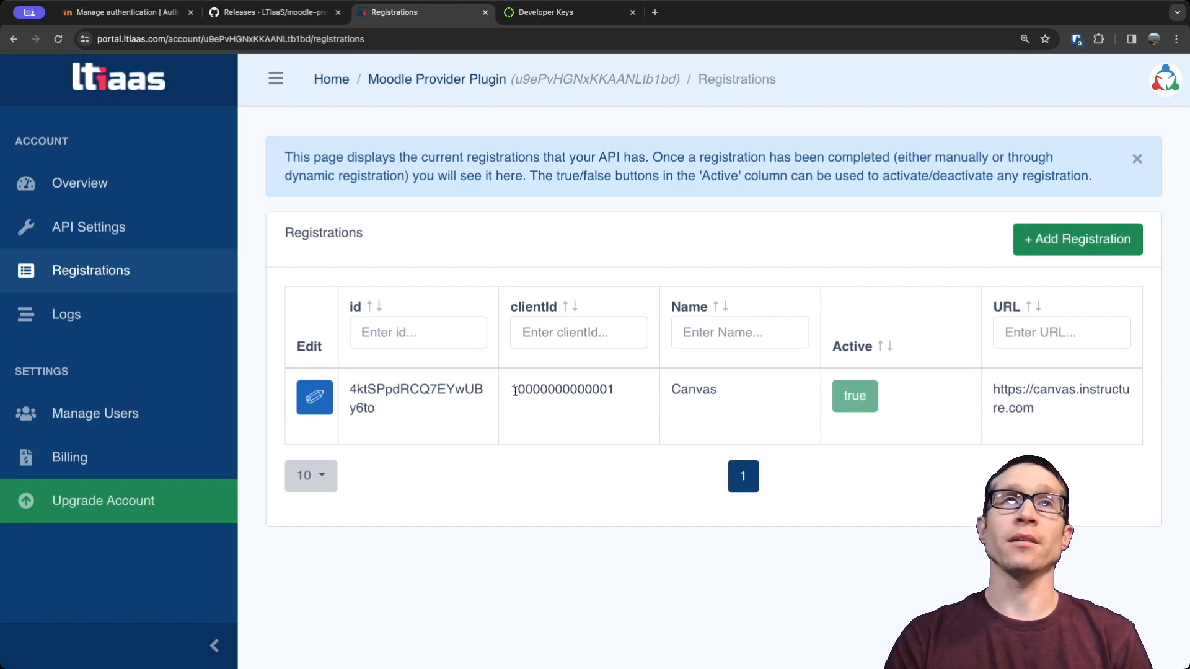
click(310, 401)
scroll(561, 425, down, 2)
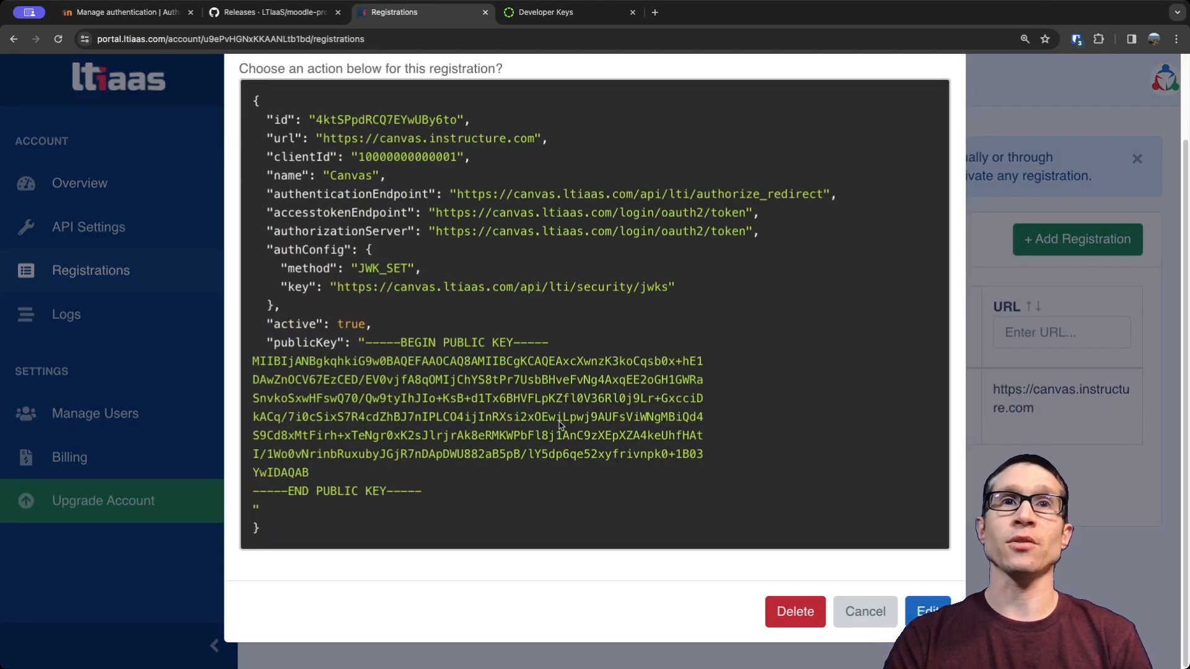
click(925, 611)
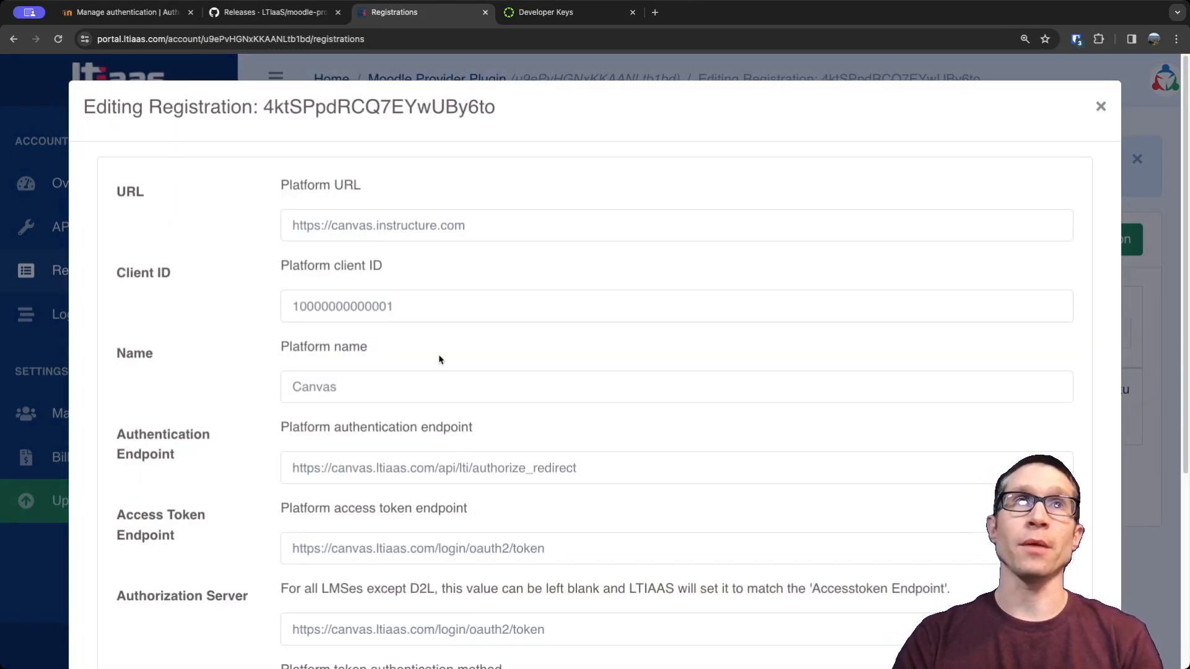
Replace the Canvas registration's Client ID with the copied developer key client ID, submit the edit and close the registration.
double_click(394, 305)
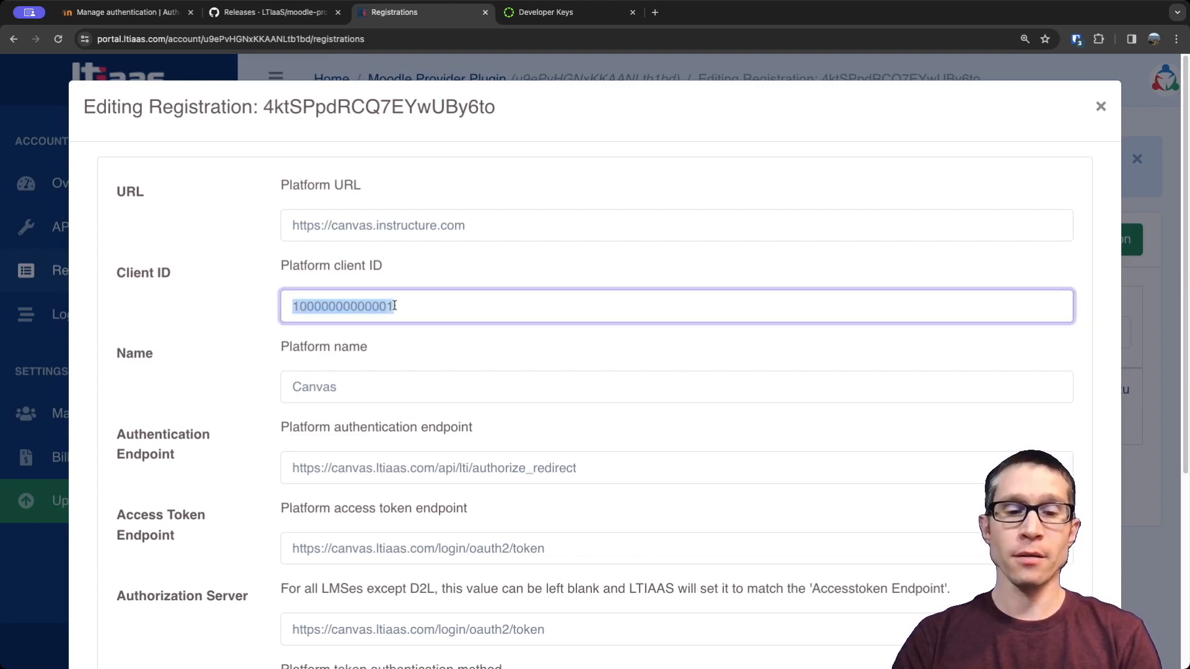
key(ctrl+v)
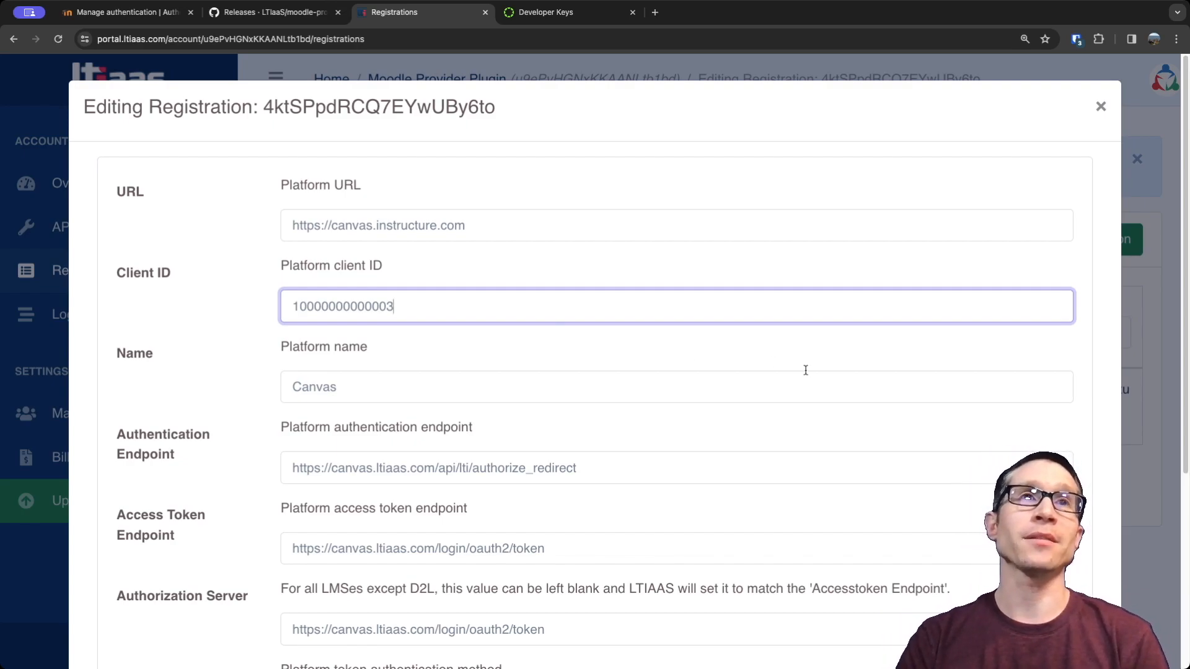
scroll(687, 398, down, 1)
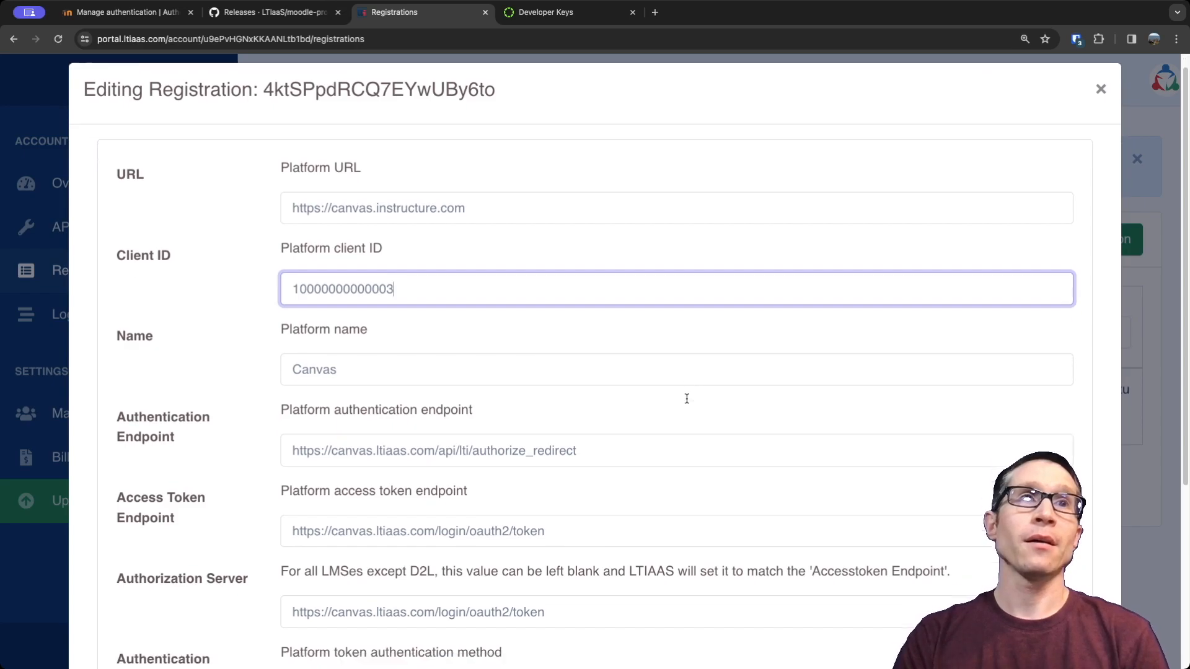
scroll(687, 398, down, 3)
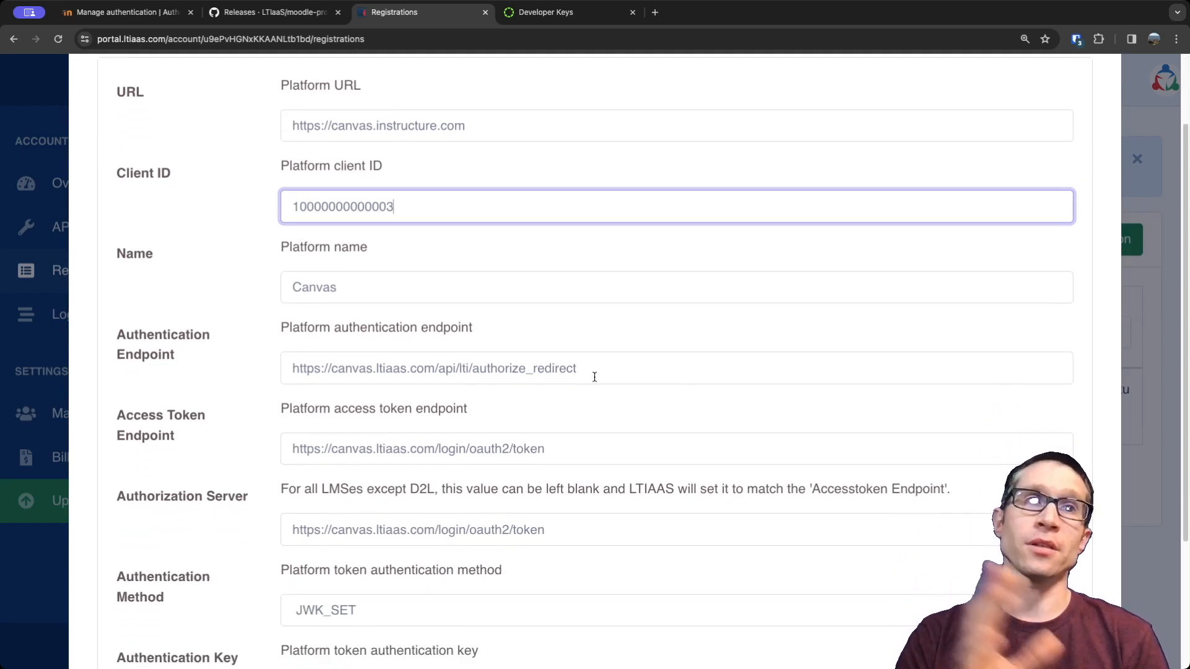
scroll(688, 409, down, 6)
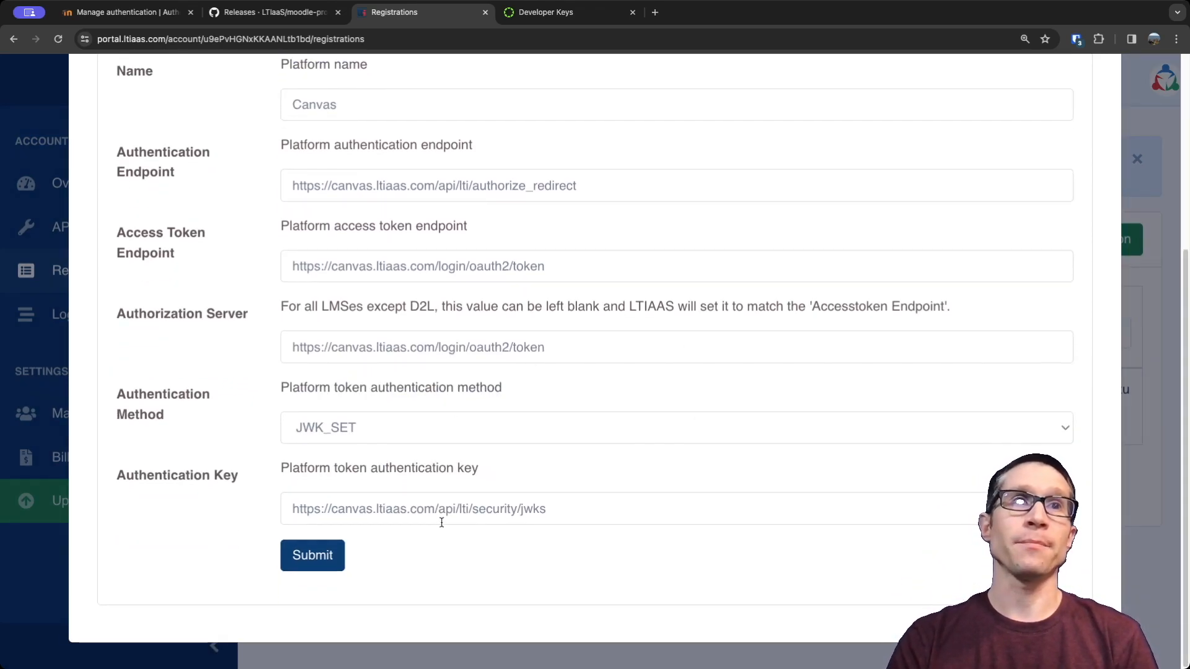
click(315, 558)
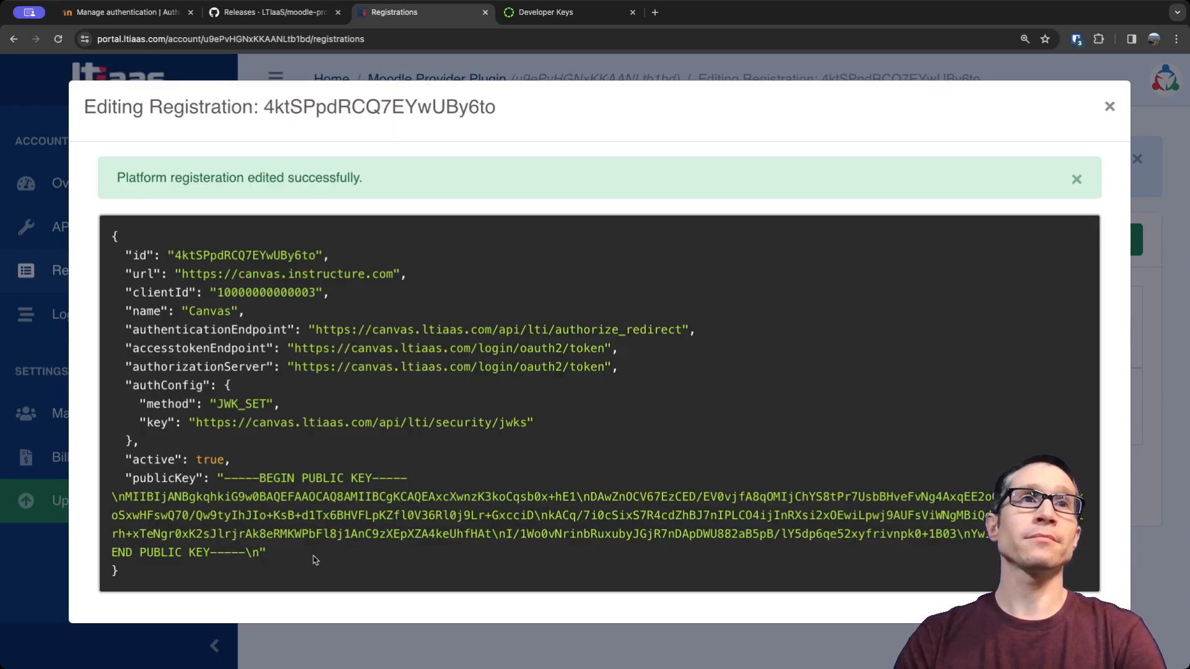
click(1109, 108)
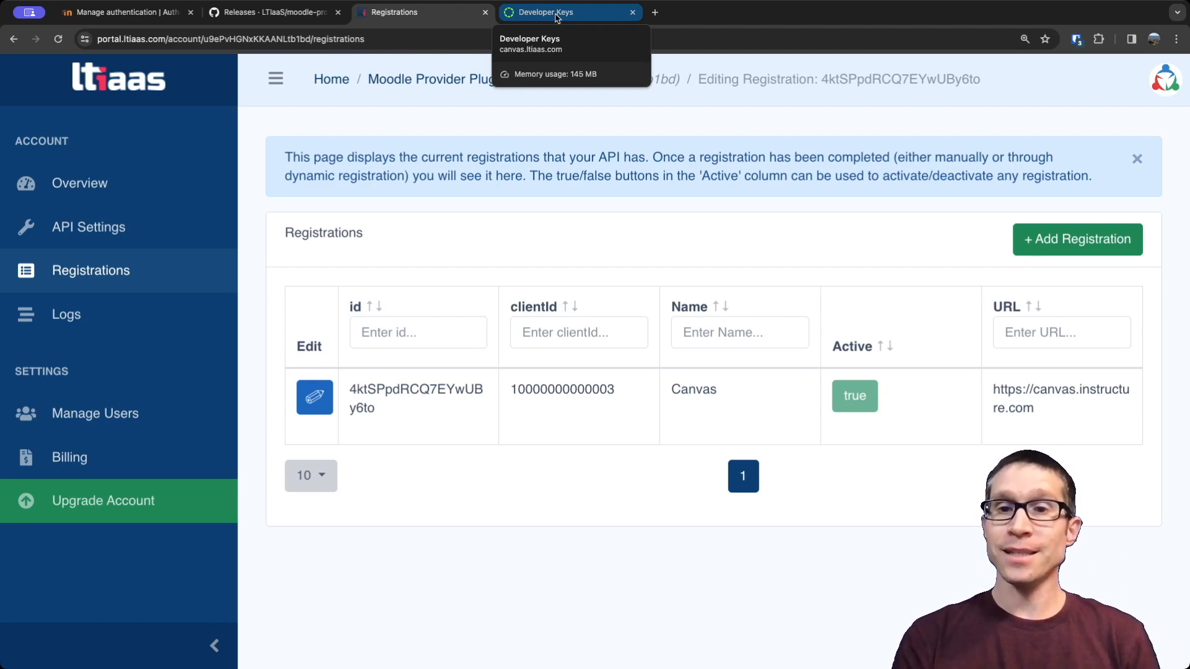
Switch to Moodle and open the Intro To Algebra course's page of tools published as LTI Advantage with LTIAAS.
click(124, 14)
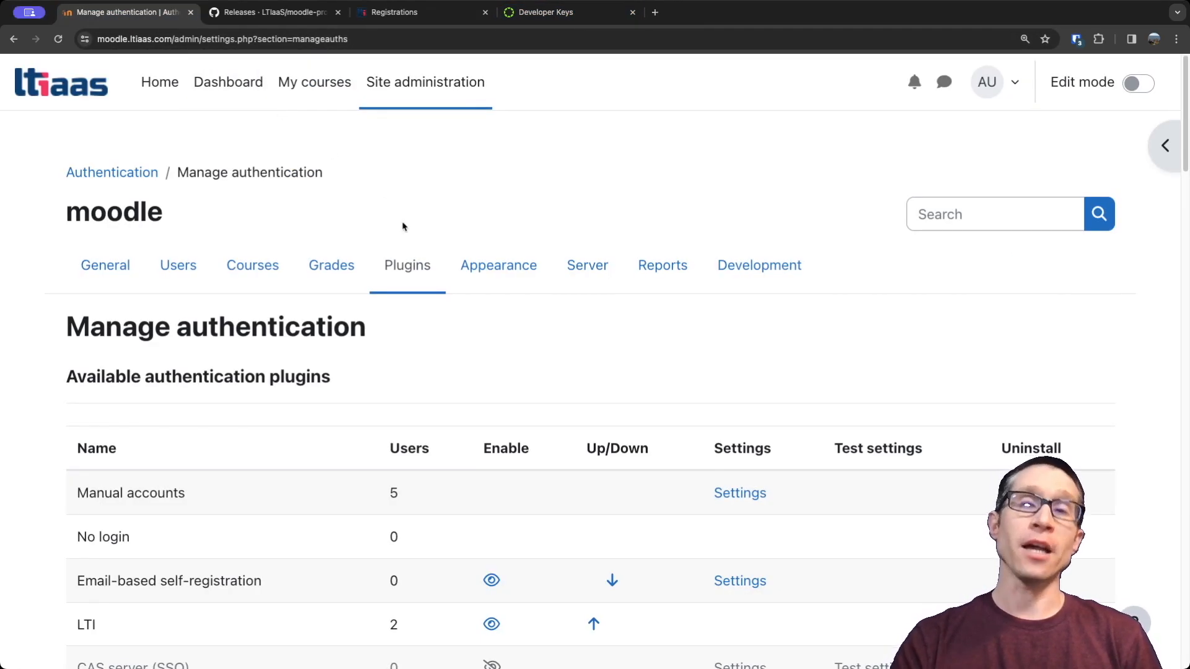
click(307, 85)
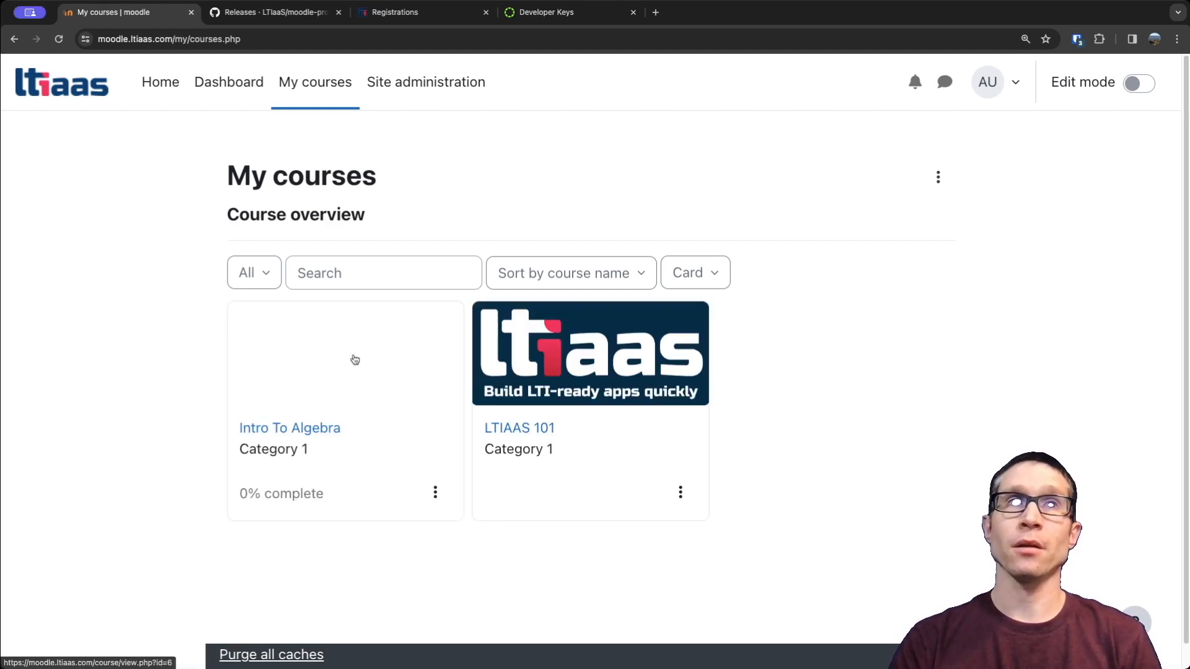
click(279, 432)
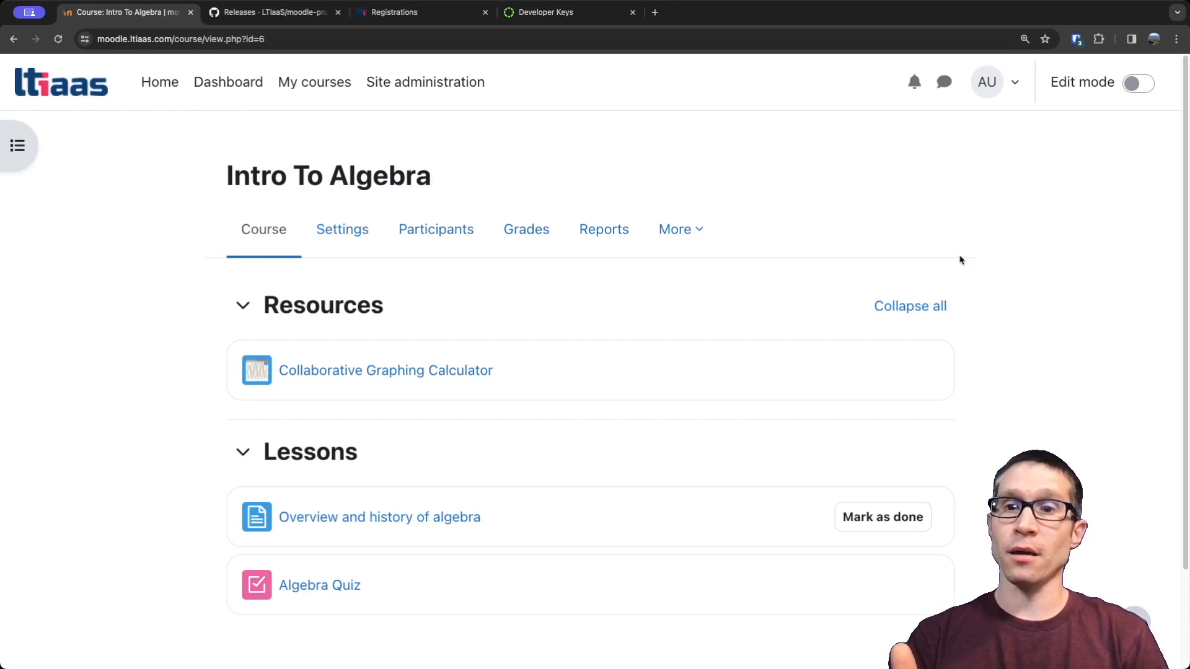
click(668, 227)
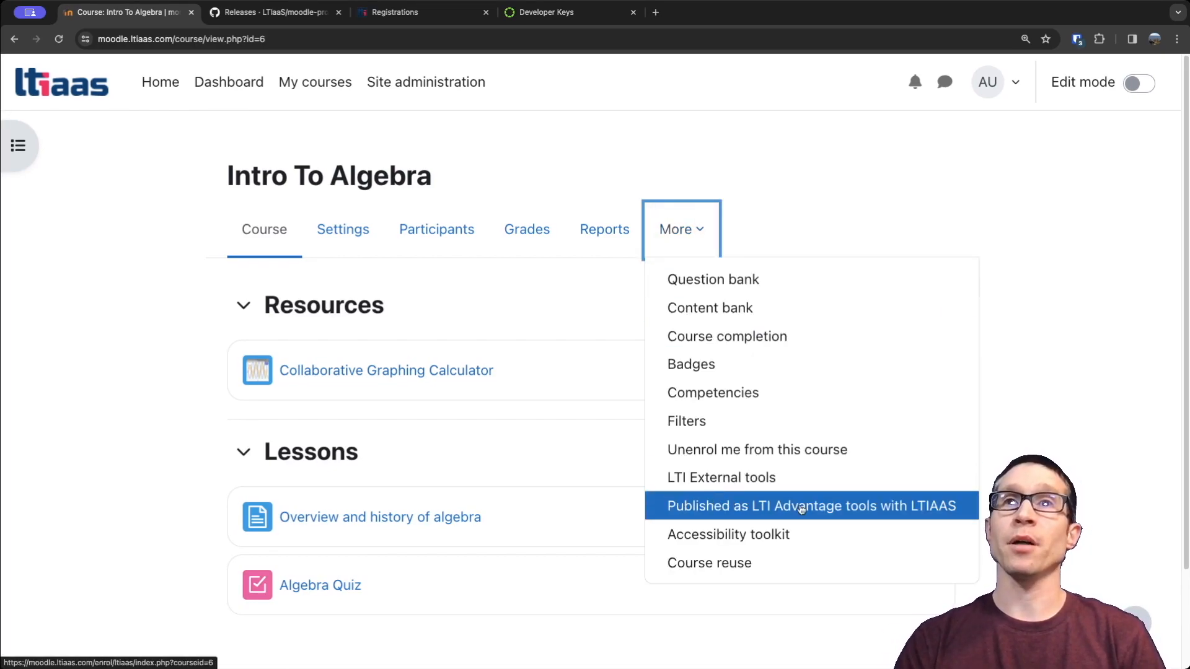
click(881, 509)
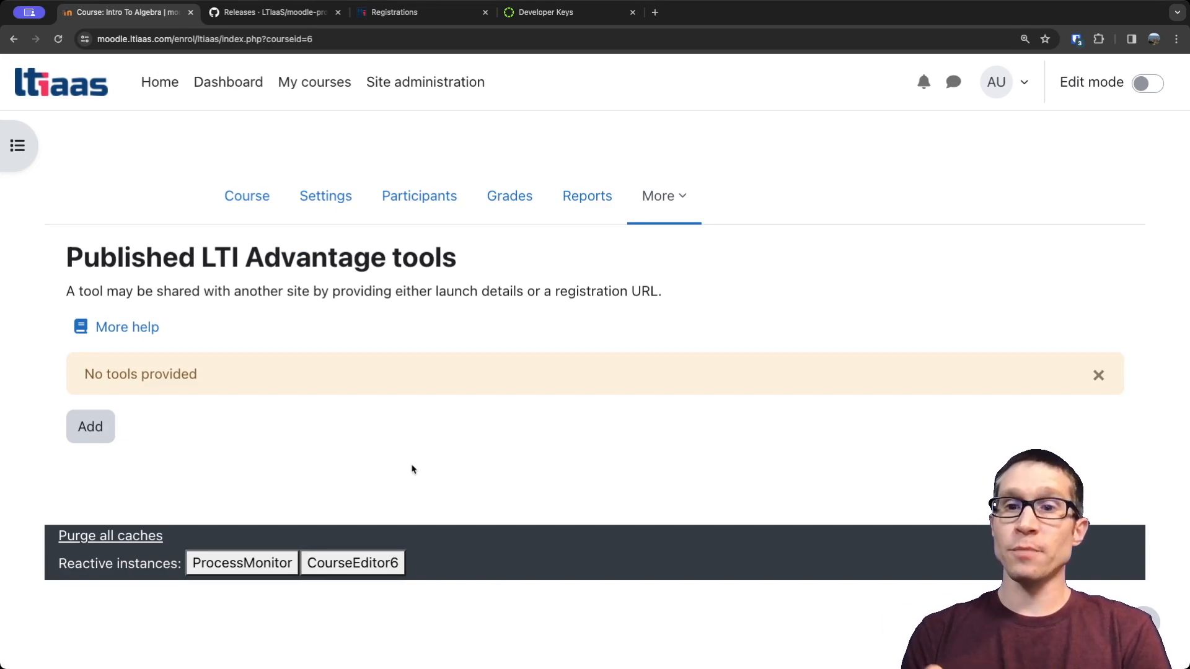
Publish the whole Intro To Algebra course as an LTI Advantage tool with the default roles, email visibility, language and grade synchronisation settings.
click(98, 432)
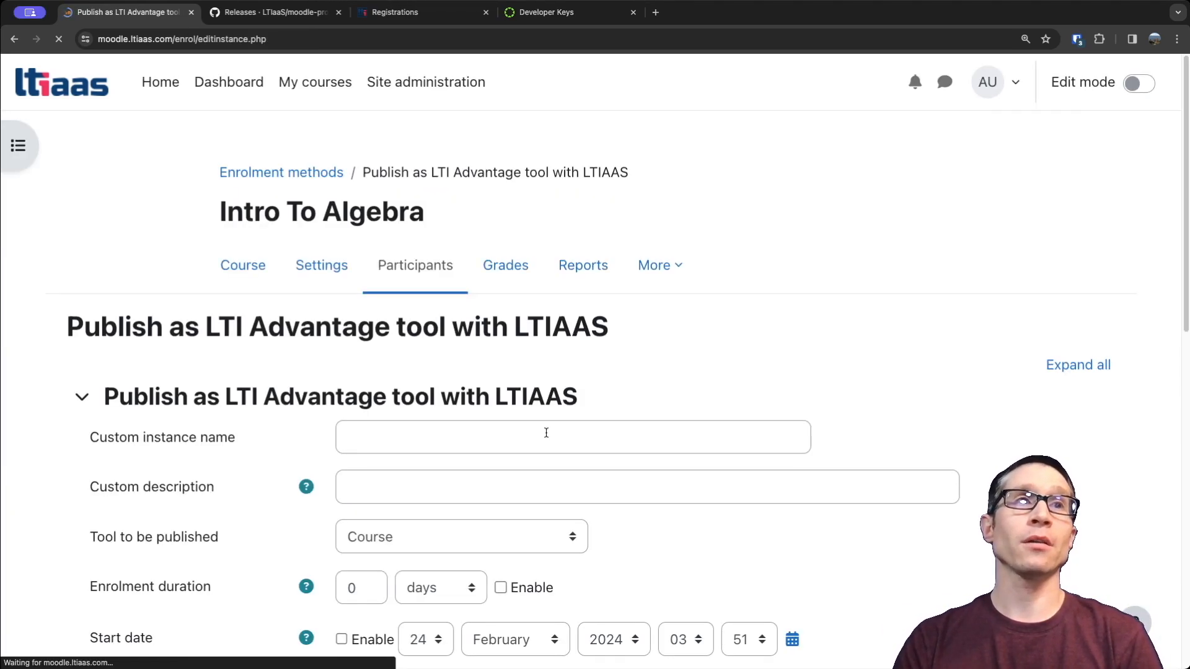
click(370, 410)
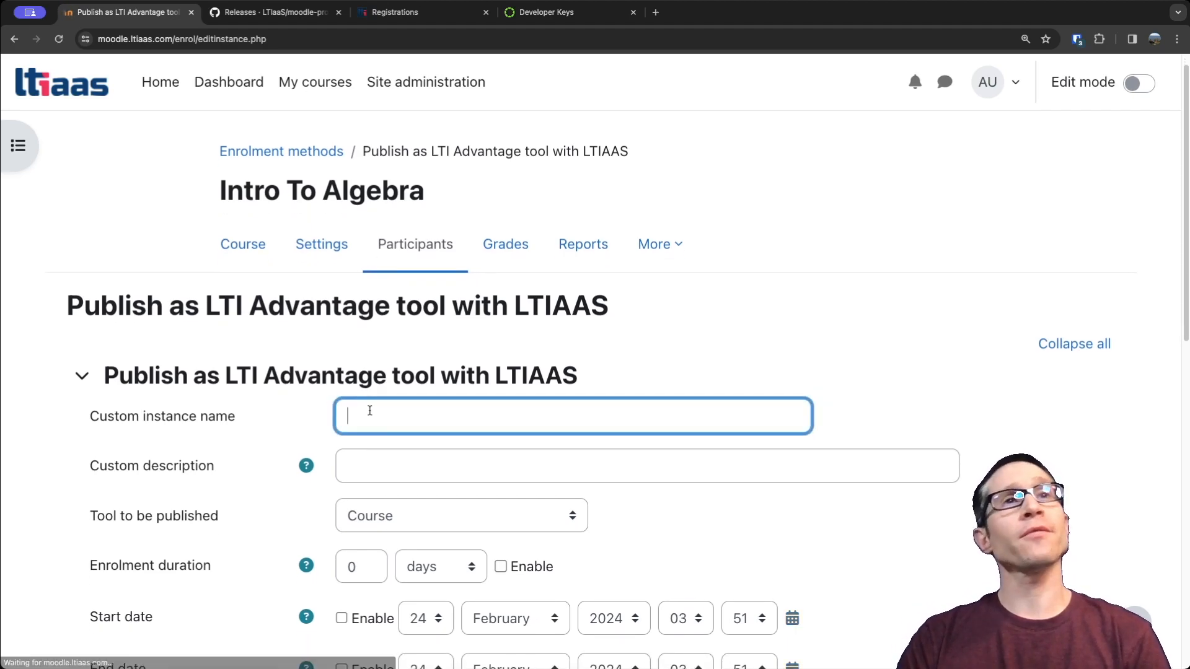
click(401, 465)
scroll(285, 467, down, 1)
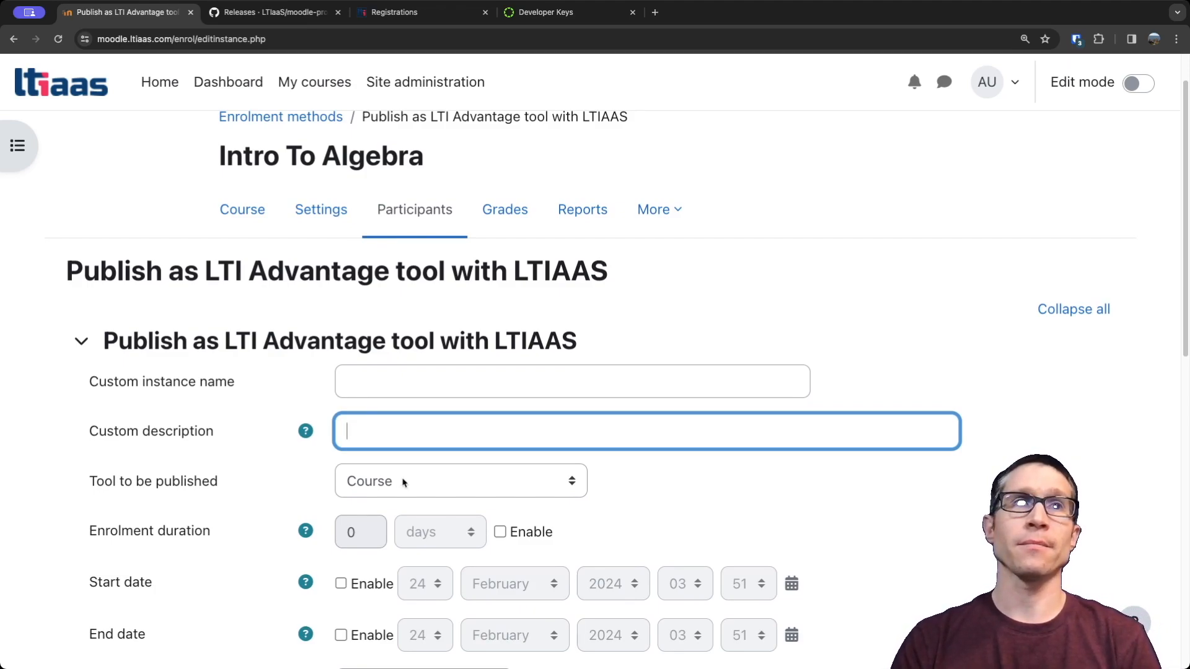
drag(167, 483, 210, 483)
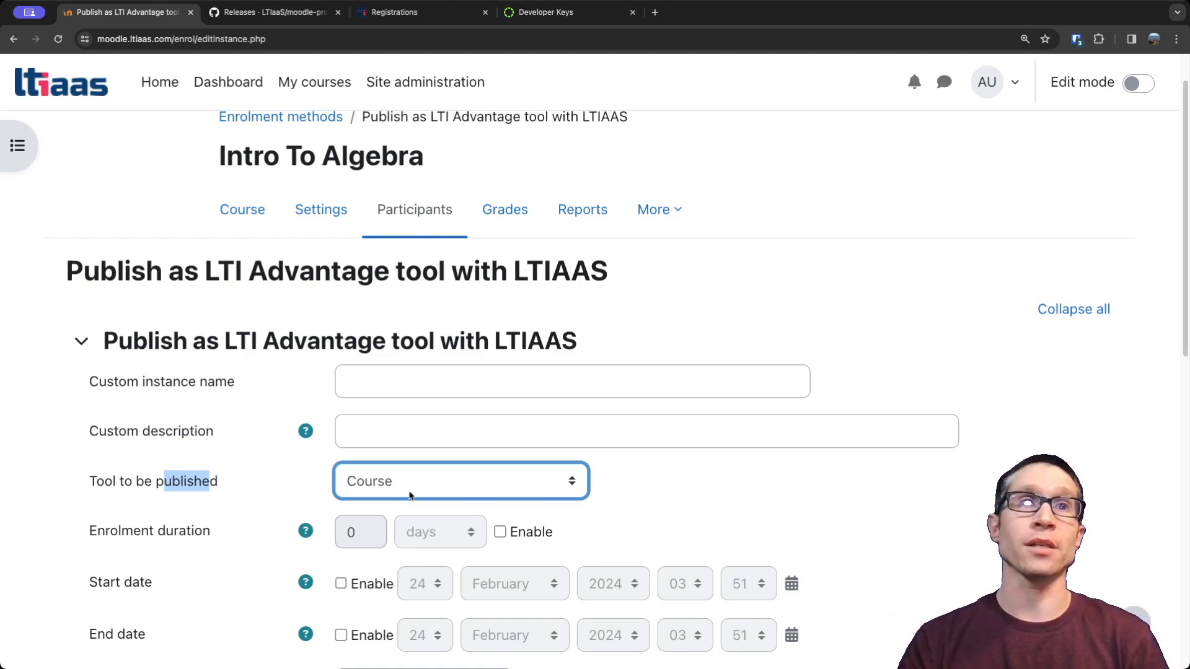
scroll(296, 500, down, 2)
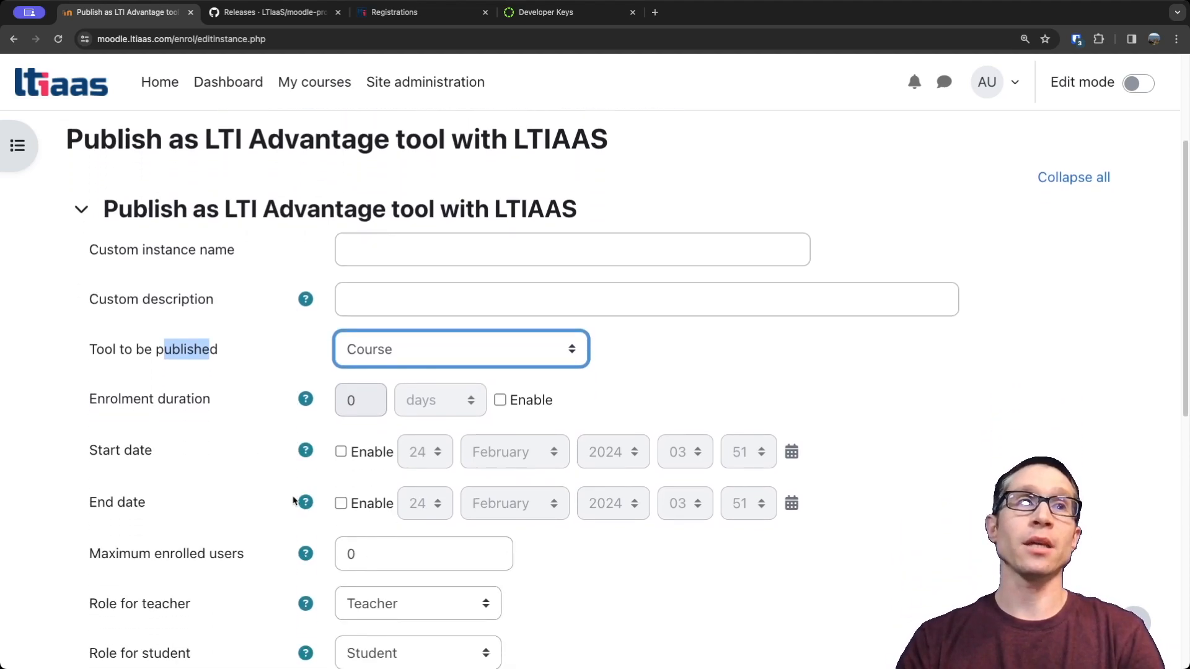
scroll(295, 499, down, 1)
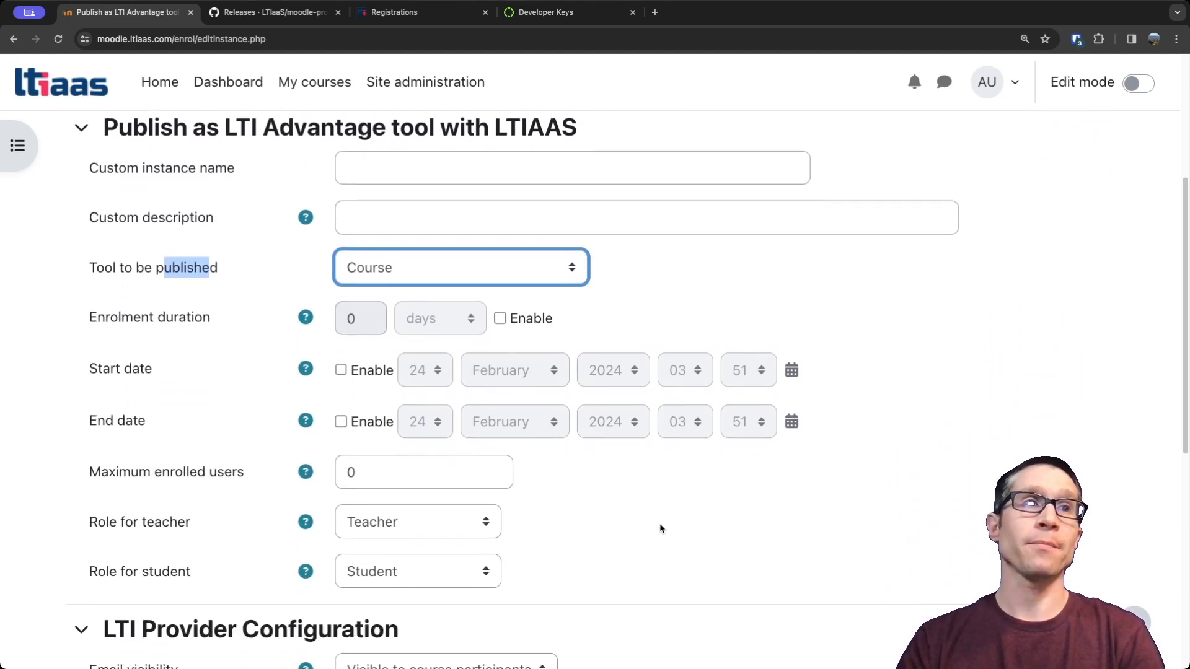
scroll(661, 528, down, 3)
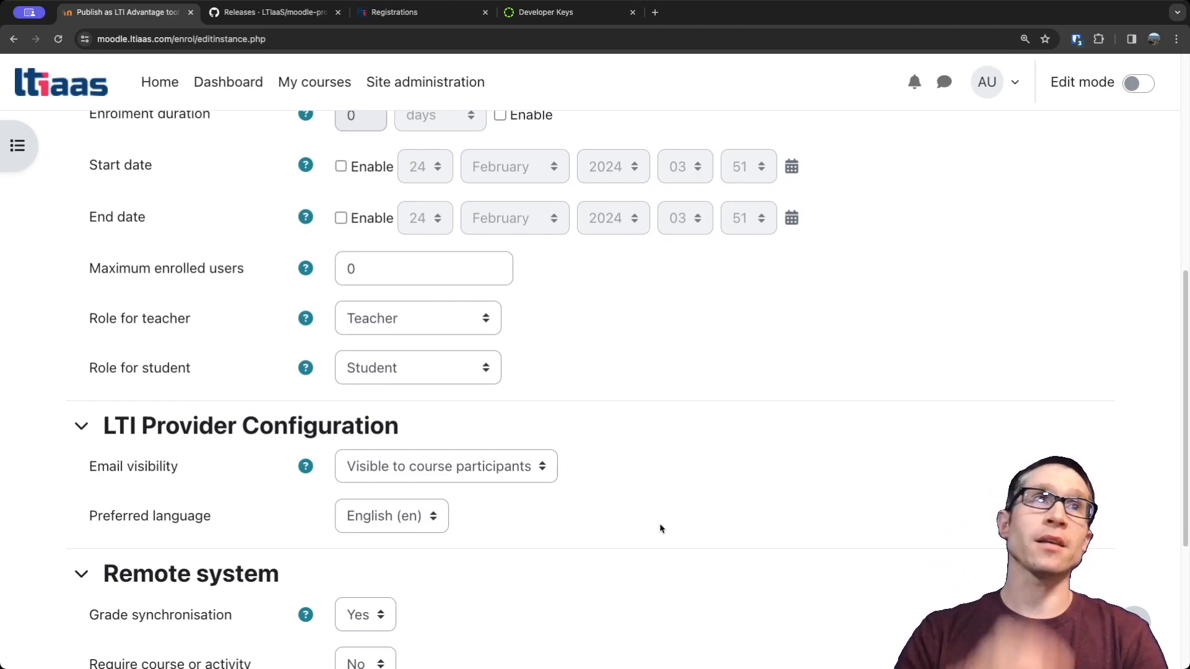
scroll(675, 324, up, 1)
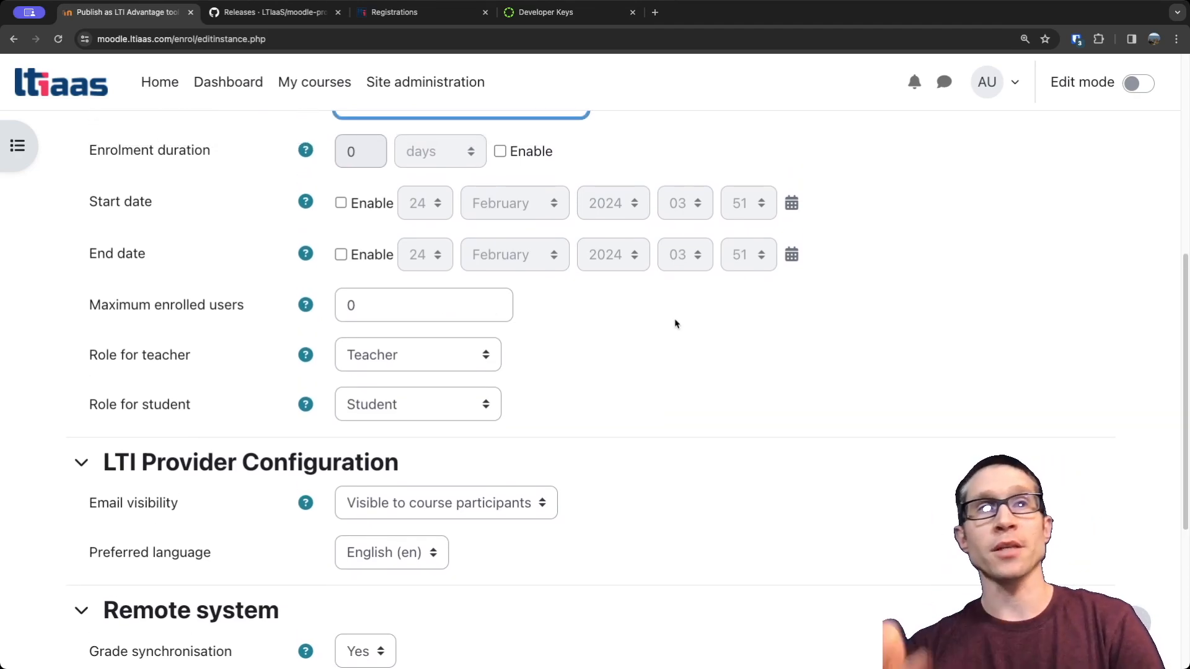
scroll(674, 411, down, 1)
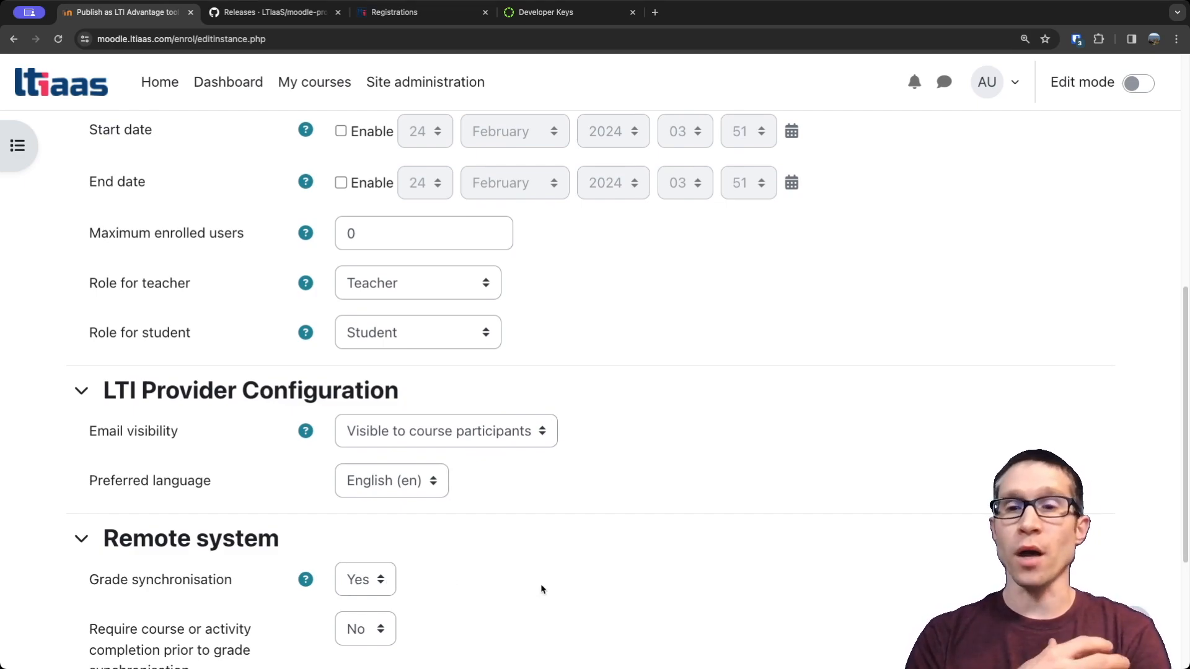
scroll(541, 589, down, 3)
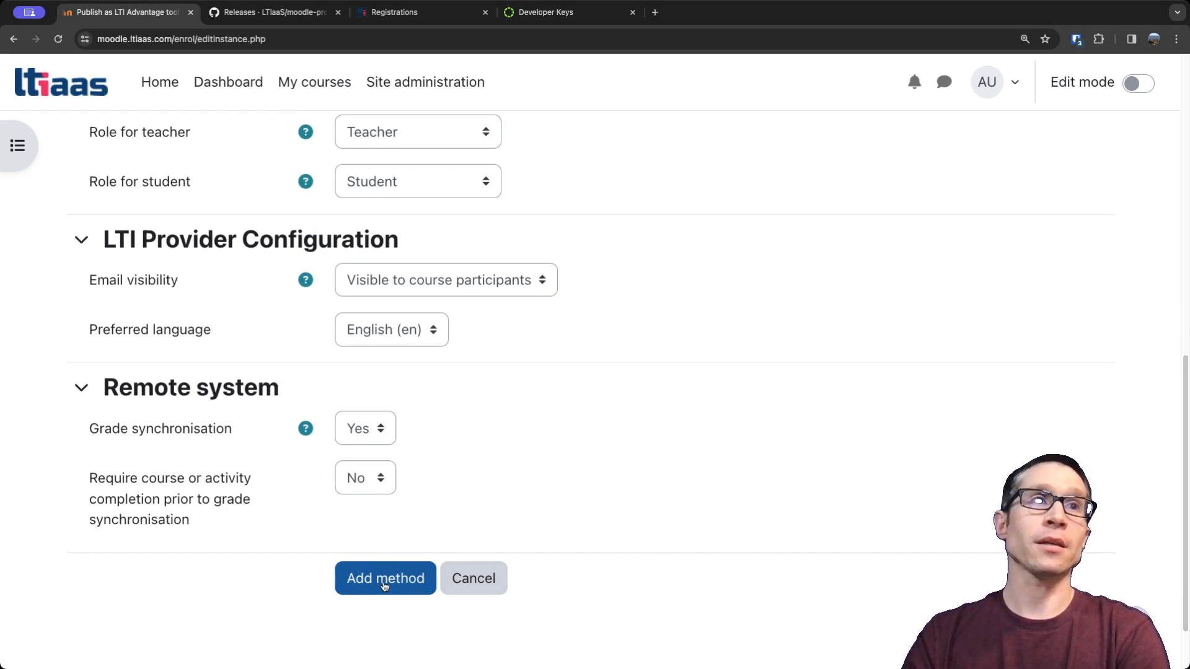
click(384, 585)
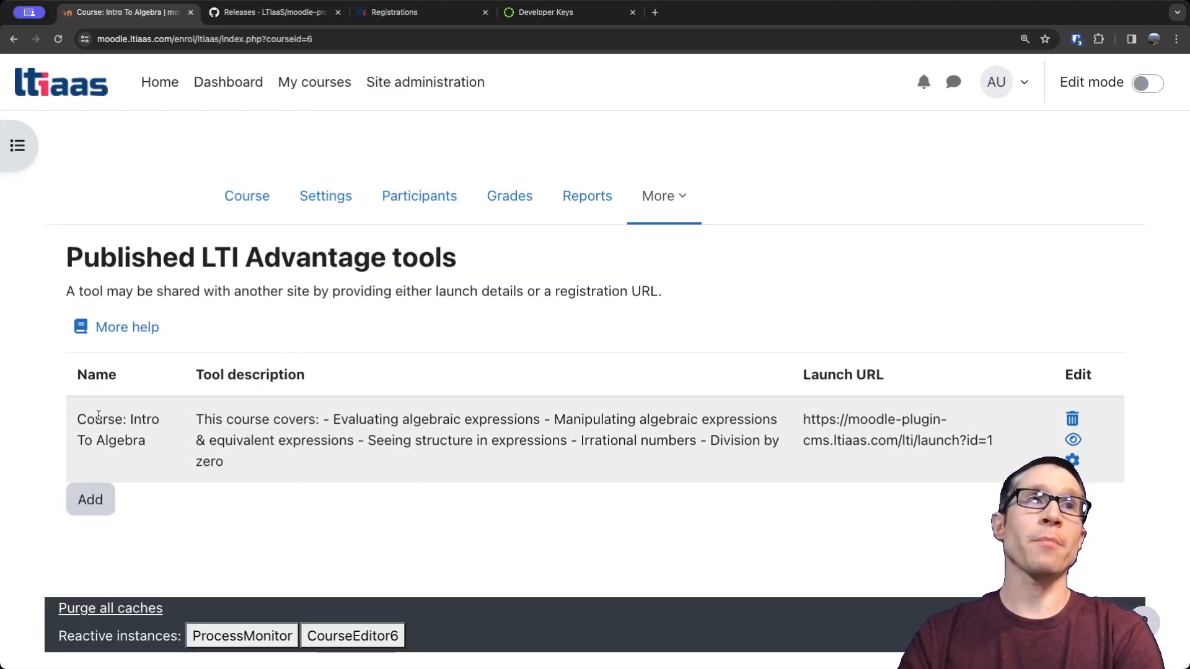
drag(227, 424, 258, 436)
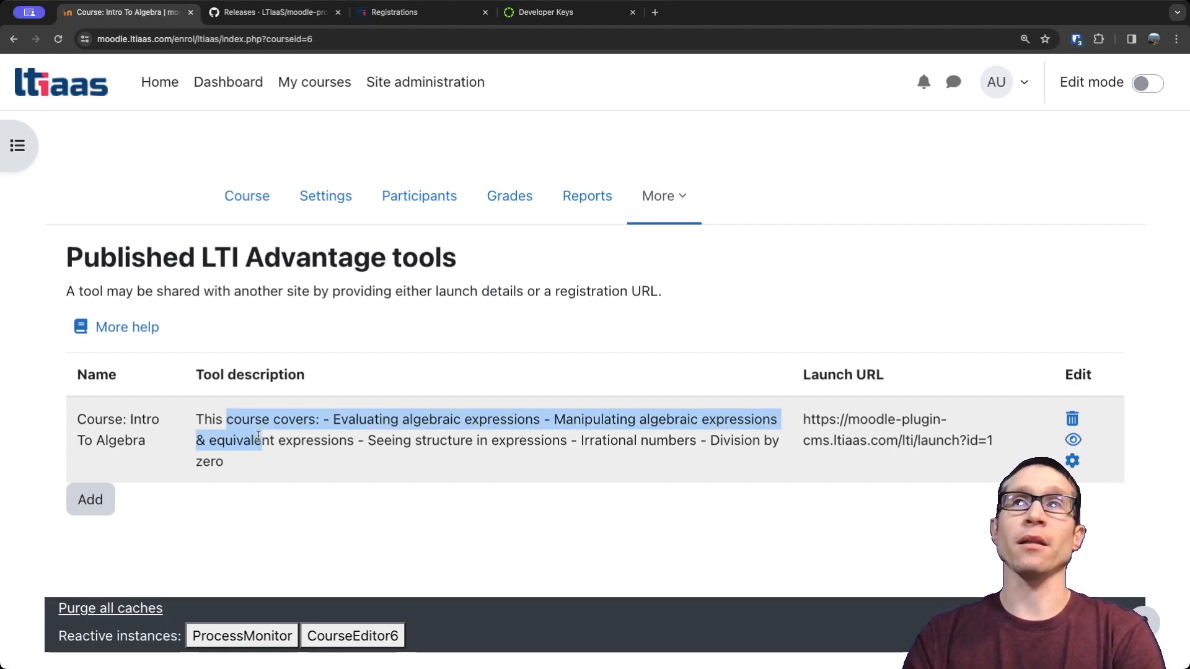
Publish the course's Collaborative Graphing Calculator as another LTI Advantage tool, keeping the default settings.
click(87, 508)
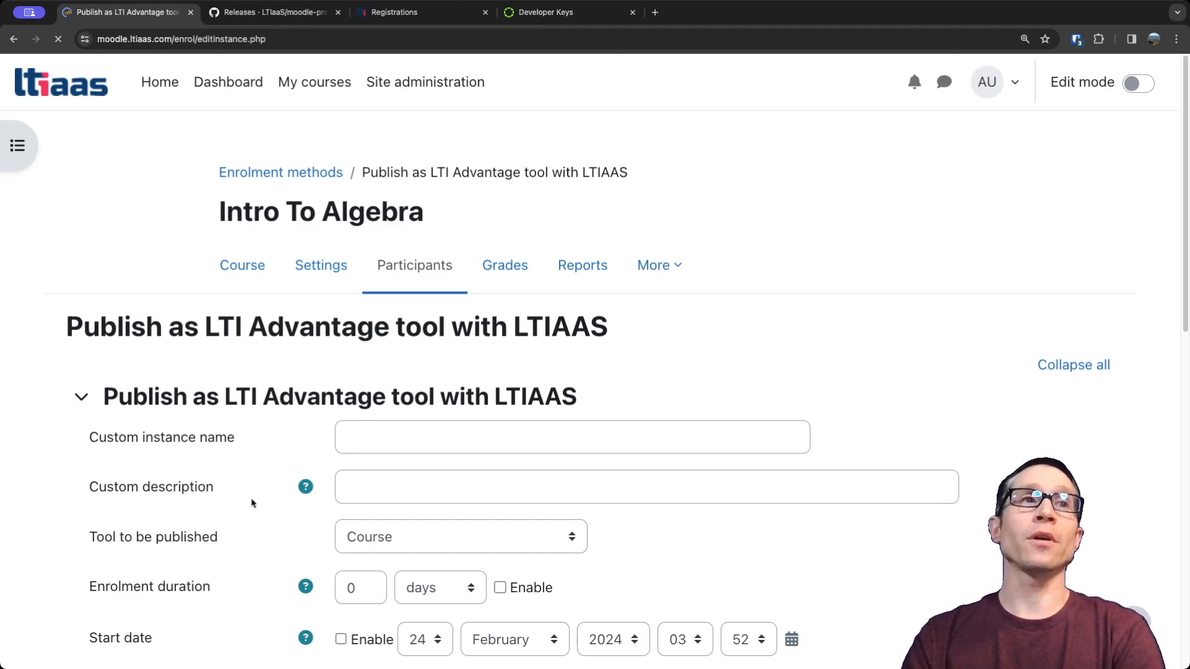
click(439, 542)
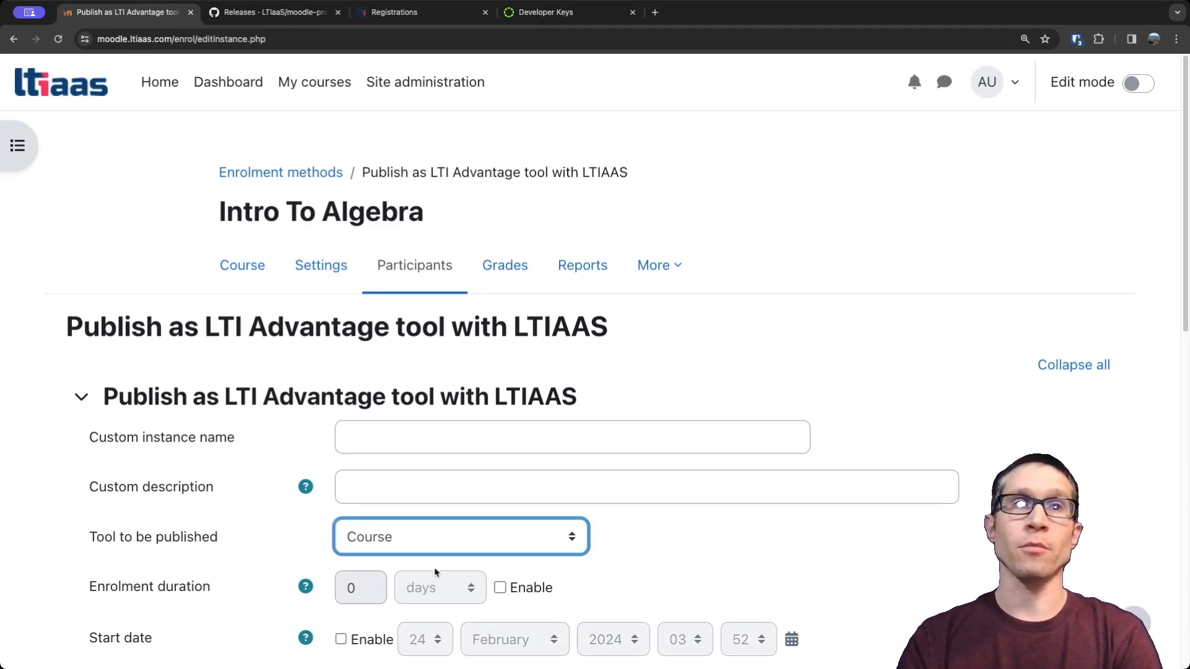
click(443, 583)
scroll(276, 549, down, 8)
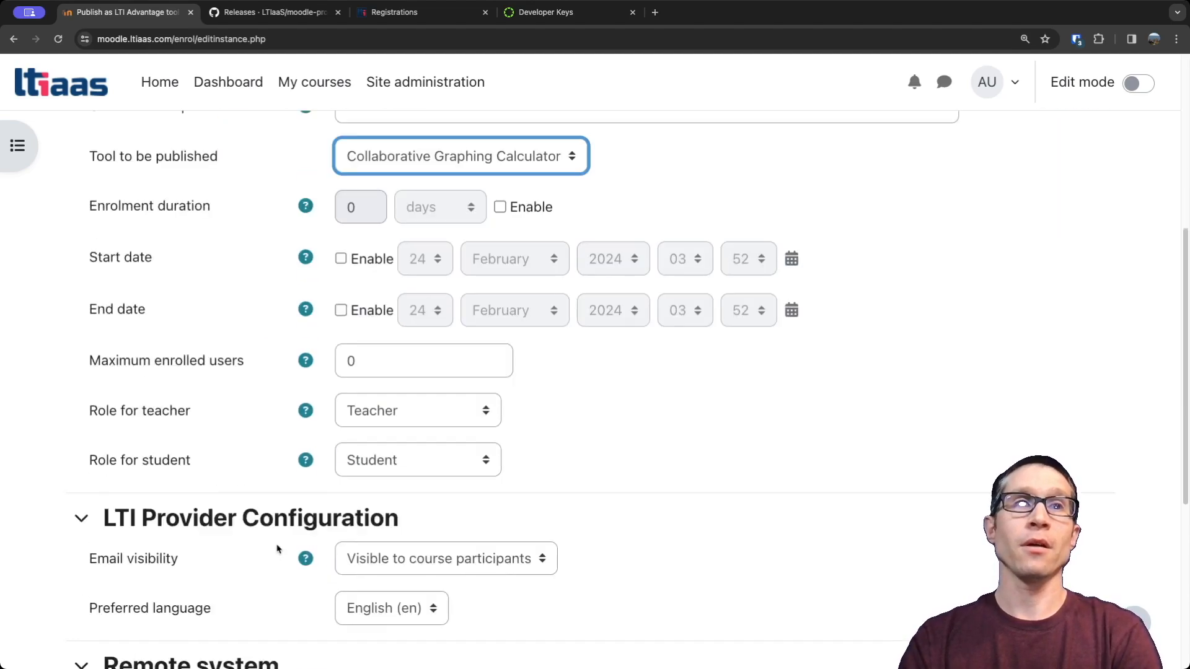
scroll(260, 590, down, 2)
click(389, 624)
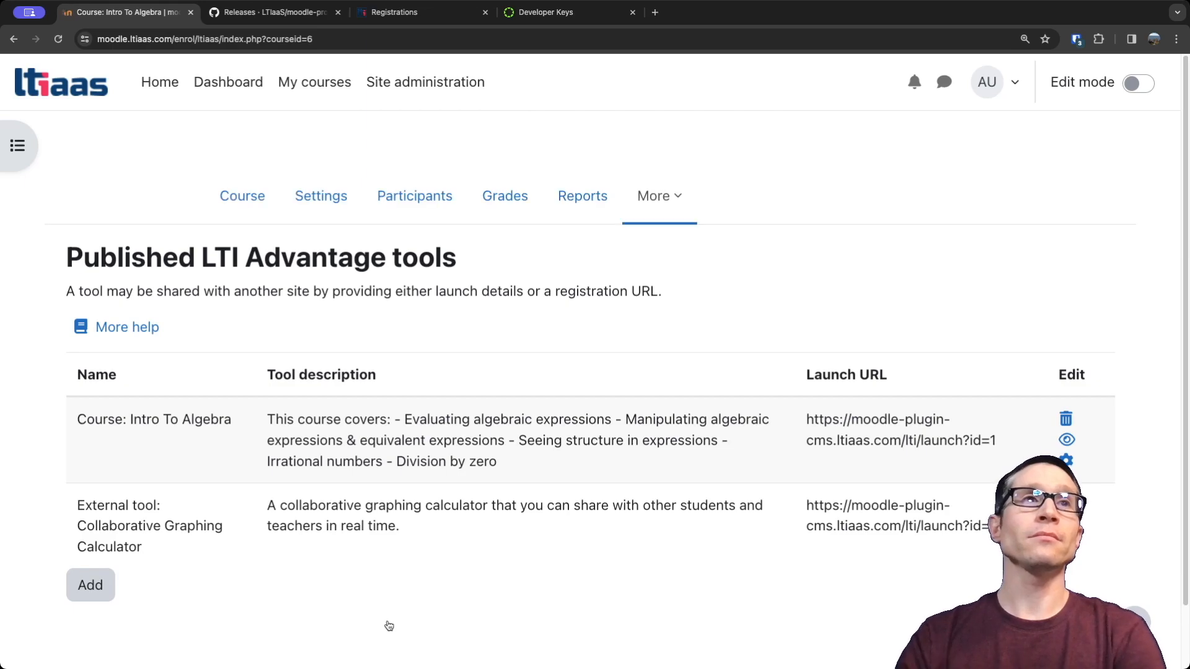
Publish the course's Algebra Quiz as an LTI Advantage tool, keeping the default Teacher and Student roles, email visibility and grade synchronisation.
click(91, 585)
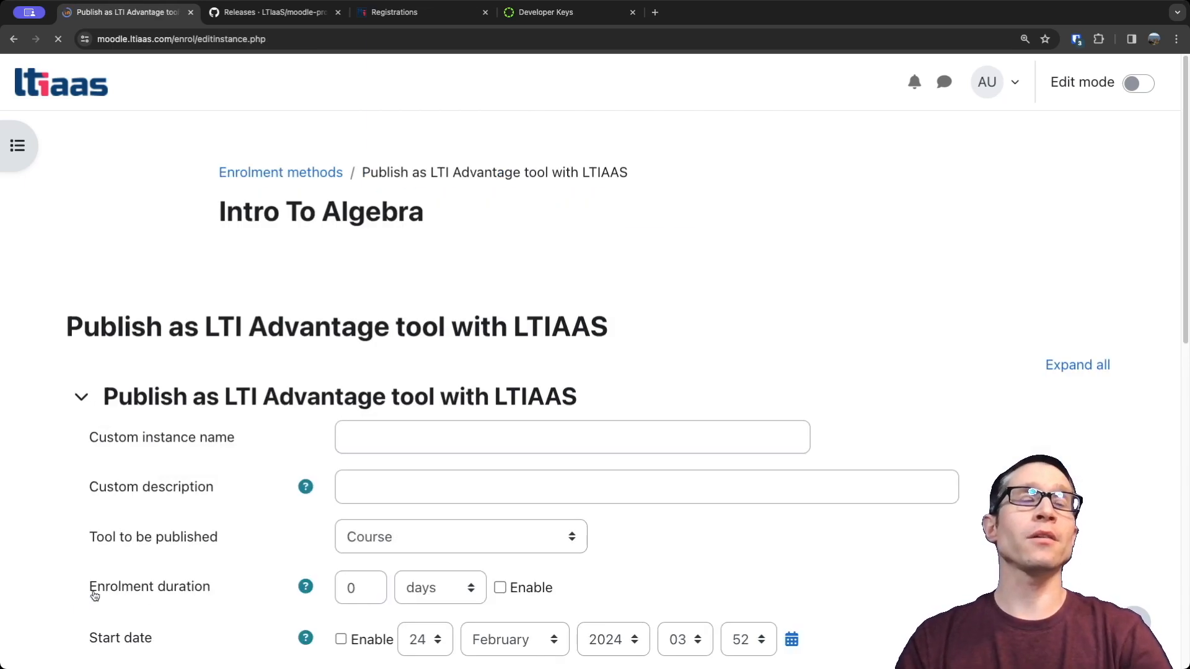
scroll(348, 492, down, 1)
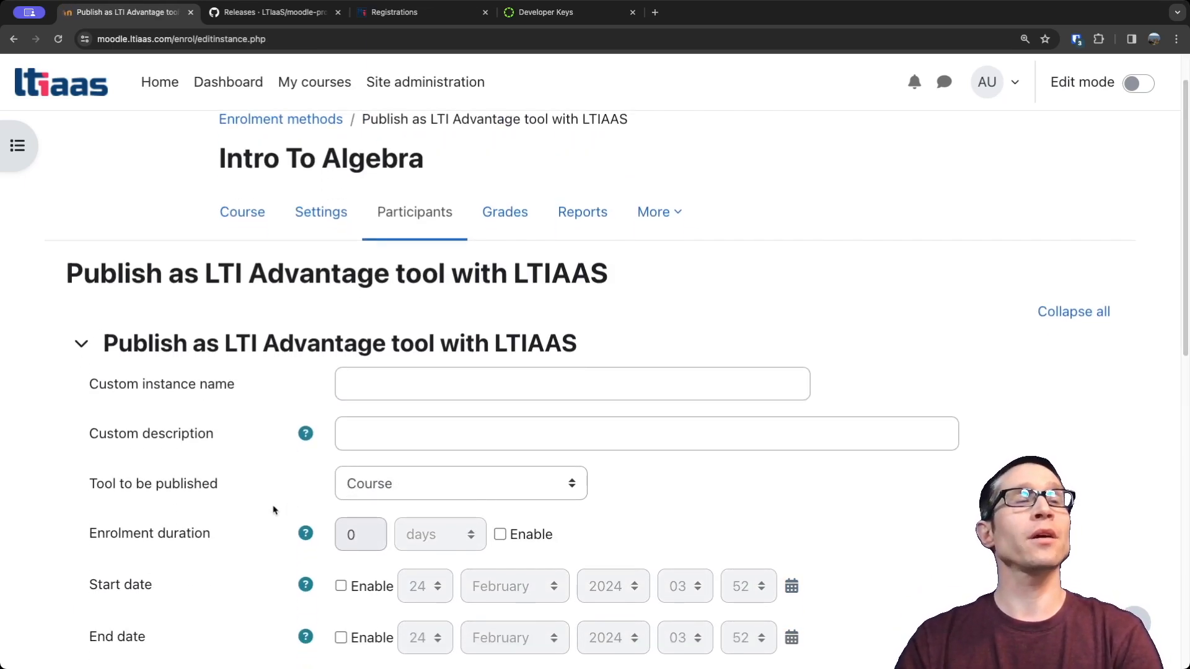
scroll(275, 509, down, 1)
click(417, 440)
click(417, 529)
scroll(265, 595, down, 6)
scroll(265, 589, down, 1)
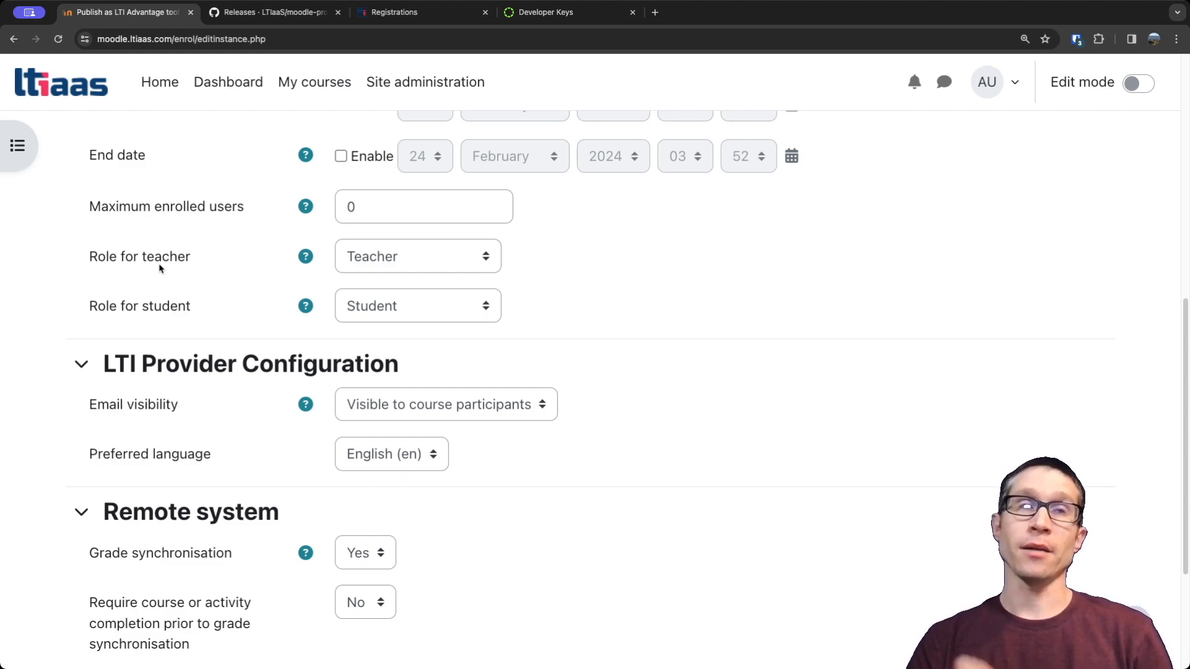
click(474, 256)
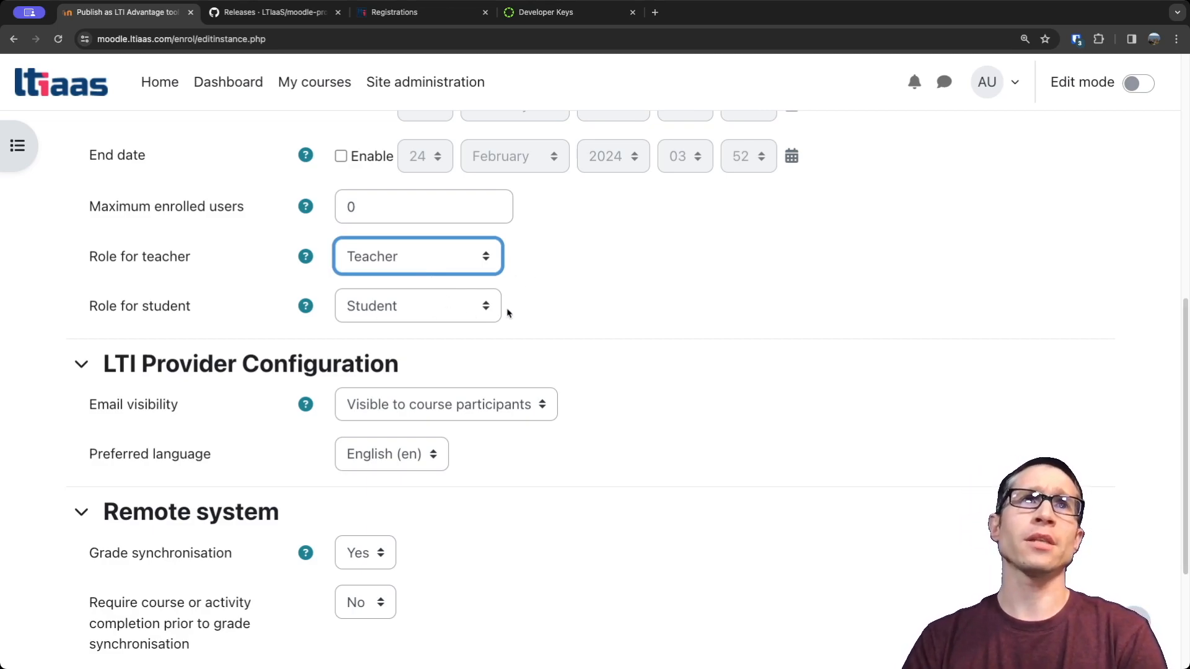
scroll(563, 347, down, 4)
click(389, 503)
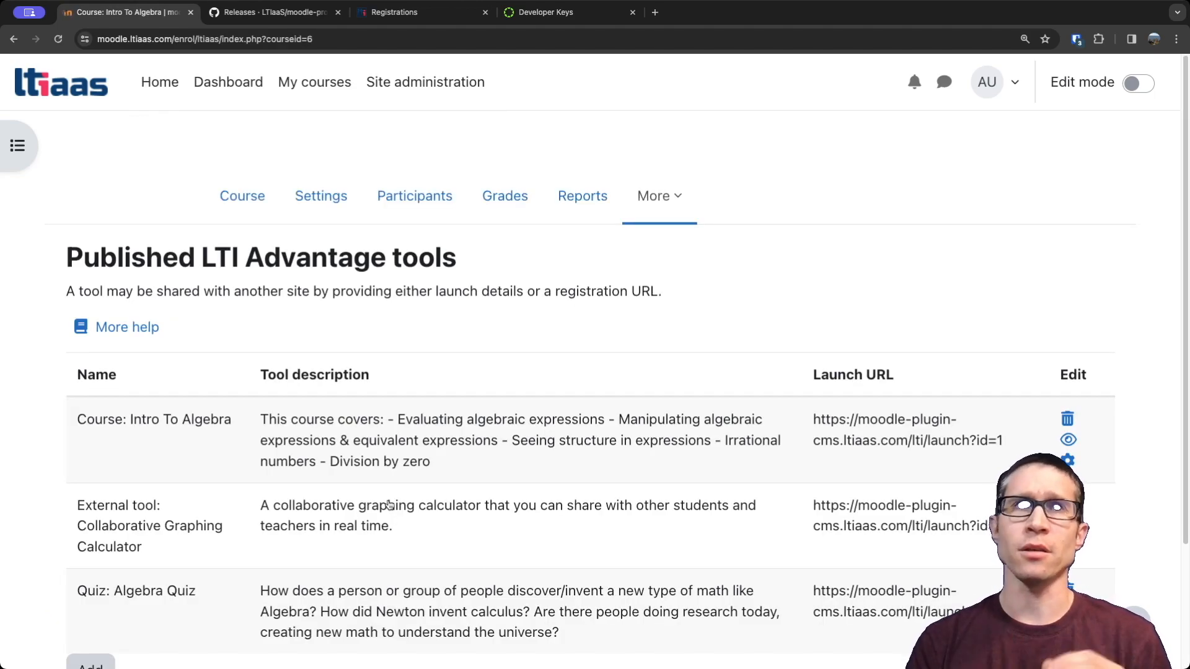
scroll(520, 364, down, 3)
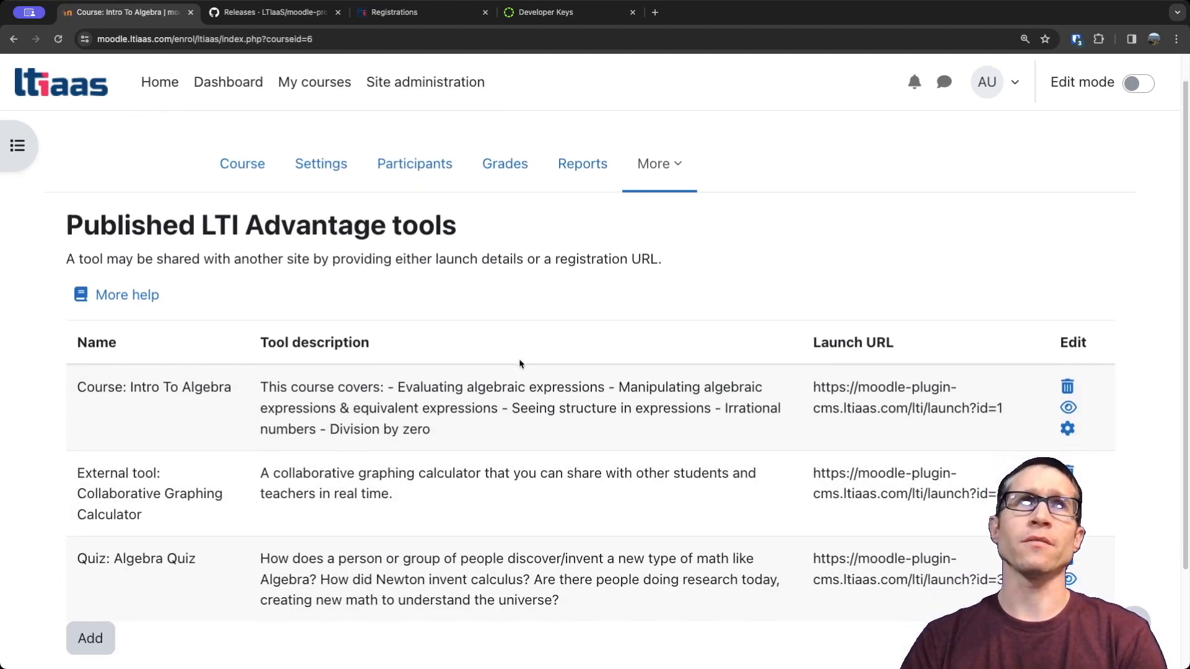
scroll(520, 359, down, 2)
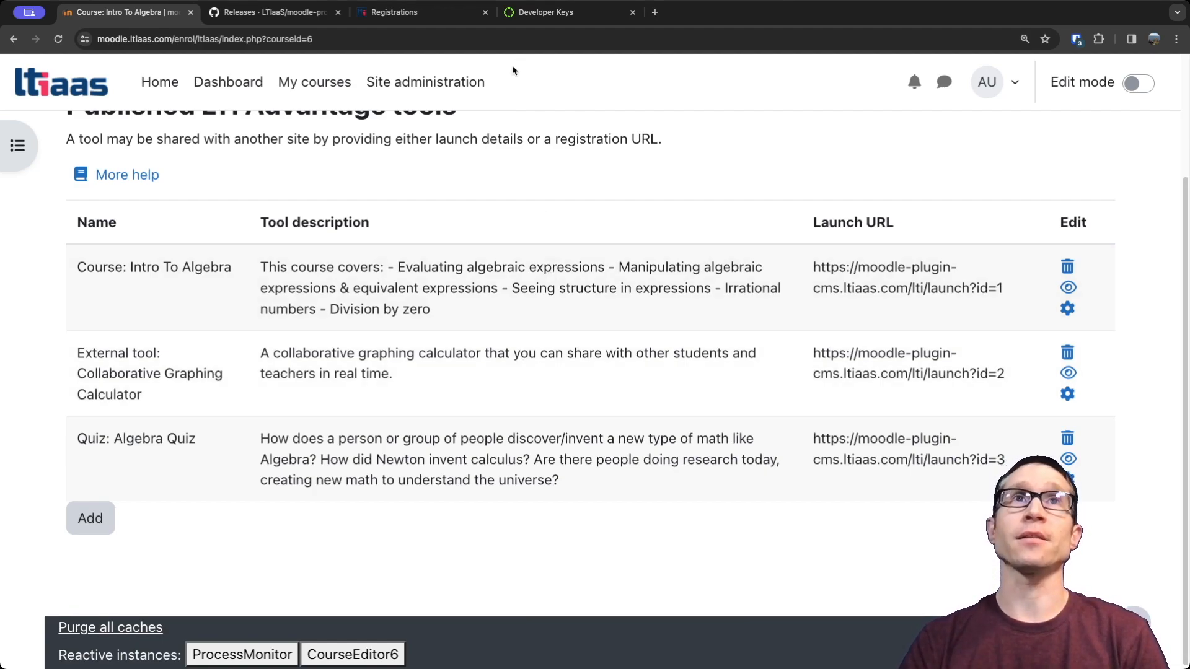
Switch to Canvas and open the external apps list in the LTIAAS account settings.
click(537, 12)
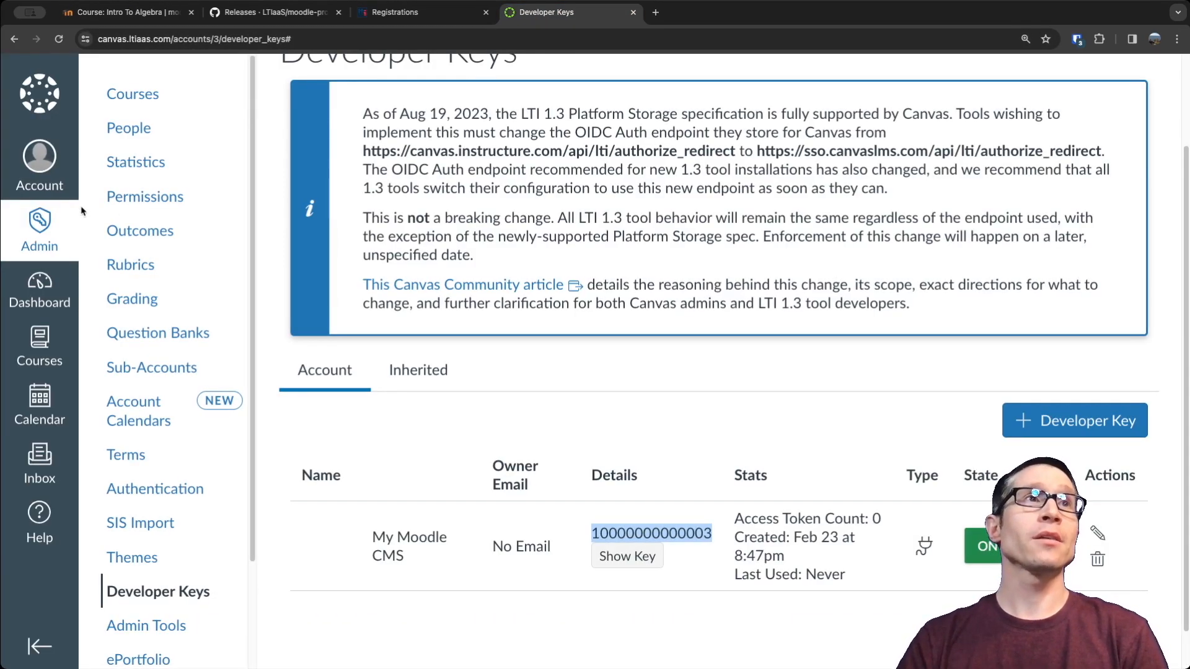
click(38, 355)
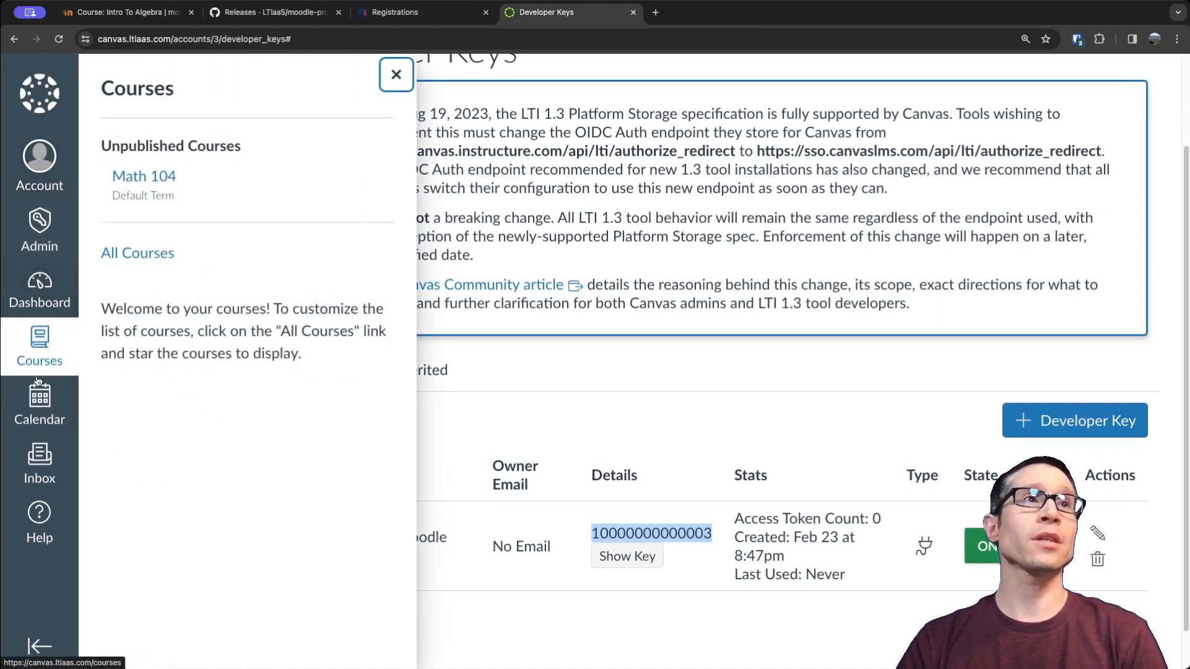
click(564, 358)
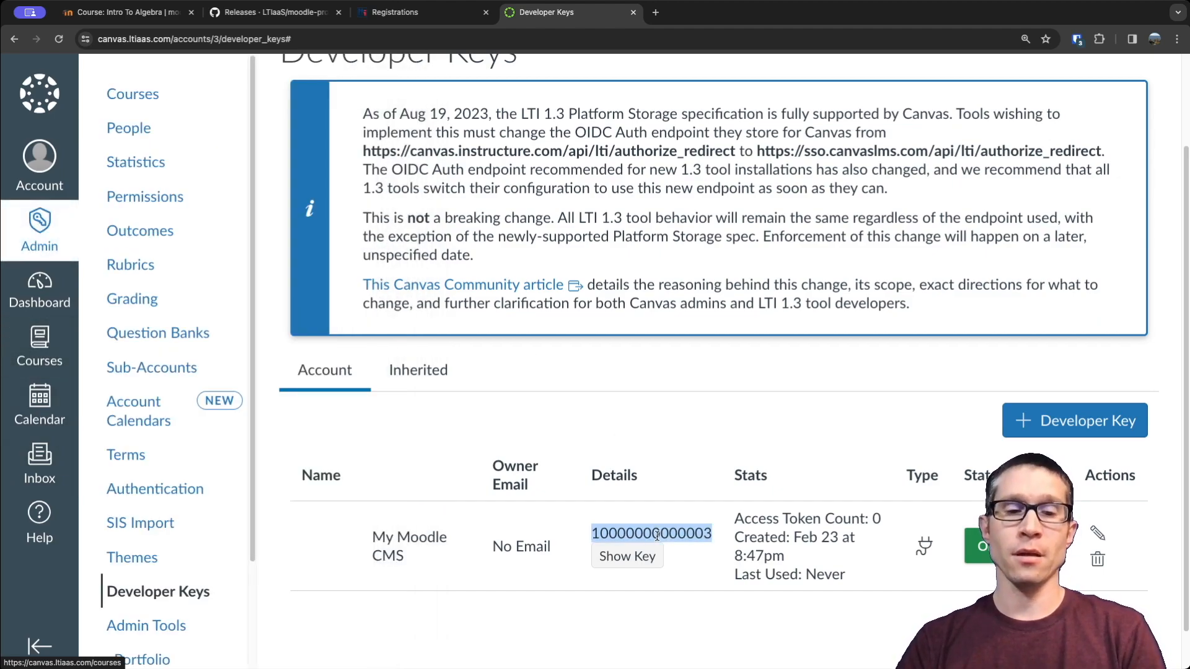
scroll(712, 431, up, 2)
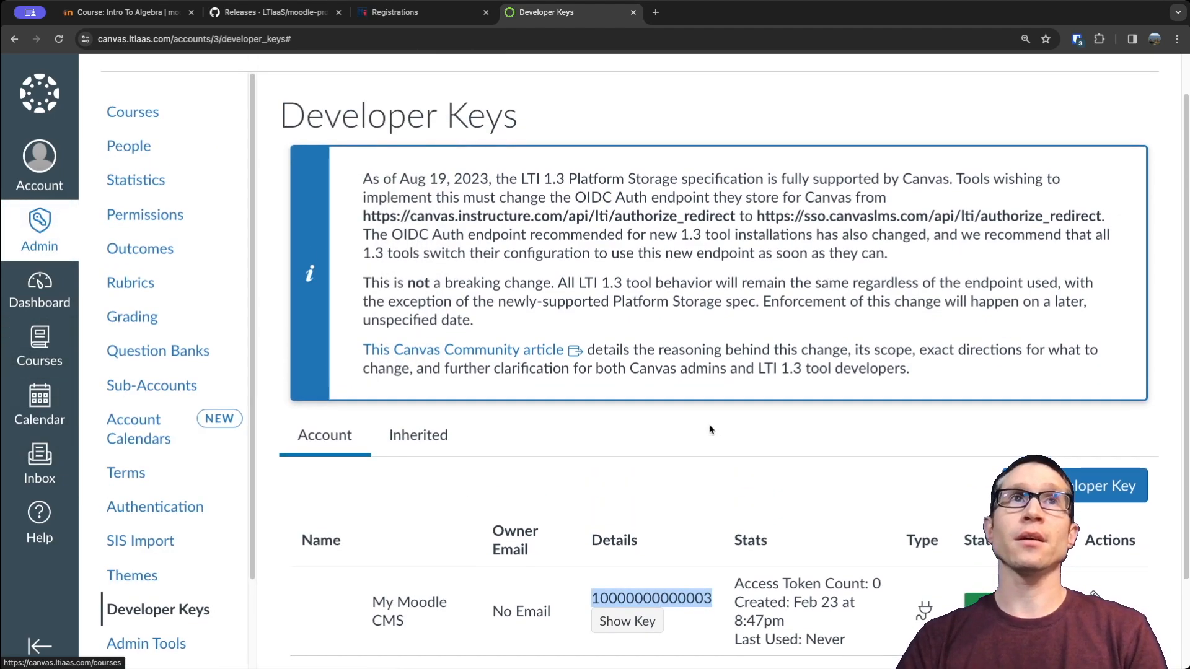
scroll(173, 486, down, 2)
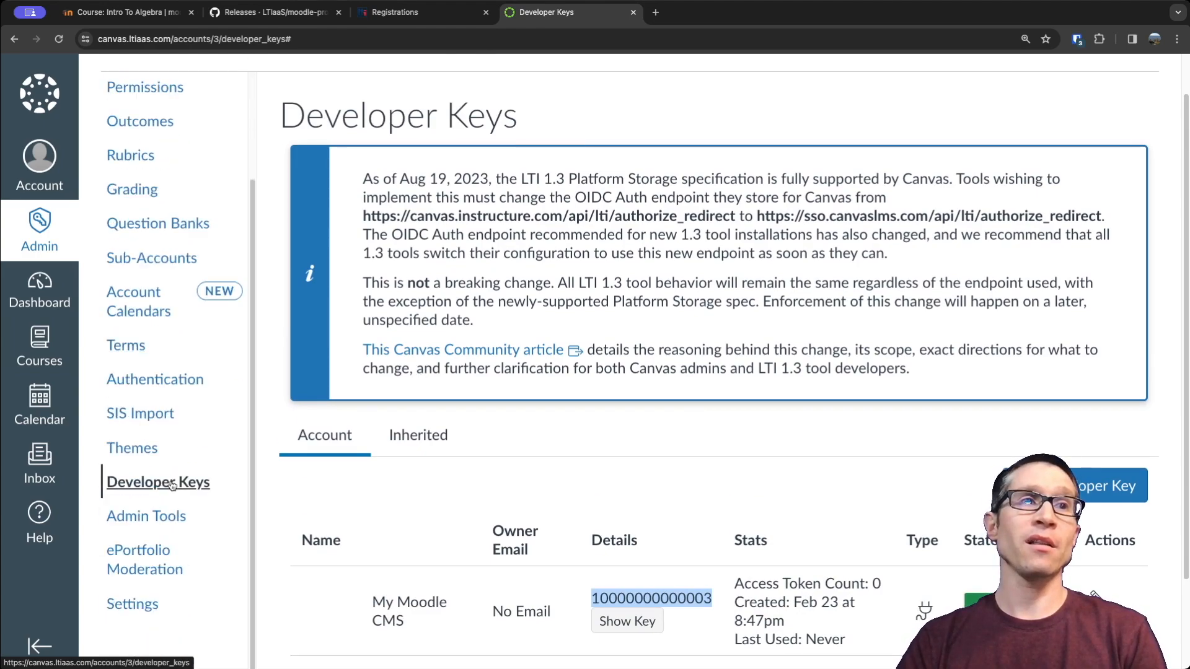
click(130, 606)
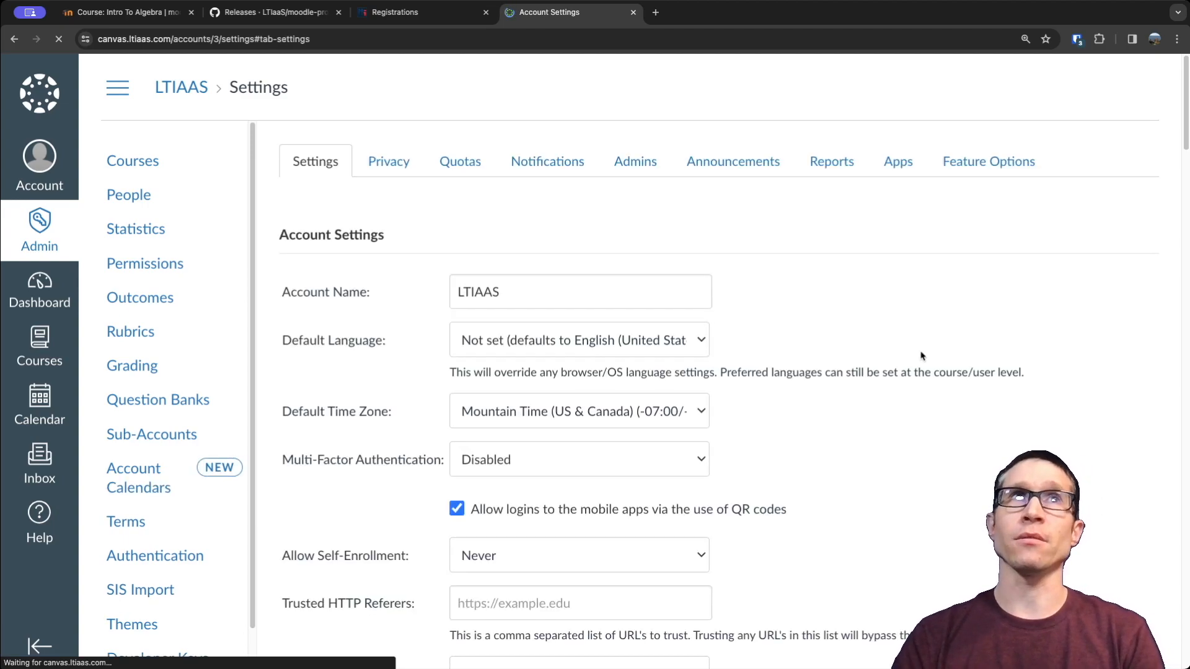
click(899, 162)
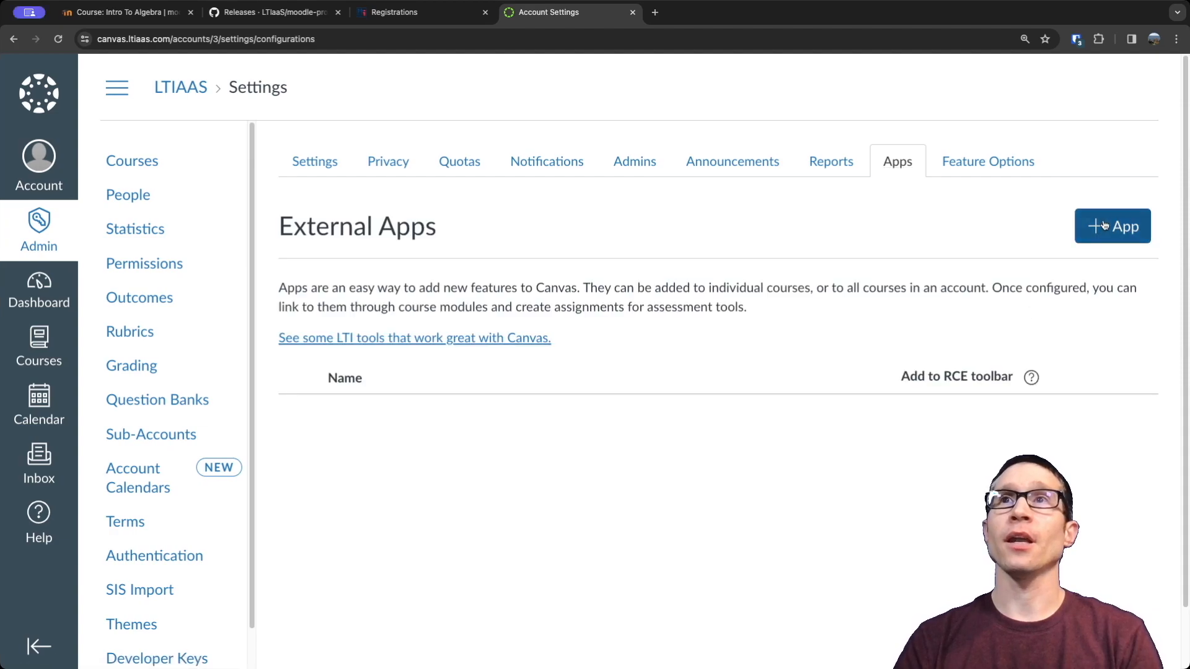
Add an app by client ID using the copied developer key client ID and install the My Moodle CMS tool.
click(1102, 226)
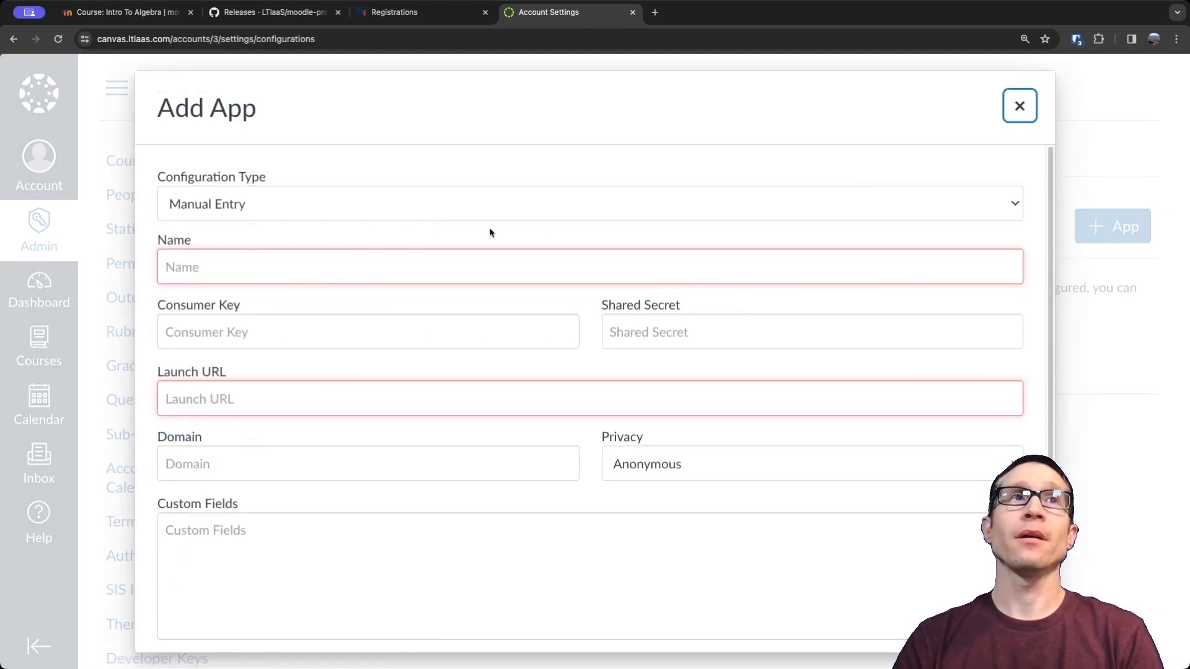
click(191, 267)
click(225, 407)
key(super+v)
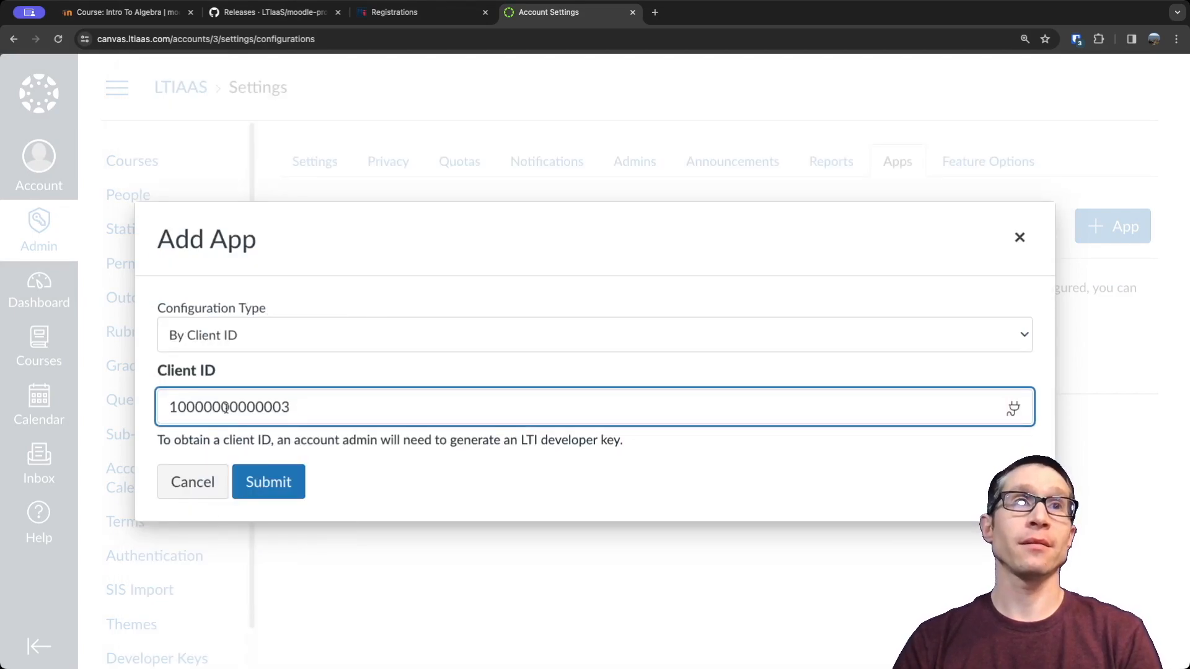
click(274, 486)
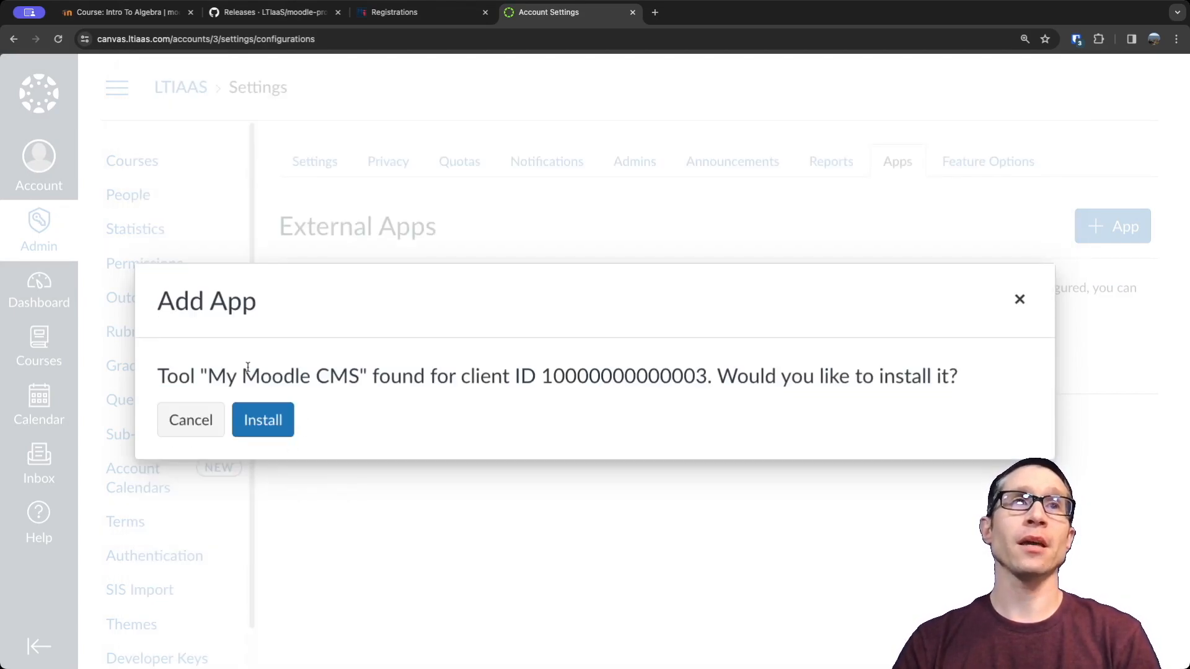
drag(209, 376, 300, 375)
click(267, 428)
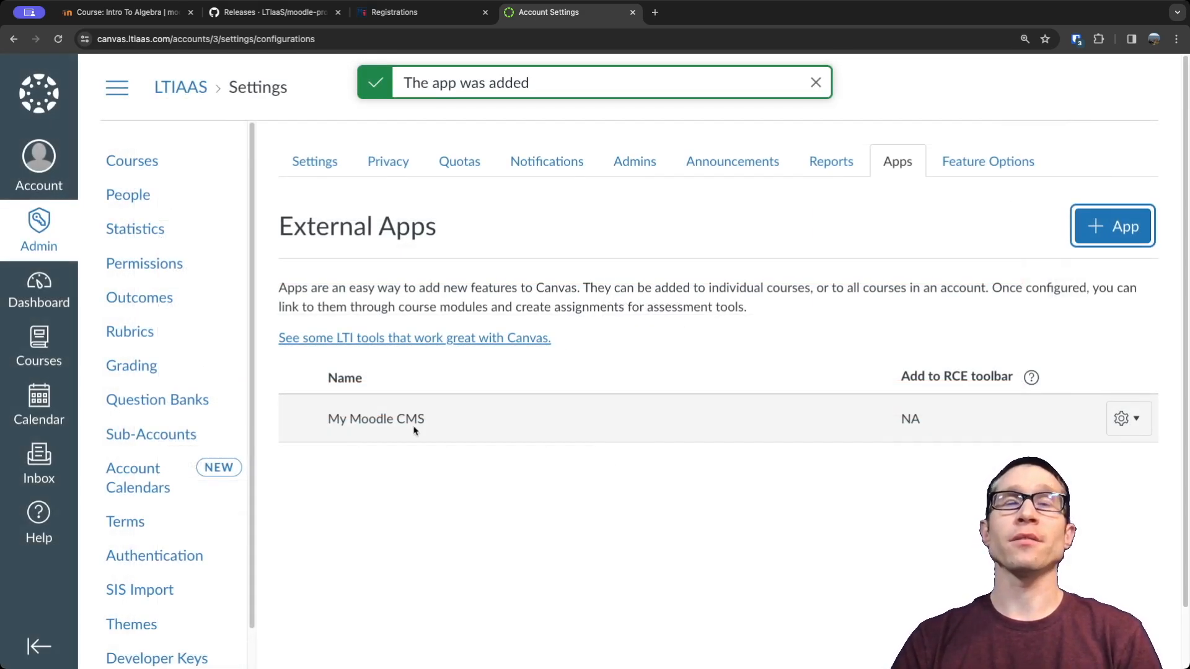
drag(341, 419, 434, 420)
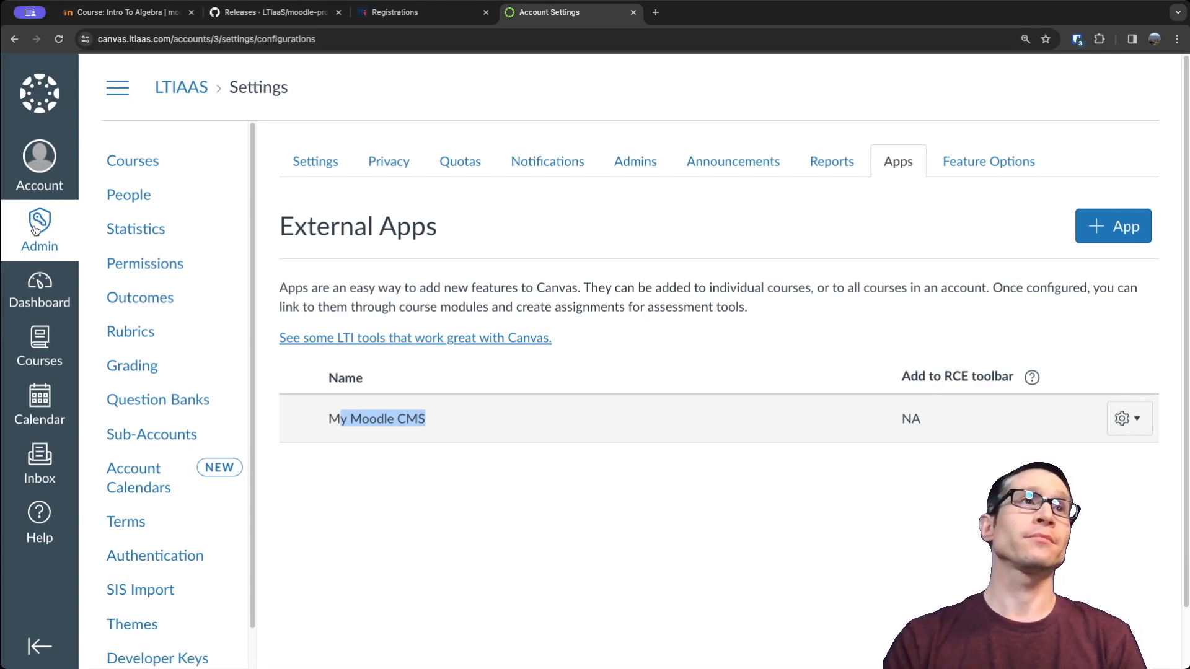
Open the Math 104 course's assignments and start a new assignment.
click(38, 338)
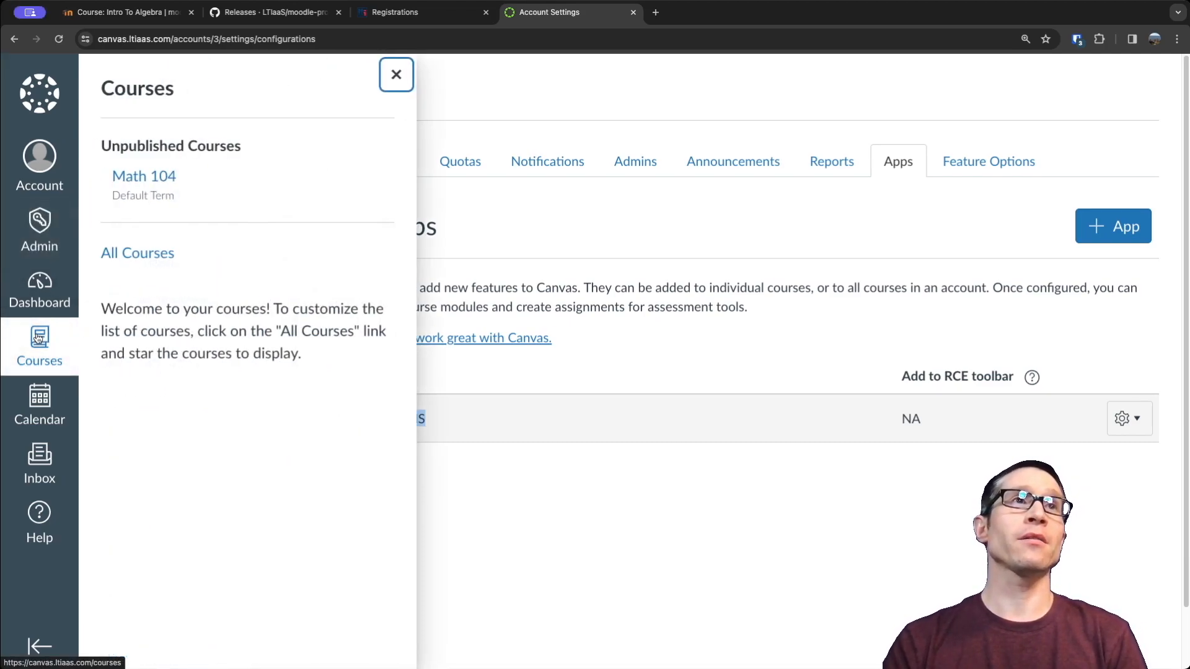
click(143, 178)
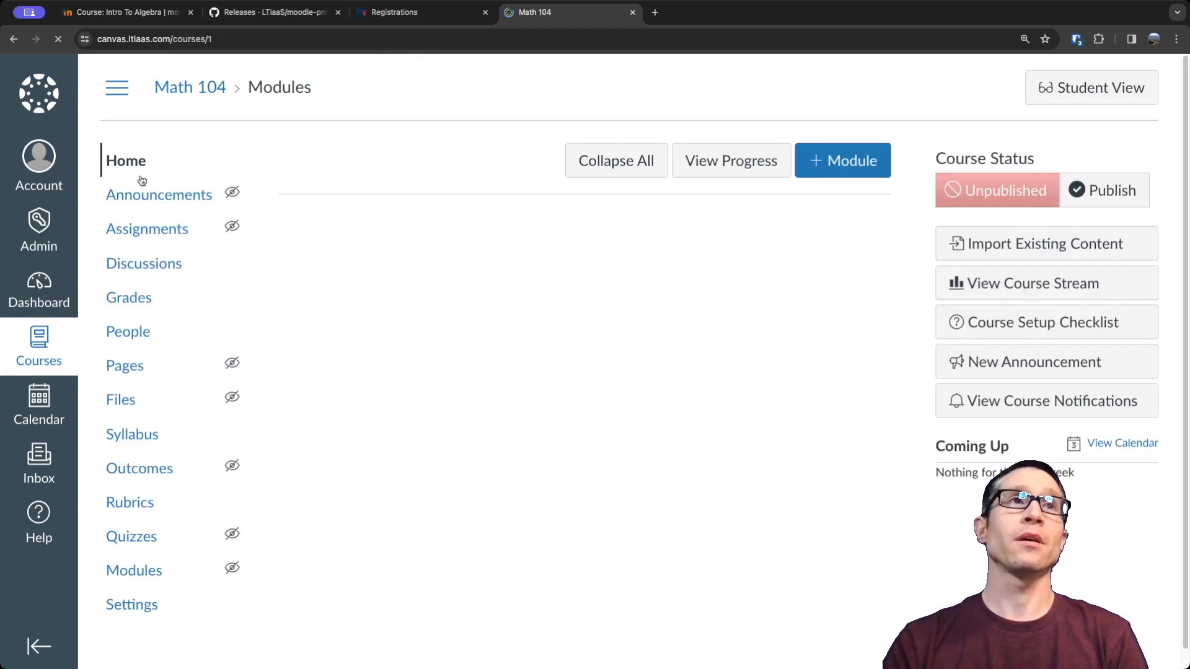
click(147, 231)
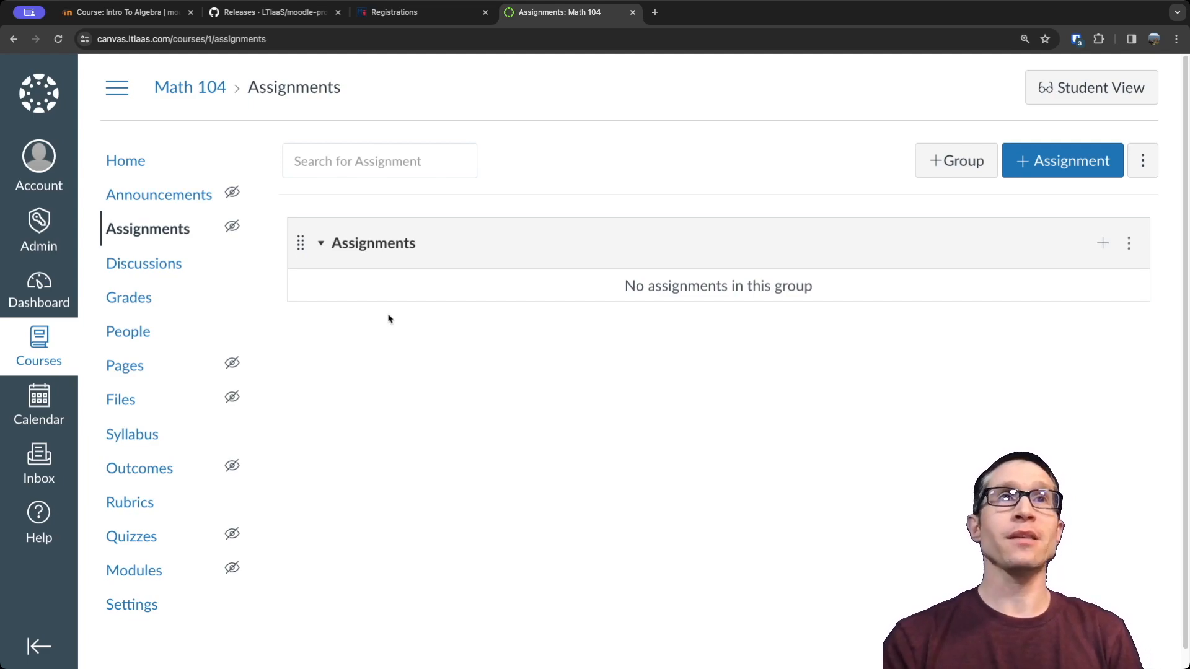
click(1060, 162)
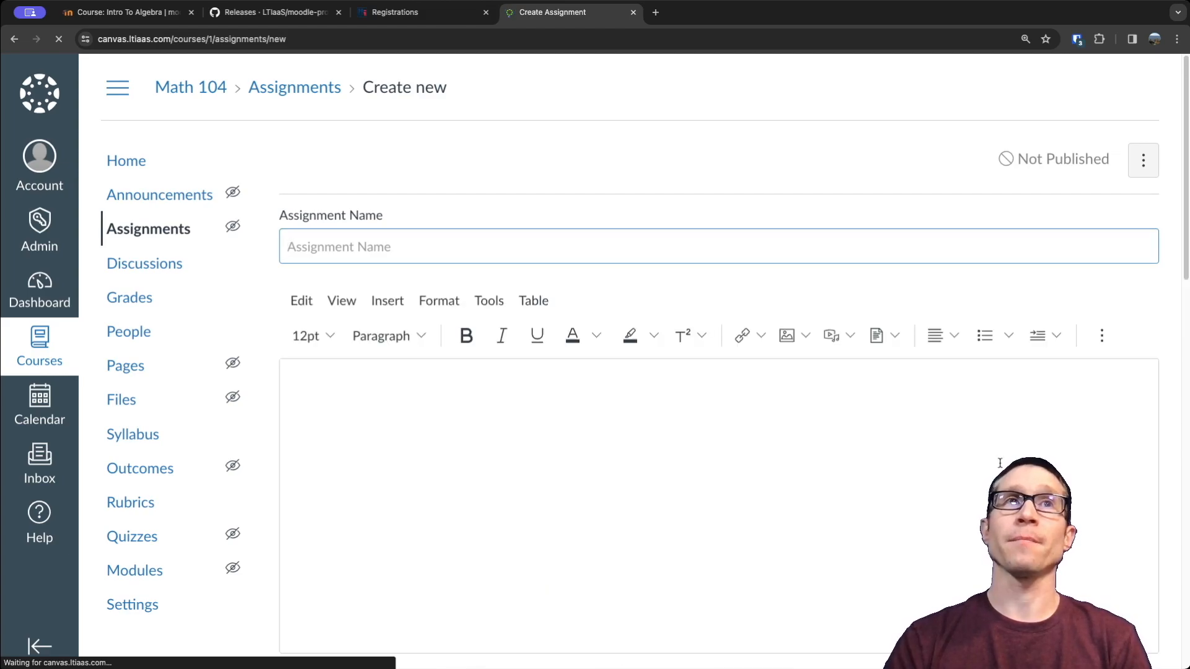
Set the assignment's submission type to External Tool and open the content selection of the My Moodle CMS tool.
scroll(999, 465, down, 2)
scroll(999, 464, down, 5)
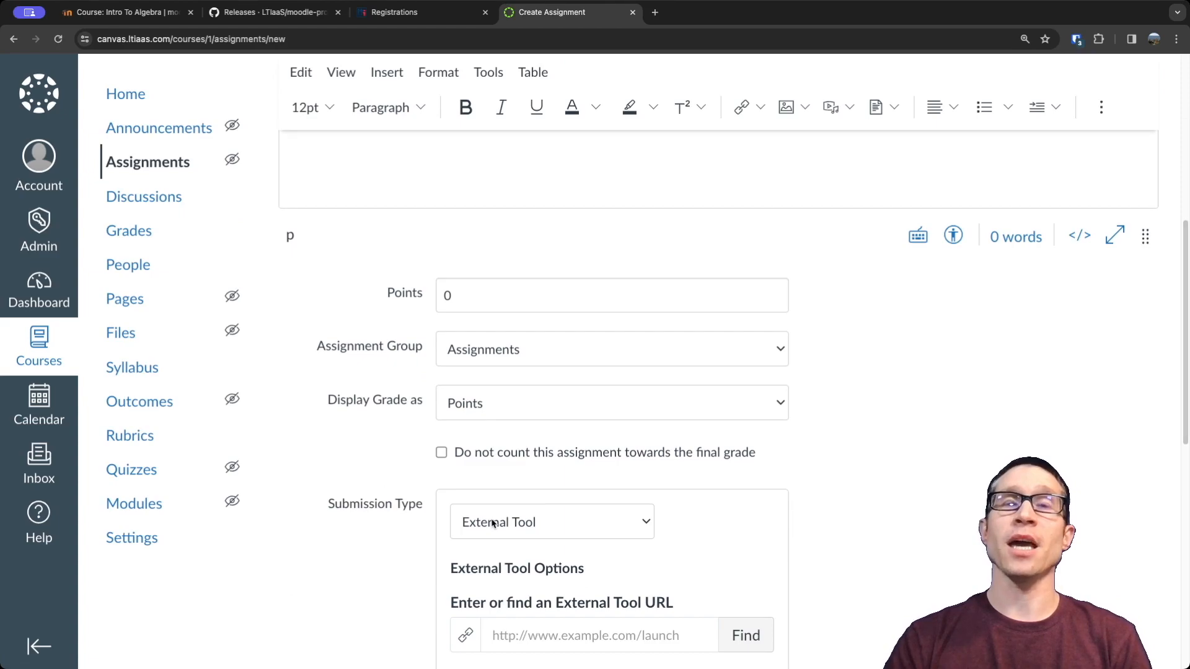
scroll(747, 549, down, 1)
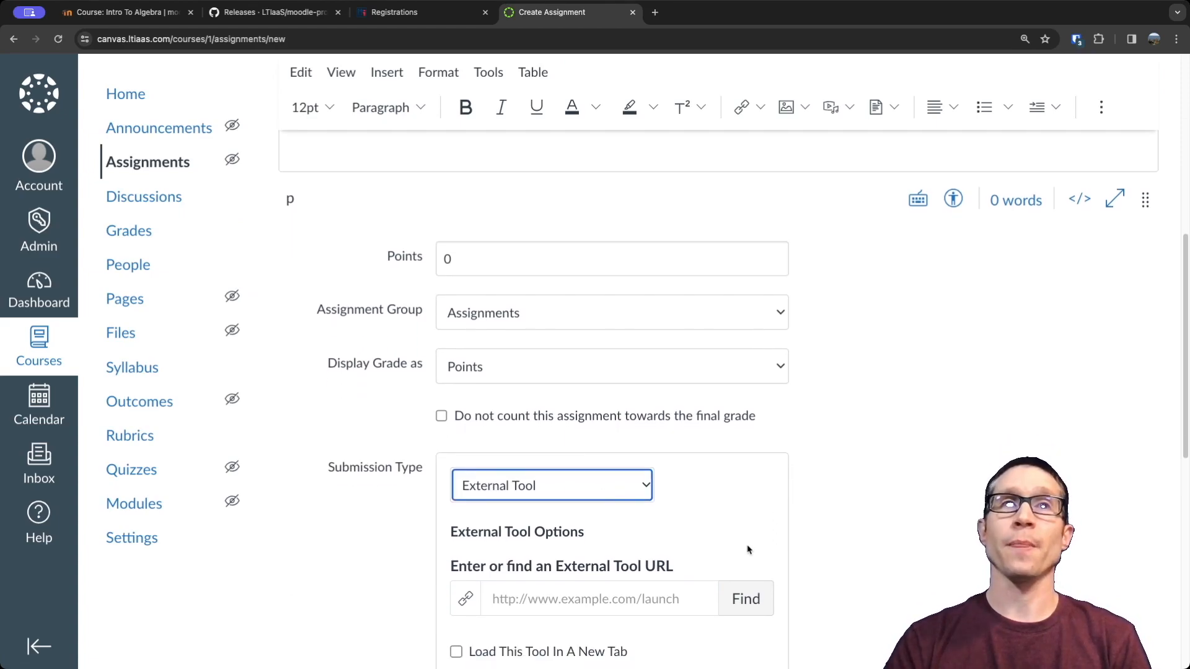
click(741, 599)
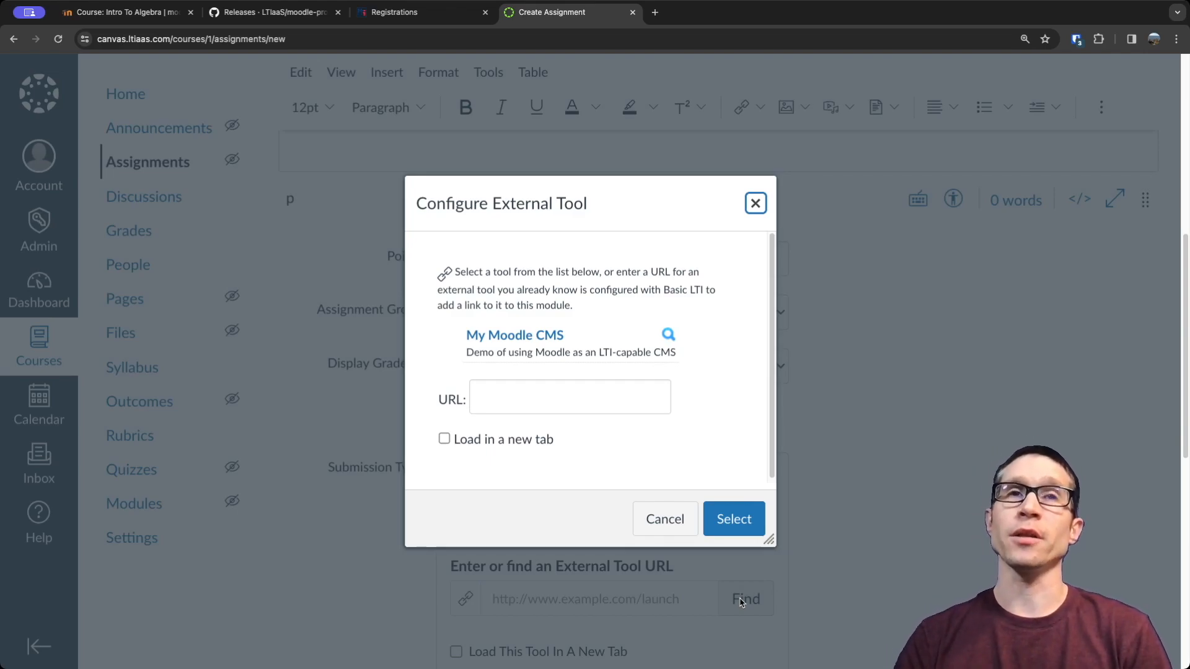
click(522, 336)
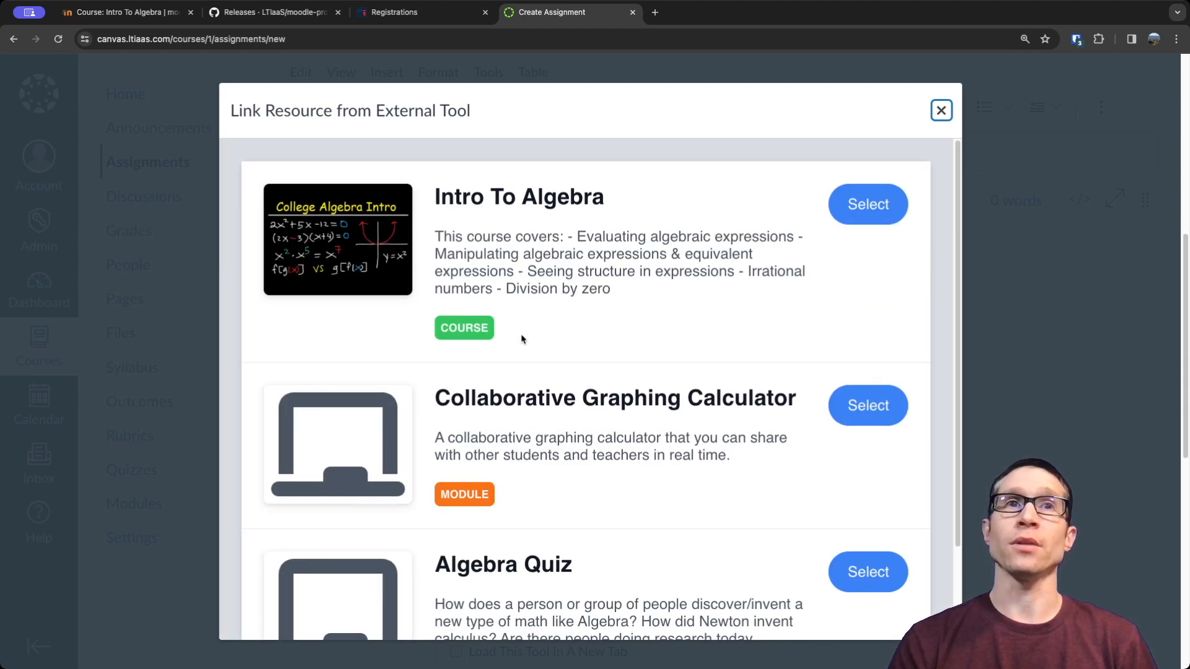
Review the published Moodle content, choose the Intro To Algebra course as the linked resource and highlight its launch URL.
scroll(647, 381, down, 3)
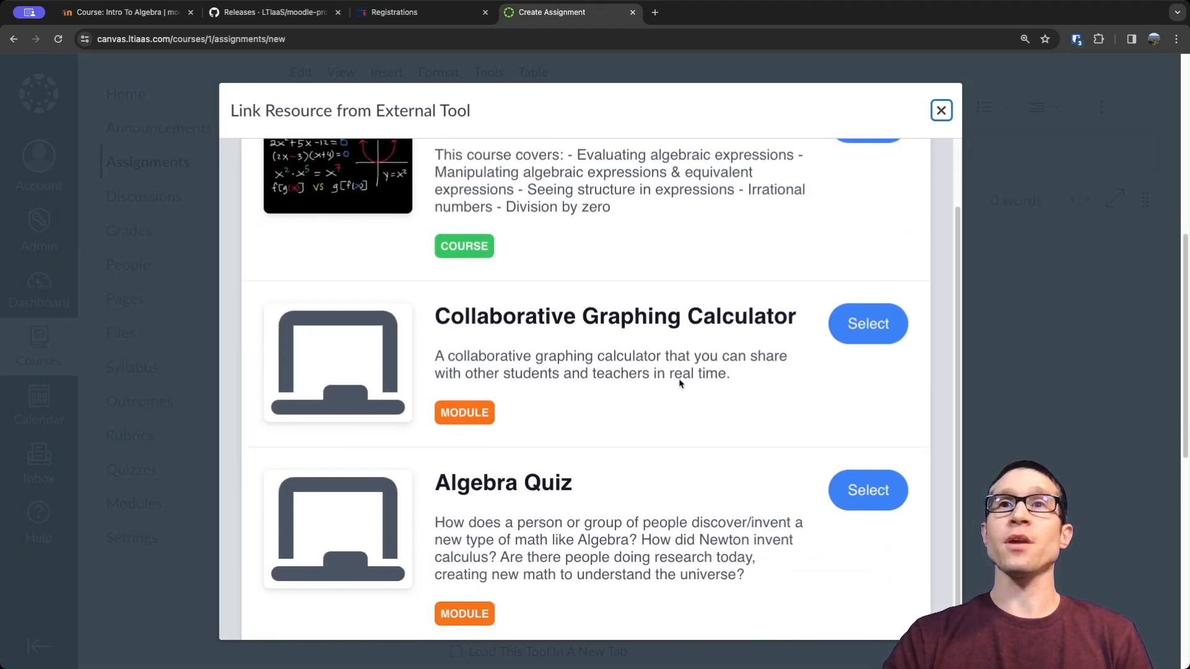
scroll(679, 384, up, 2)
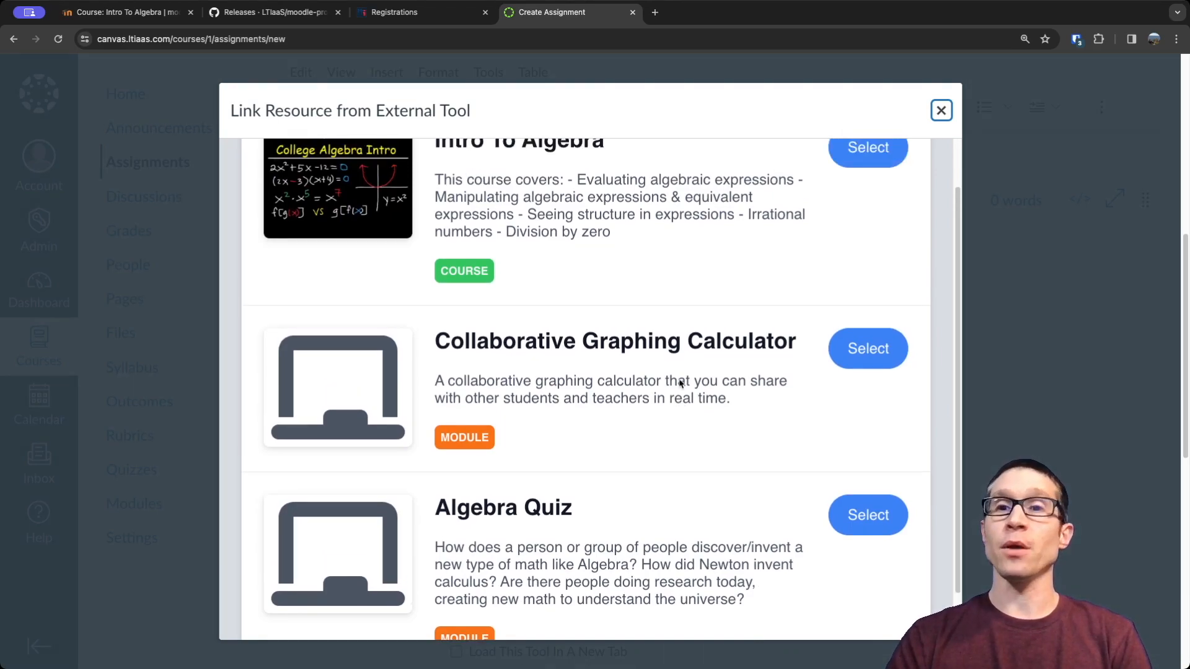
scroll(680, 383, up, 1)
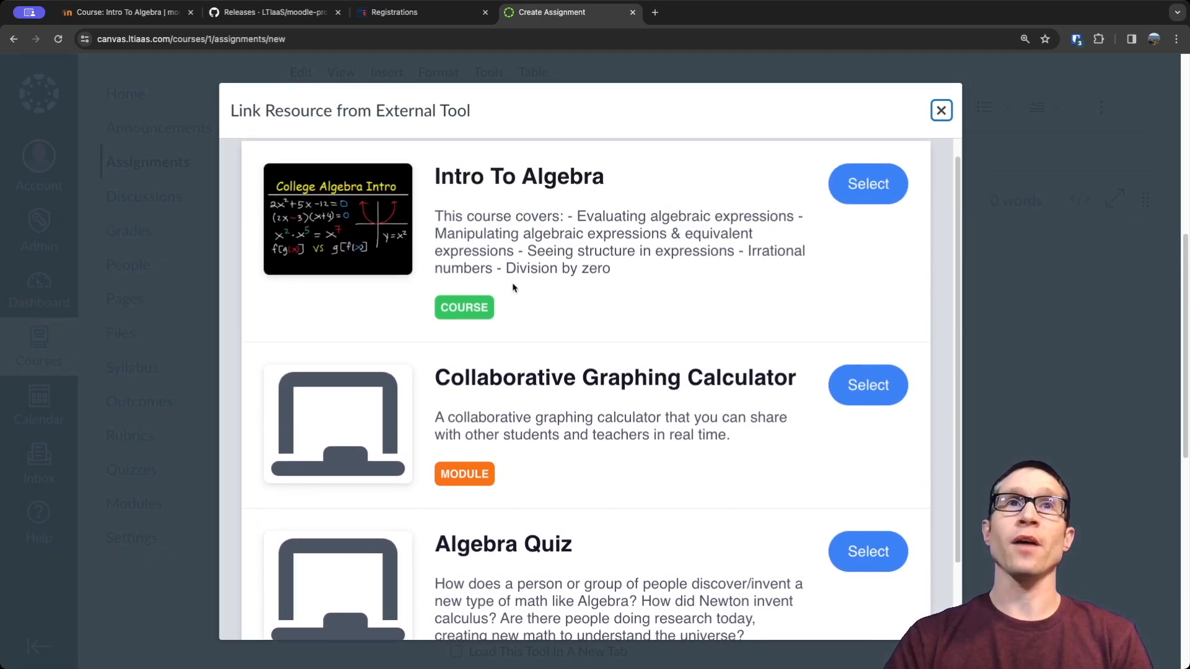
drag(444, 305, 486, 305)
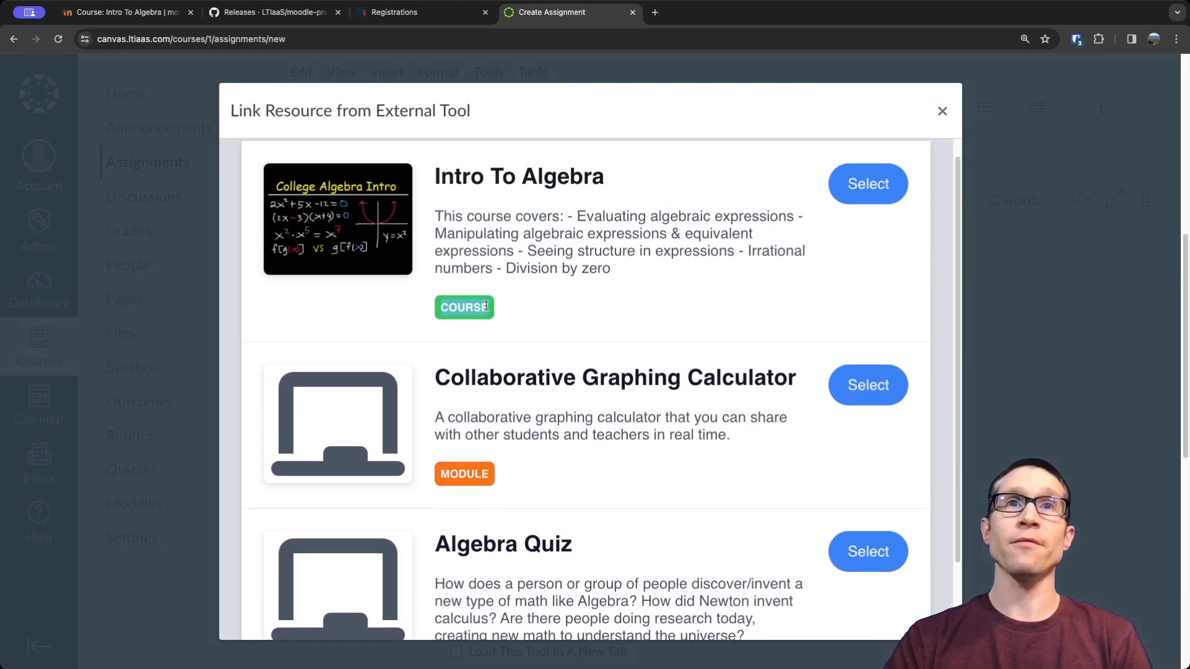
click(486, 306)
scroll(508, 541, down, 2)
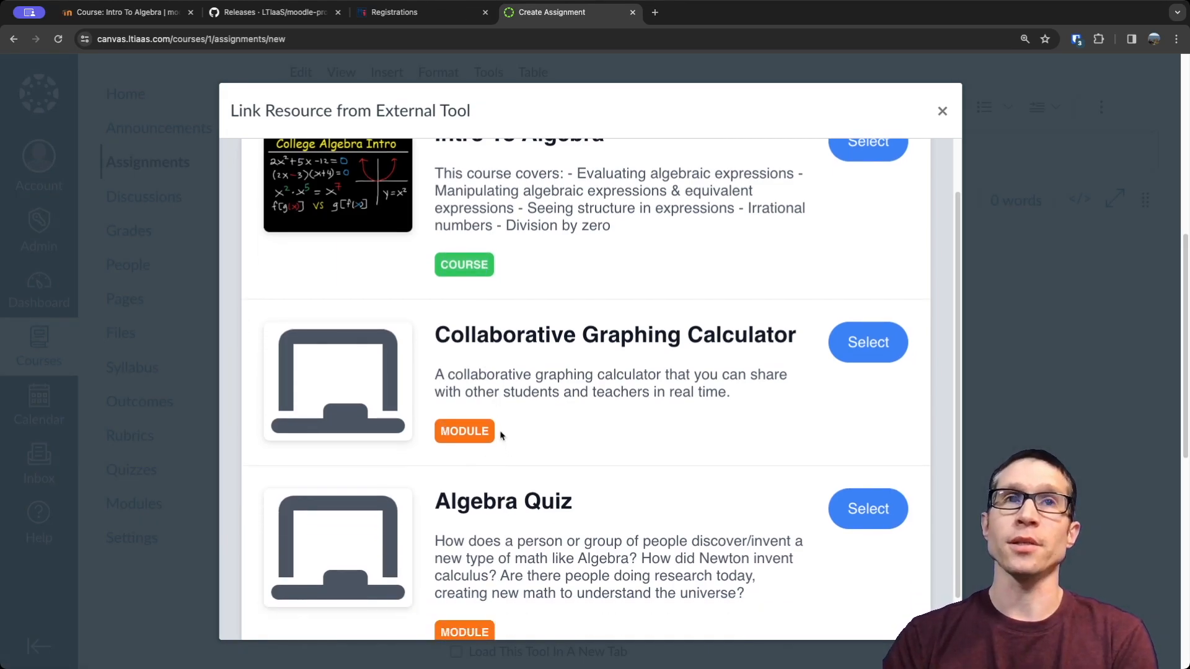
scroll(680, 421, up, 2)
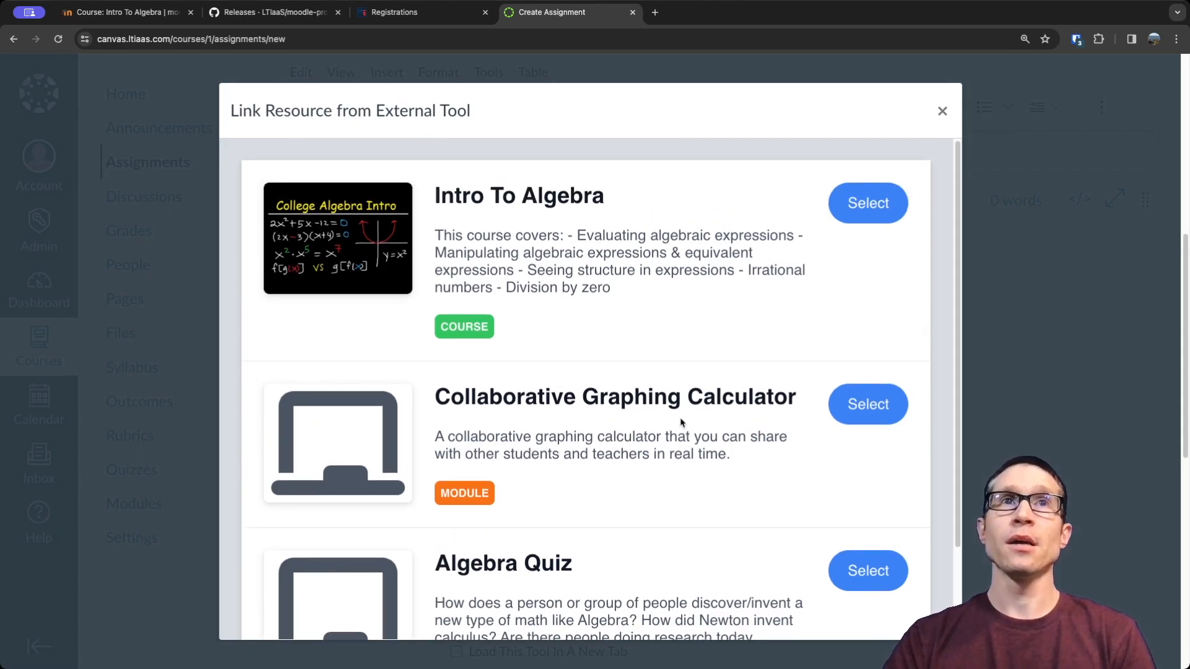
click(870, 206)
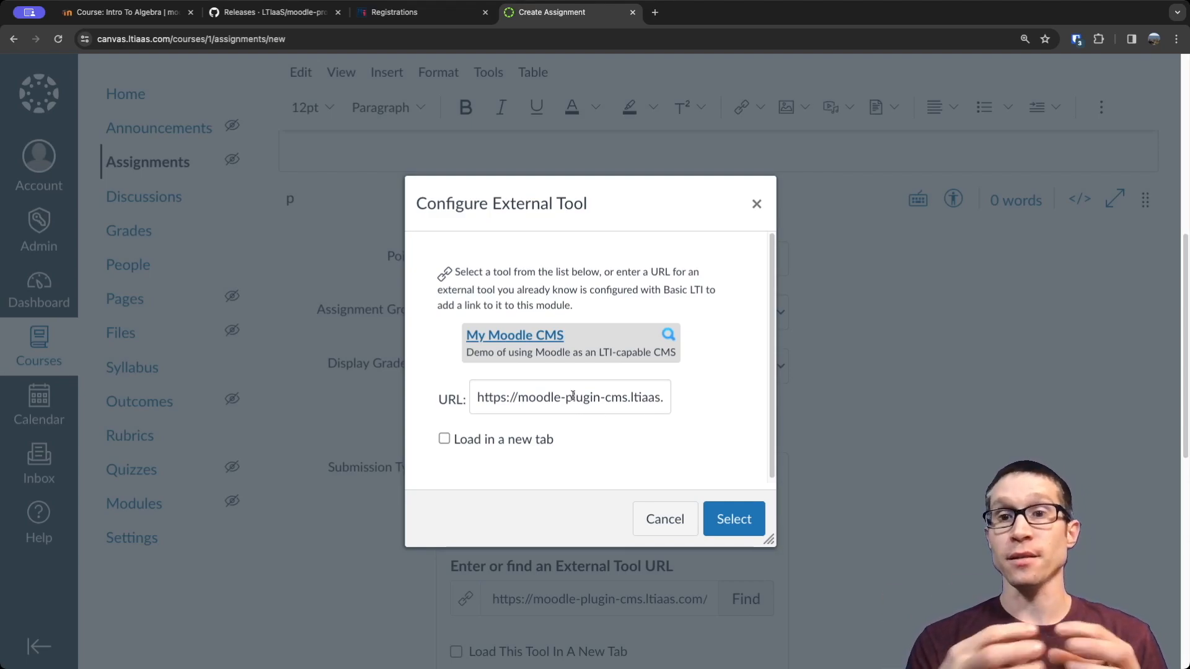
drag(573, 395, 678, 398)
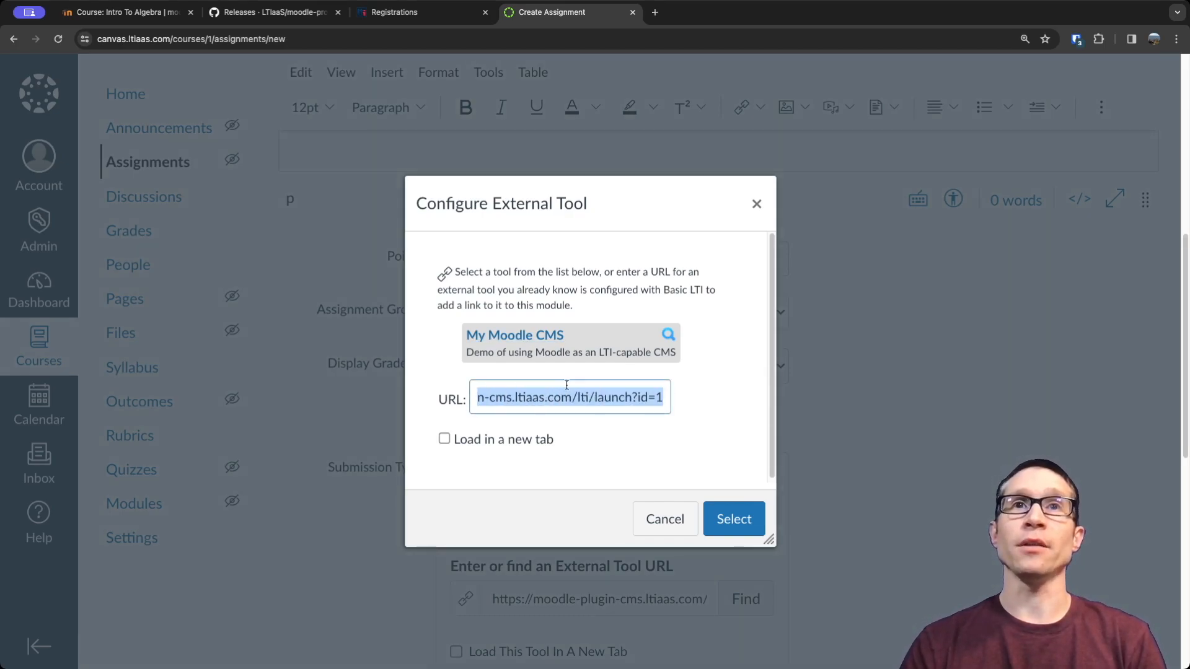
Highlight the id parameter in the launch URL, confirm the external tool link, and save and publish the Intro To Algebra assignment.
click(648, 398)
drag(638, 398, 665, 397)
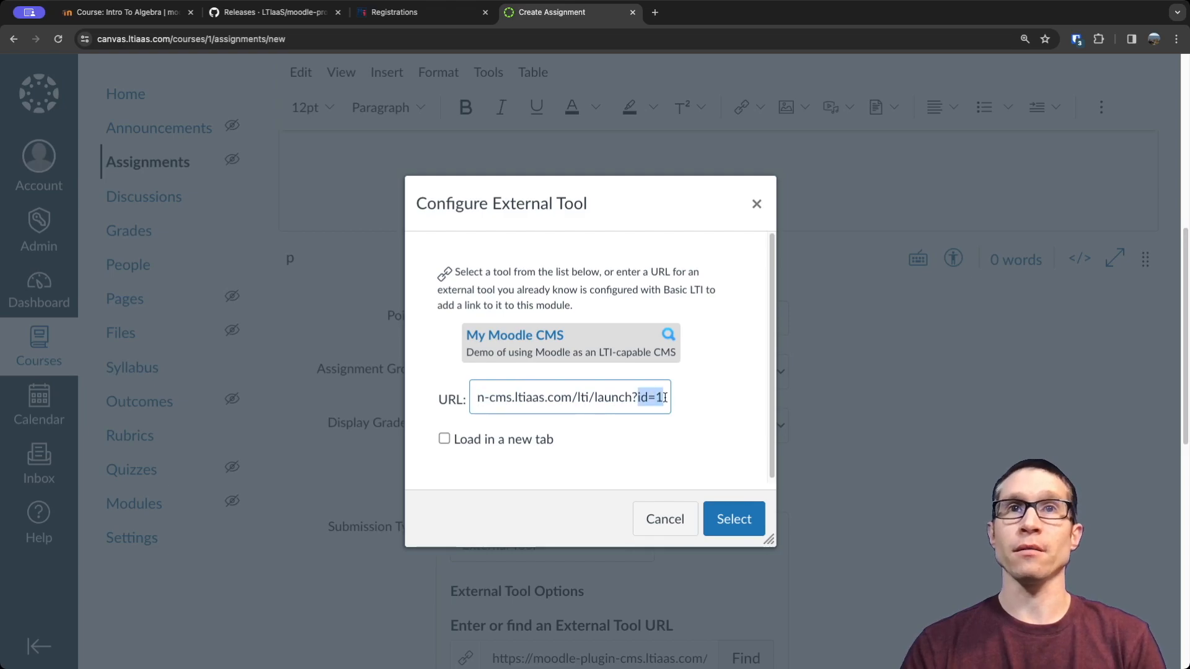
click(737, 521)
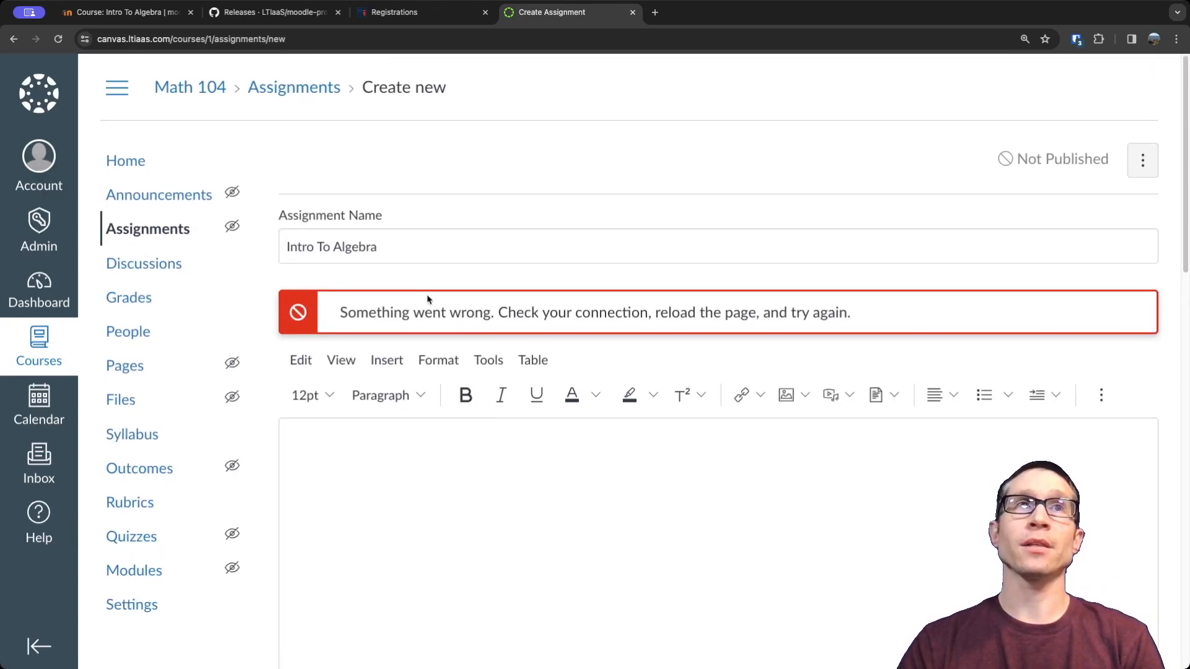
scroll(597, 339, down, 5)
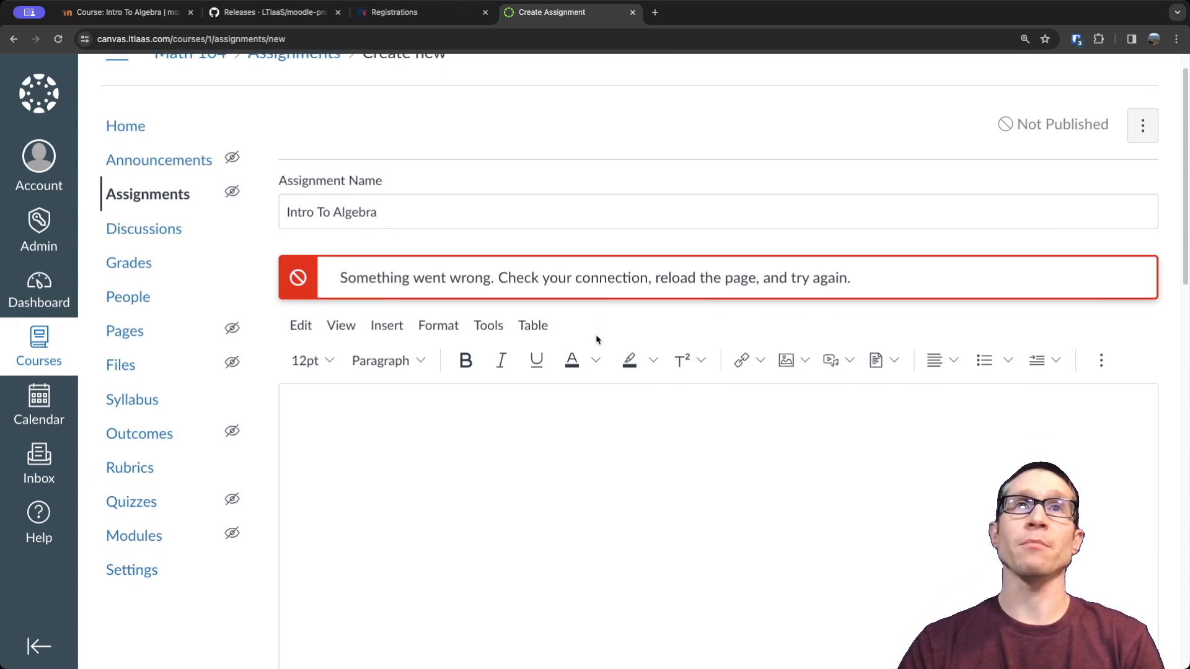
scroll(612, 439, down, 5)
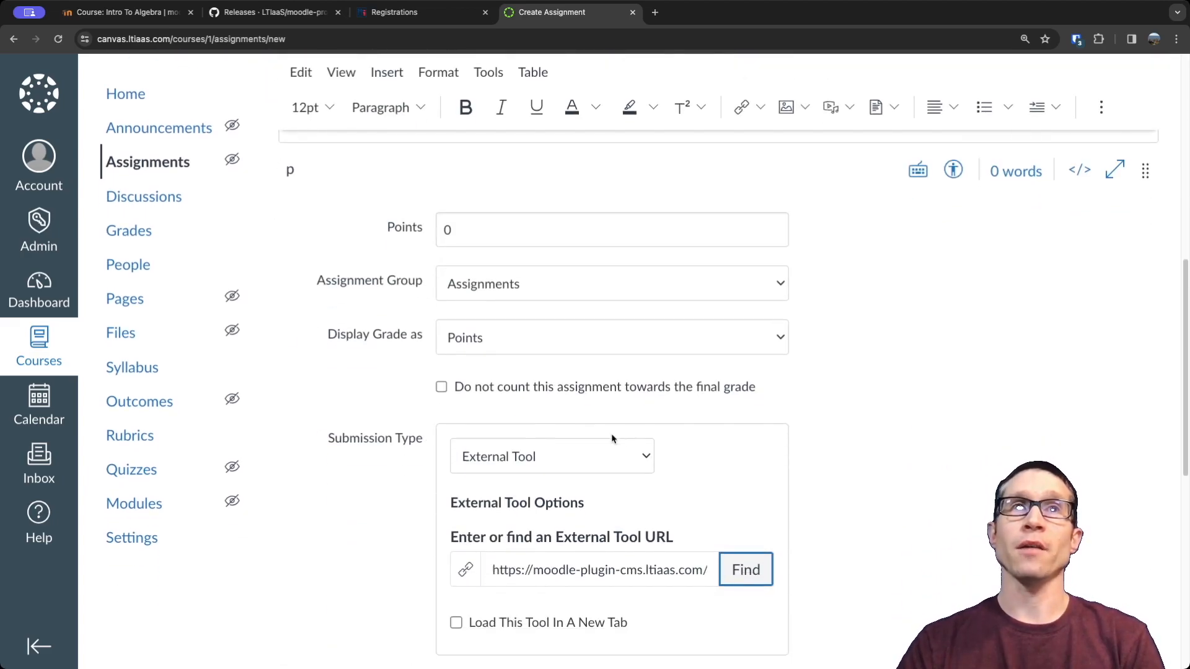
scroll(771, 373, down, 8)
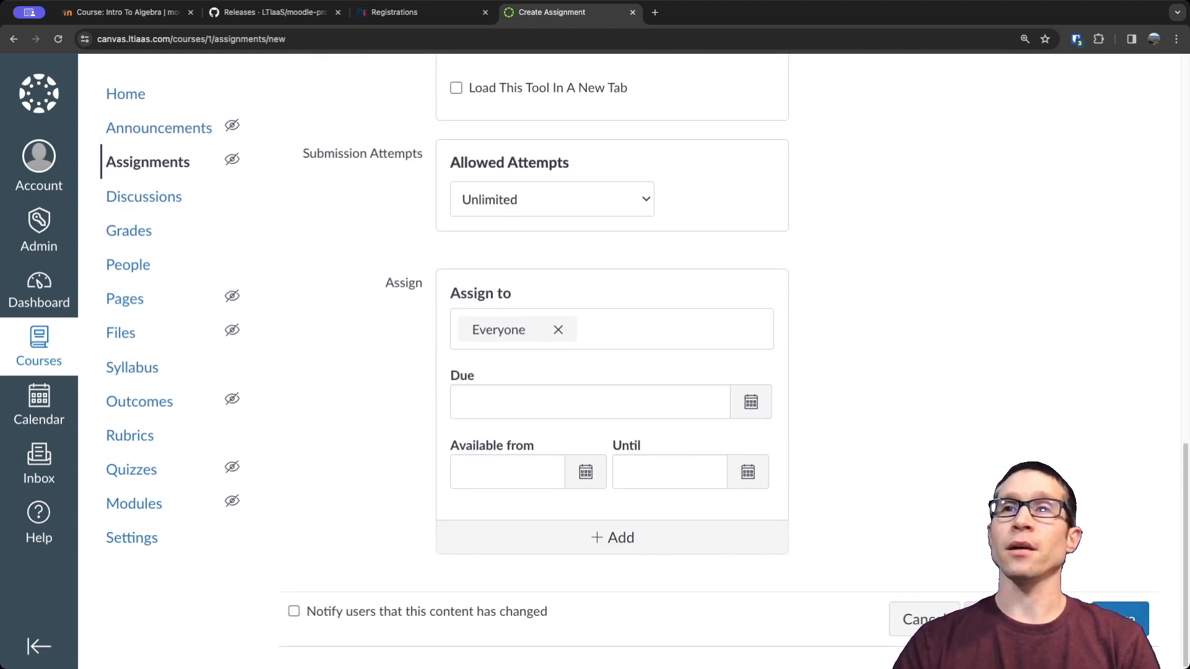
click(1025, 619)
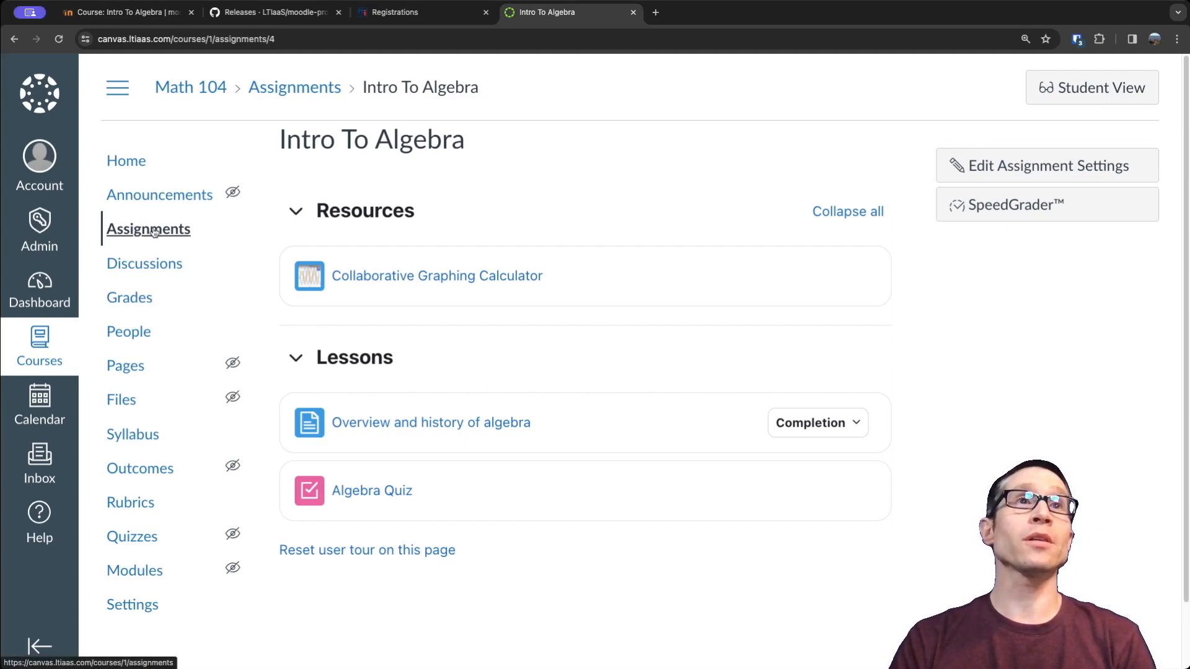
Open the "Overview and history of algebra" lesson inside the published assignment and look through its content.
click(389, 424)
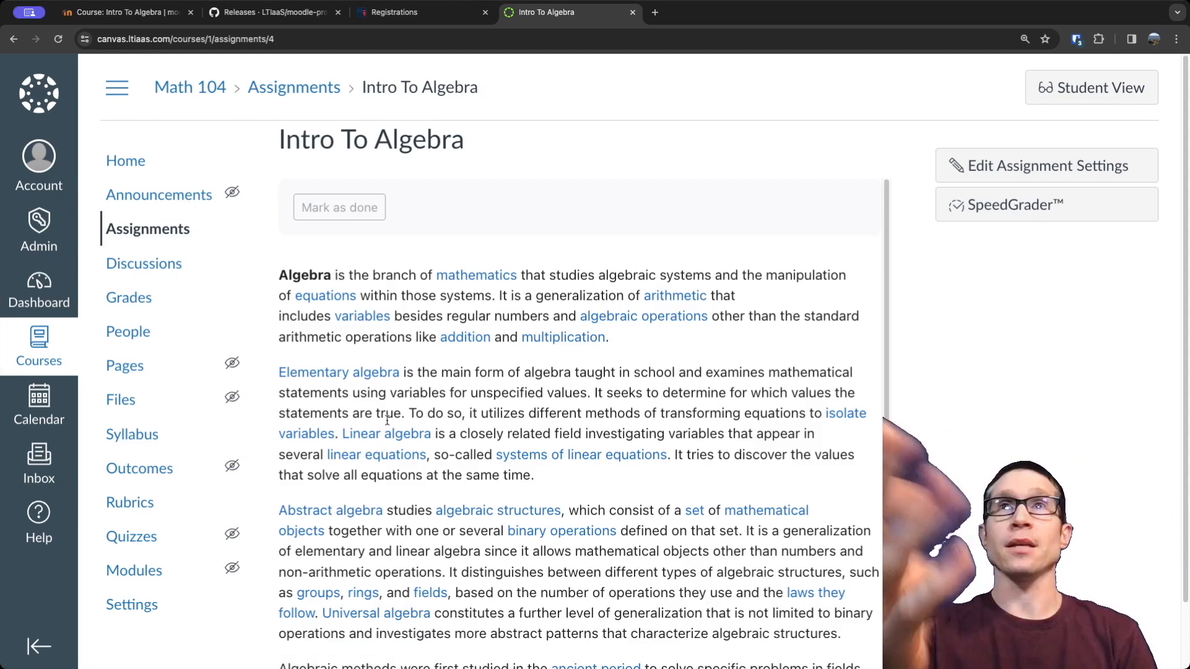
scroll(387, 421, down, 5)
scroll(387, 421, up, 5)
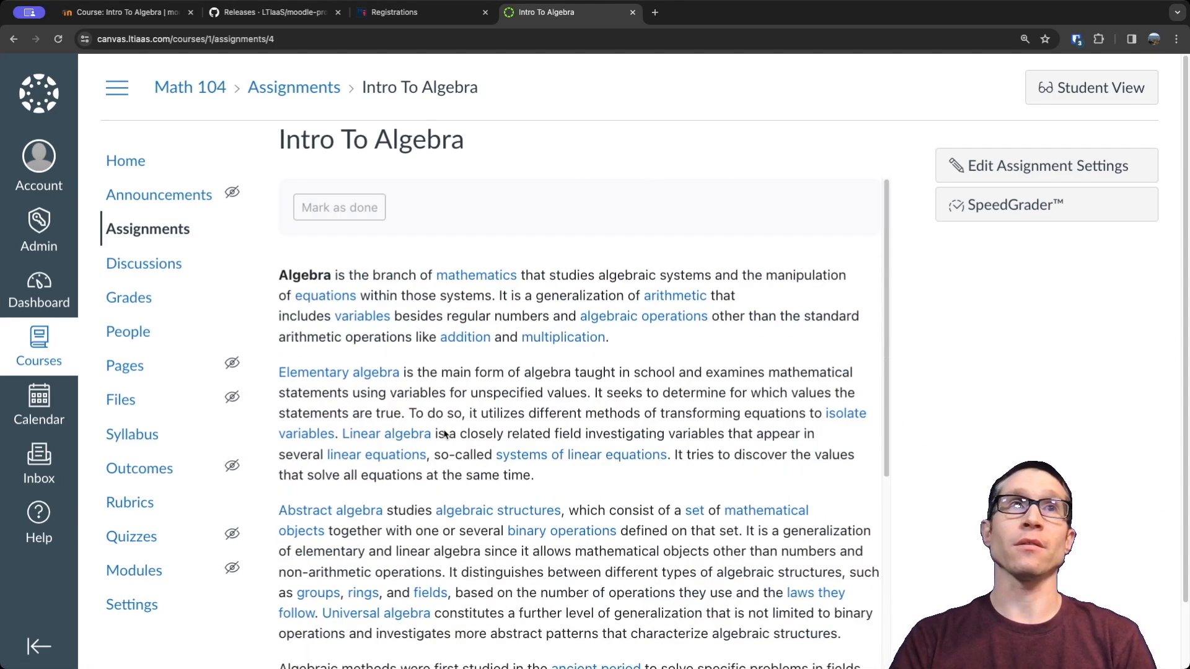
Start another new assignment in the Math 104 course and open the content selection of the My Moodle CMS external tool.
click(140, 232)
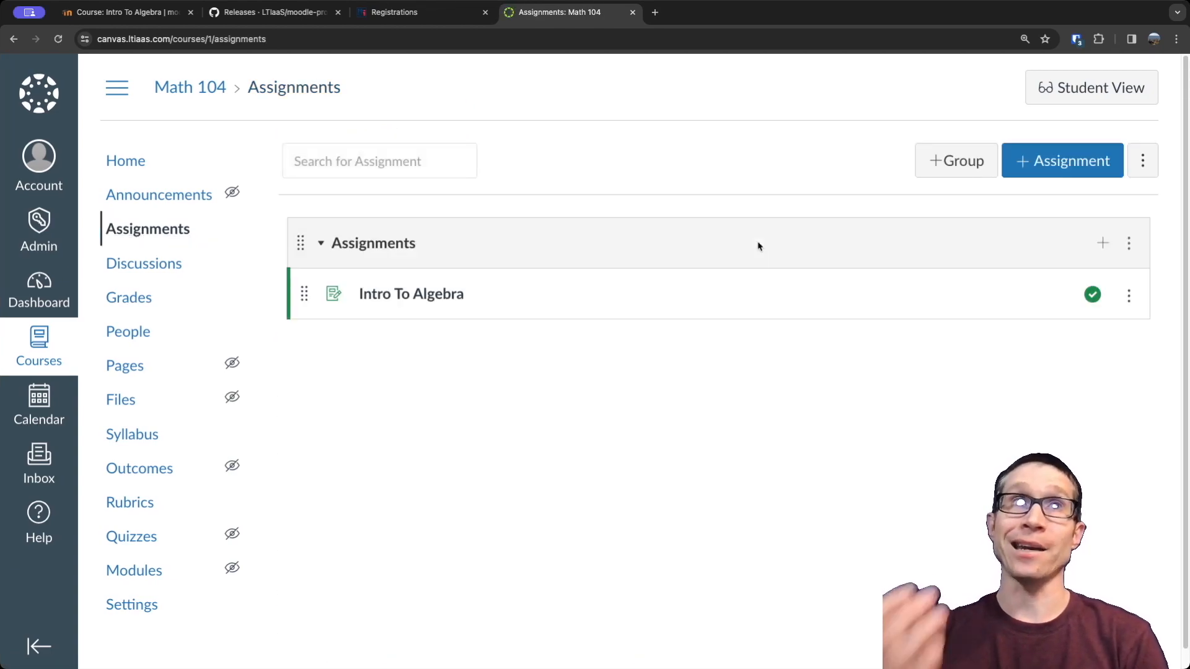
click(1058, 161)
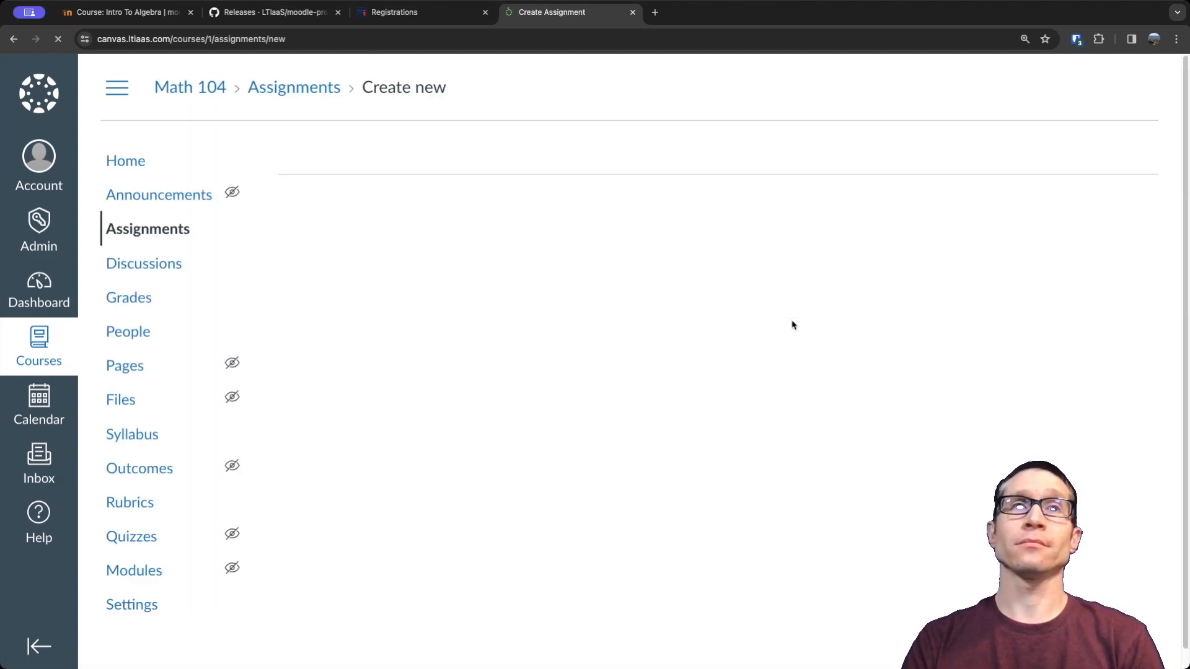
scroll(844, 383, down, 1)
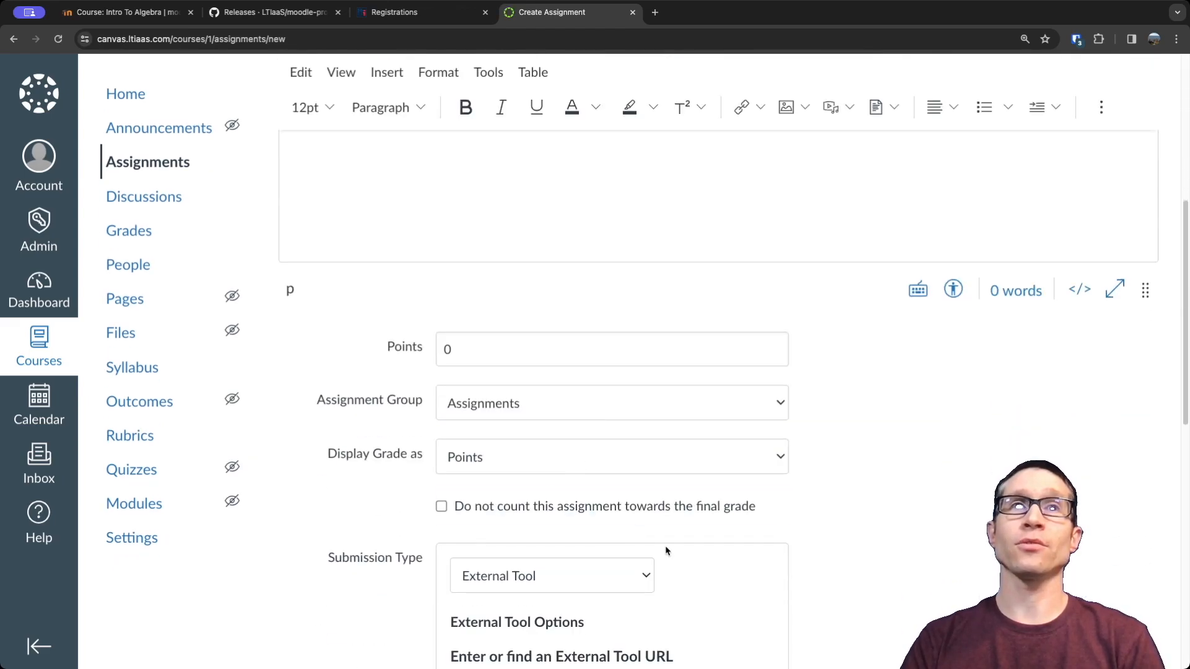
scroll(665, 545, down, 3)
click(749, 536)
click(523, 342)
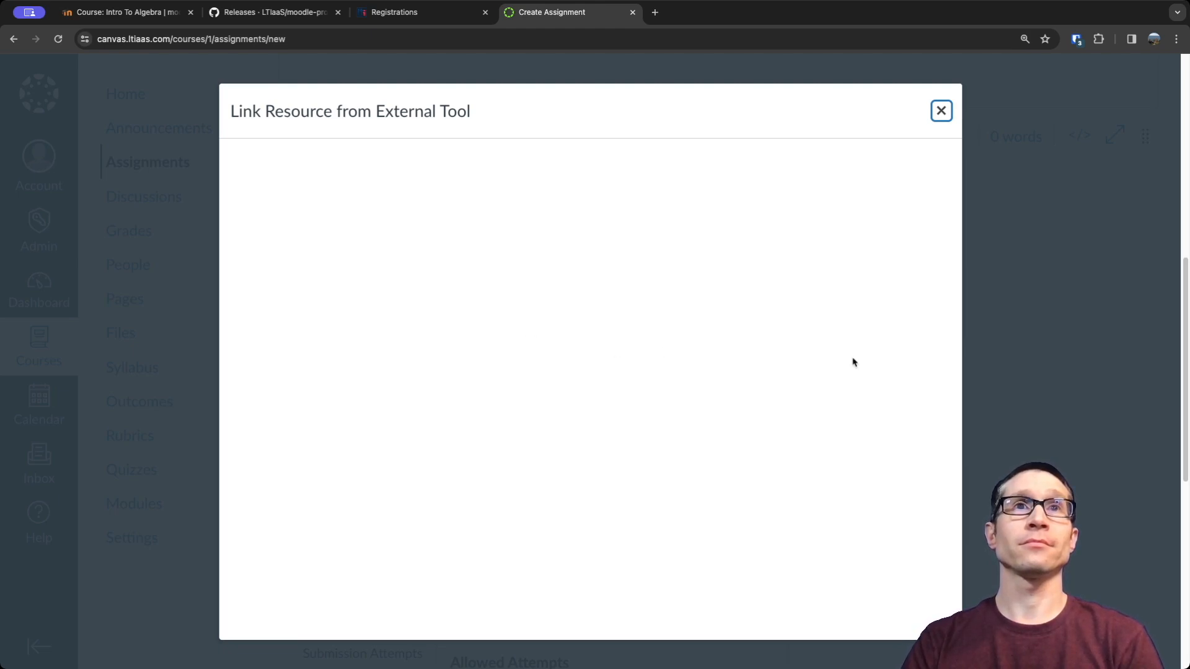
Choose the Collaborative Graphing Calculator module as the linked resource, highlight the id in its launch URL and confirm the external tool.
scroll(738, 406, down, 1)
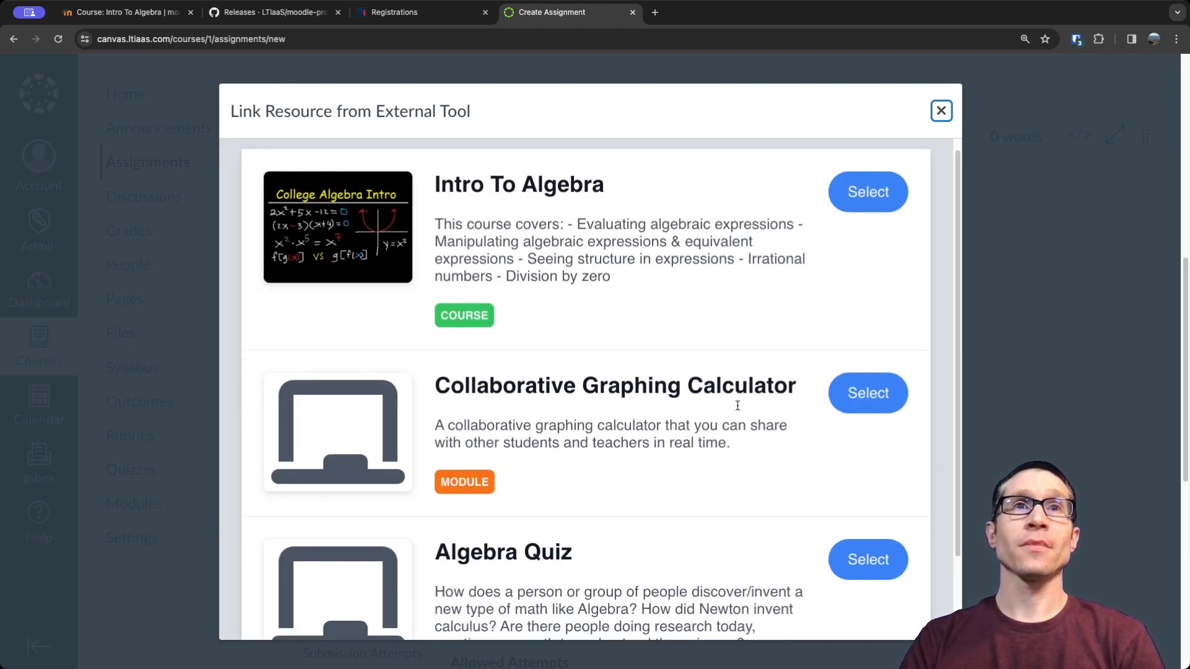
scroll(737, 406, down, 1)
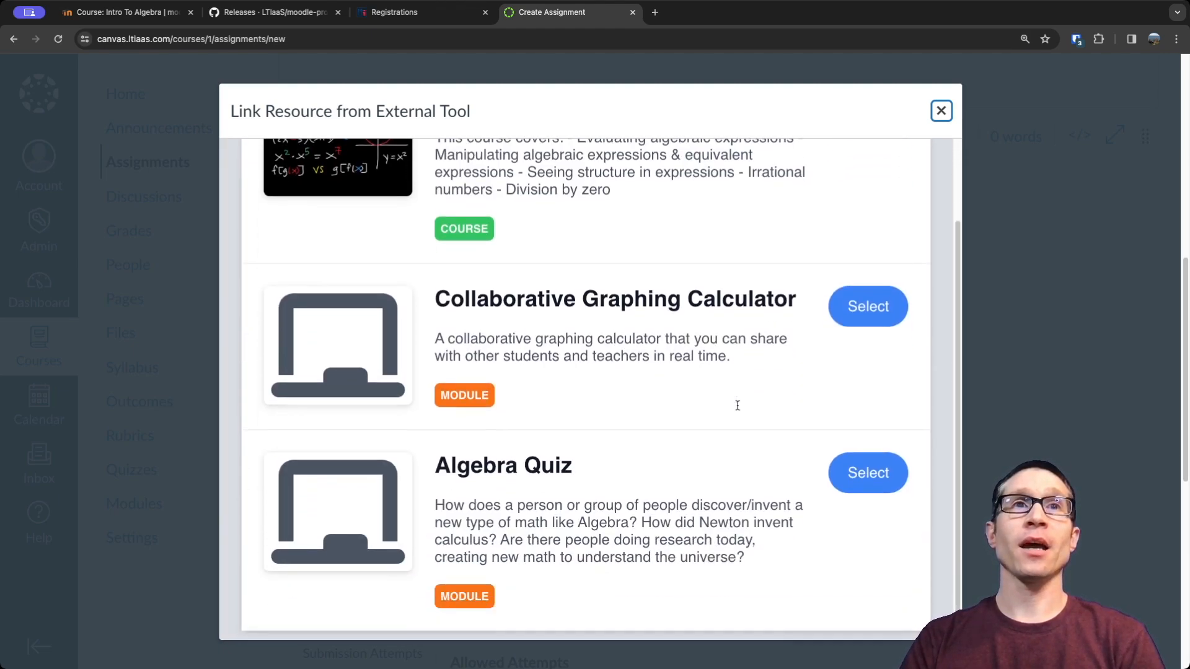
click(868, 307)
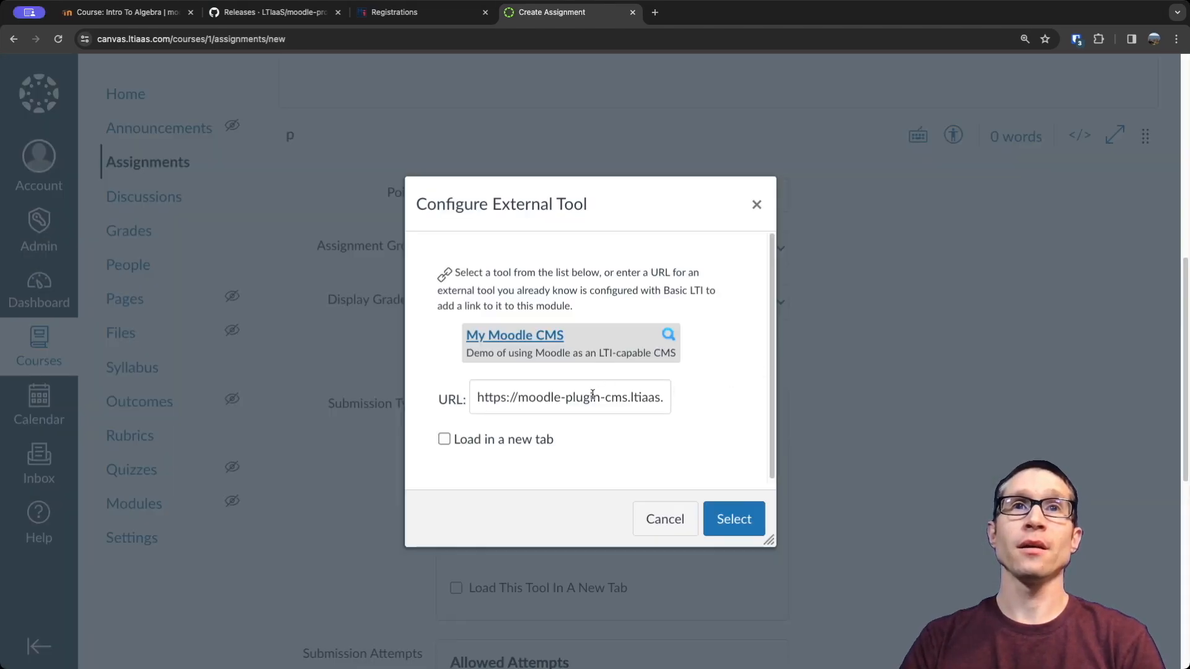
drag(593, 395, 666, 399)
click(625, 398)
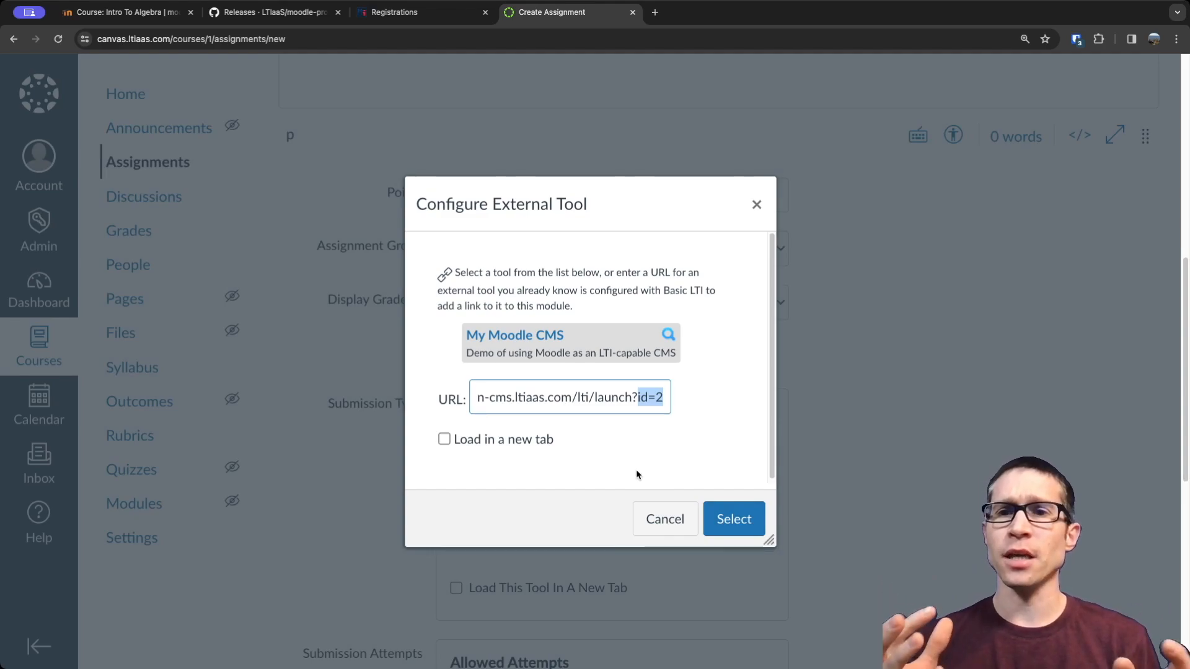
click(444, 440)
click(444, 440)
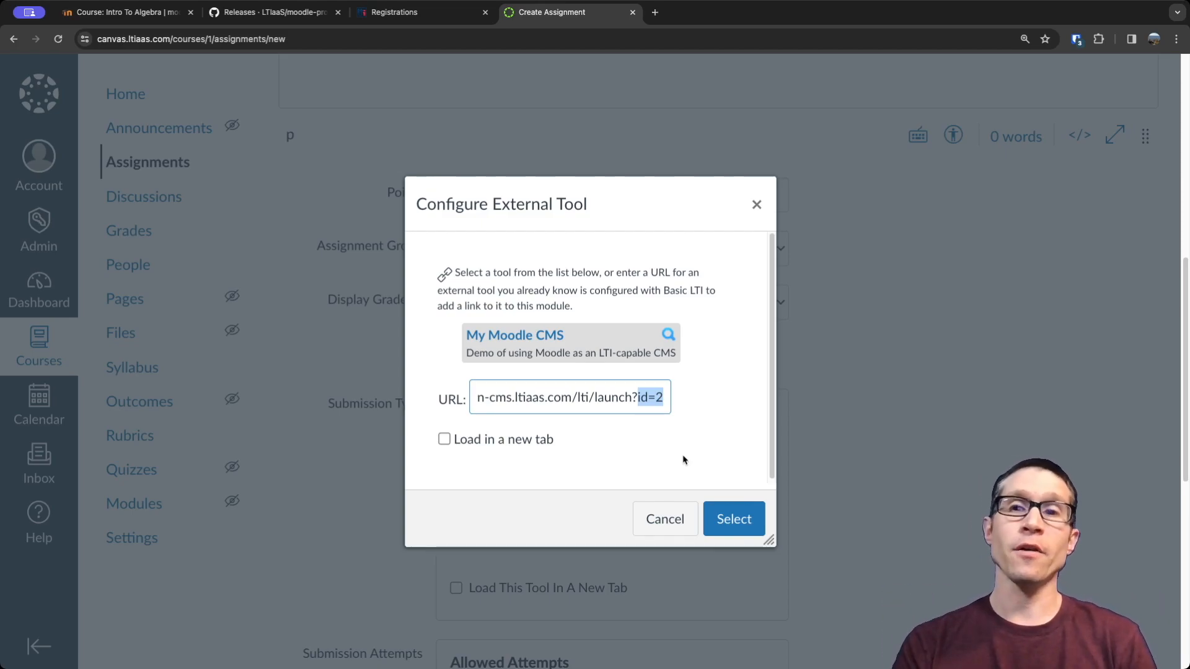
click(733, 520)
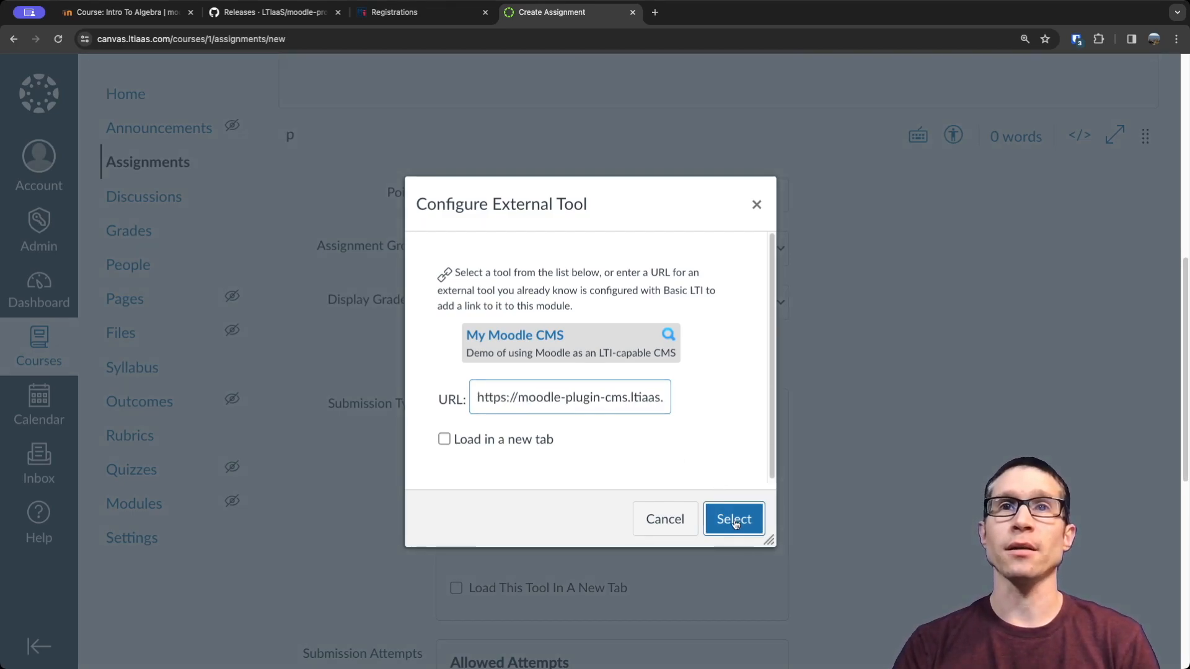
Save and publish the Collaborative Graphing Calculator assignment and join its embedded GatherAct room.
scroll(806, 517, down, 7)
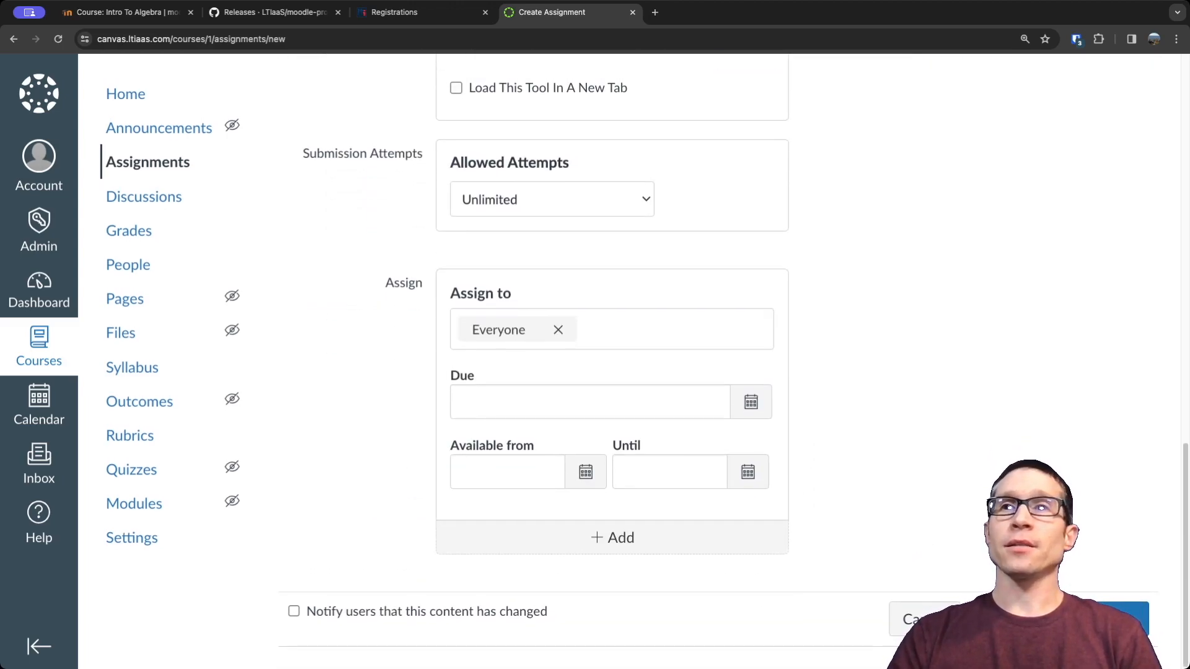
click(1026, 619)
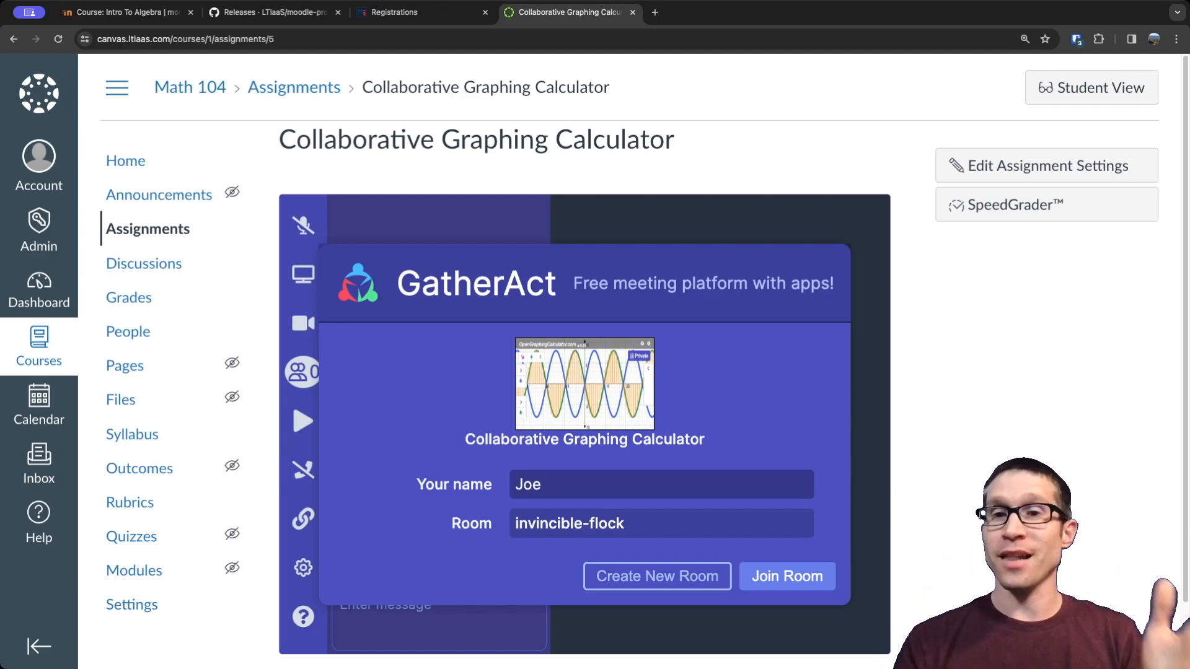
click(788, 576)
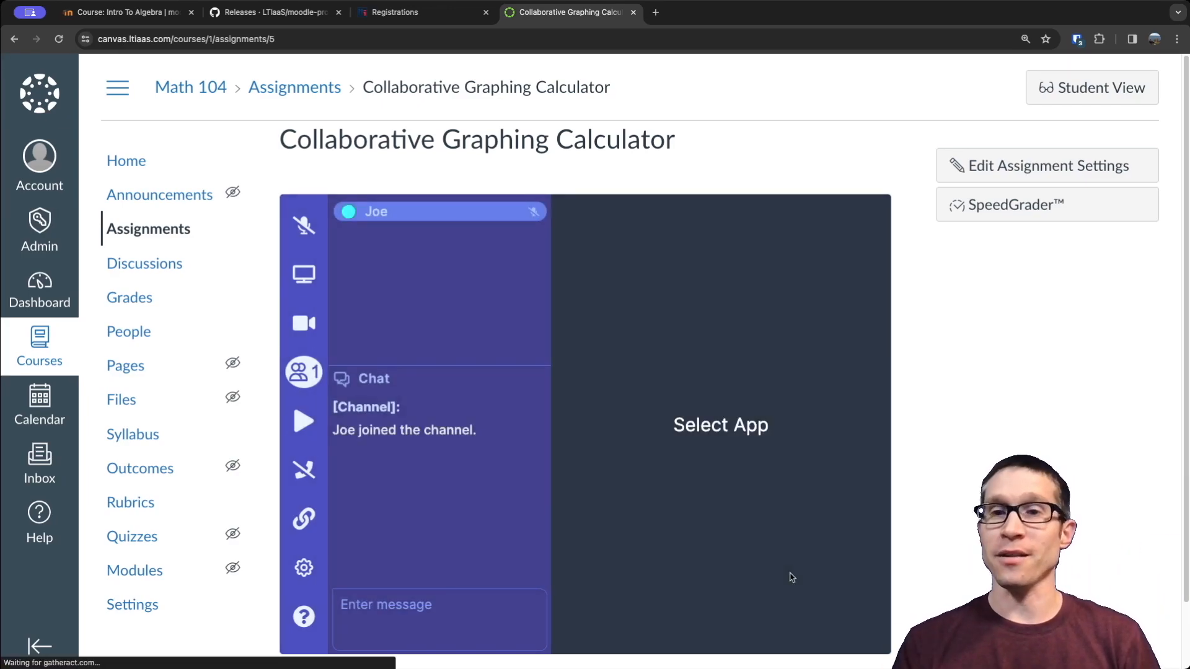